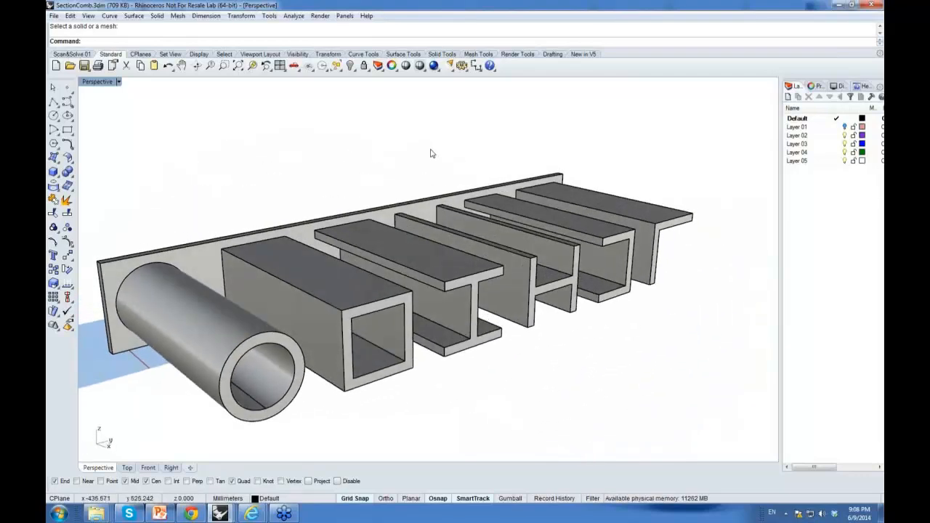
Step: Start the Scan&Solve command and pick the section comb solid for analysis
right_drag(453, 145, 345, 210)
text(SnS)
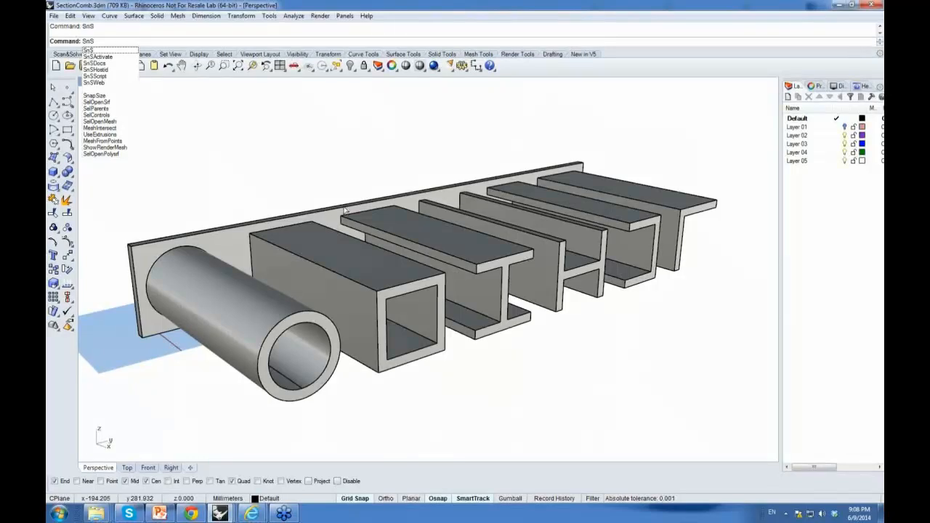
key(Return)
click(343, 212)
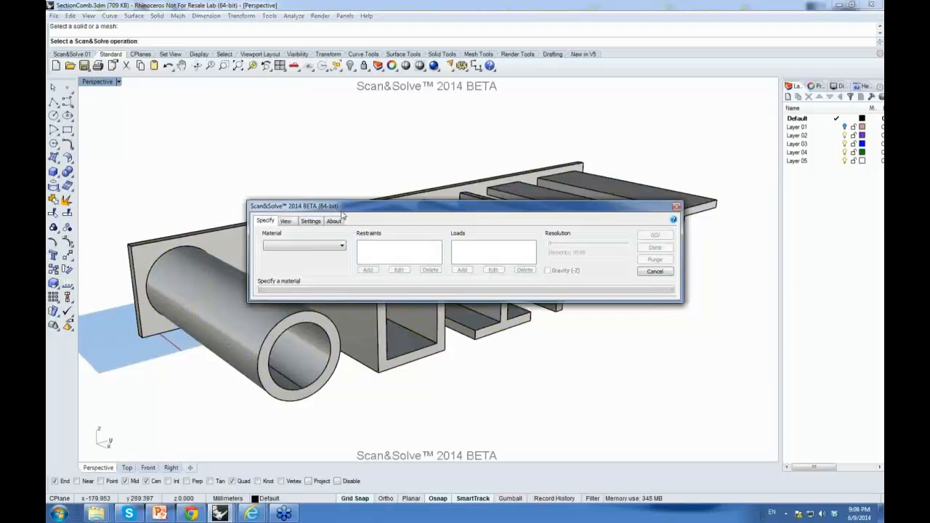
Step: Set the analysis material to Aluminum 6061-T6
drag(342, 213, 331, 114)
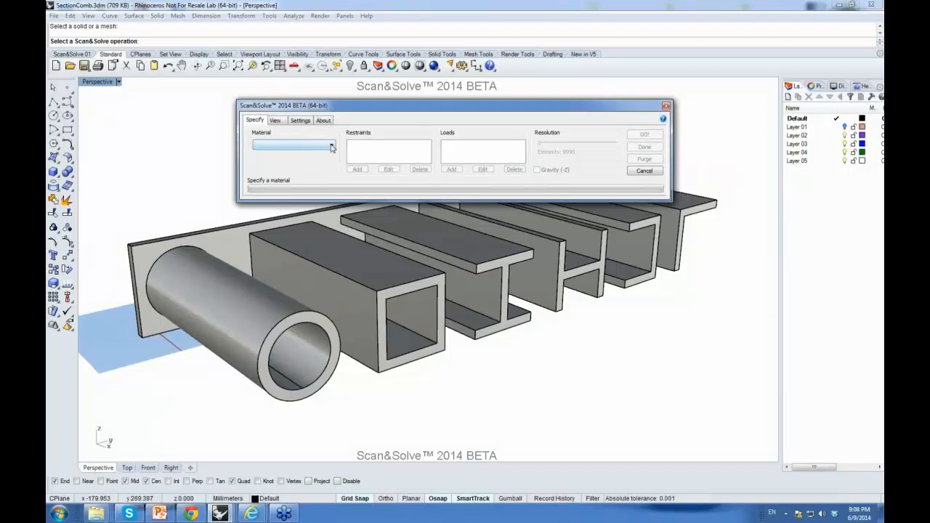
click(331, 147)
mouse_move(356, 182)
mouse_down()
mouse_move(358, 237)
mouse_move(356, 190)
mouse_up()
click(305, 207)
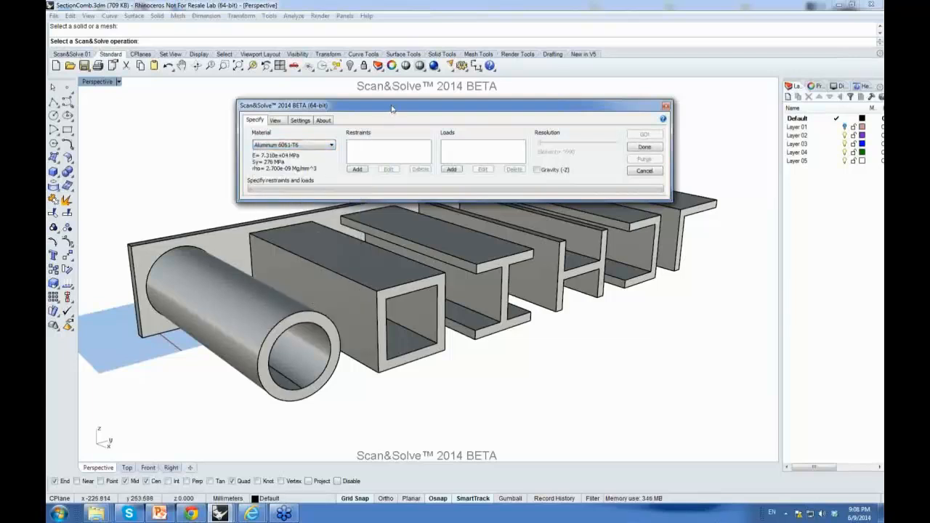
Step: Add a restraint on the back face of the mounting plate
drag(388, 110, 400, 58)
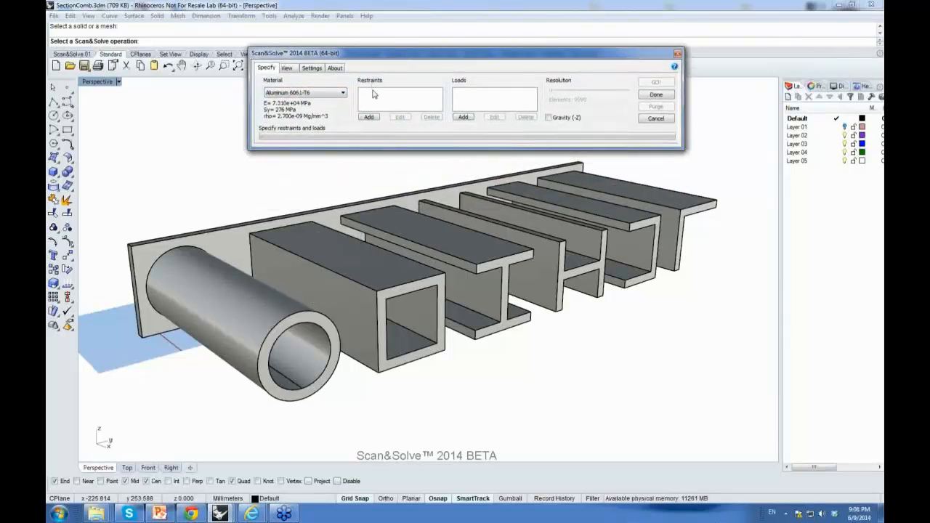
right_drag(351, 165, 518, 170)
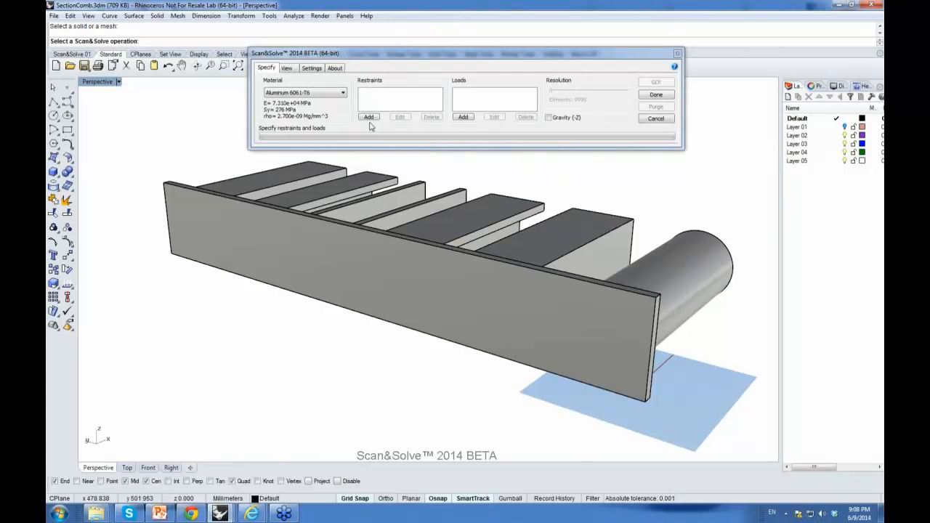
right_drag(564, 233, 533, 222)
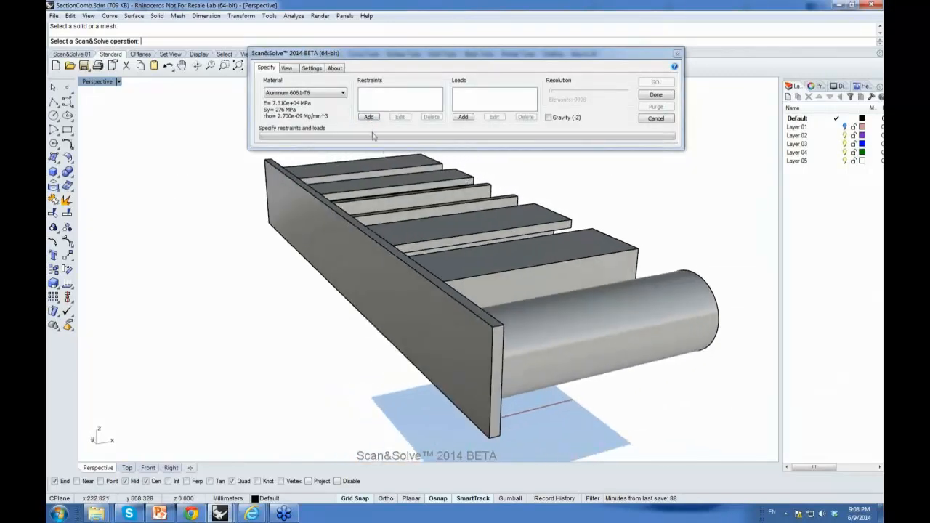
click(369, 117)
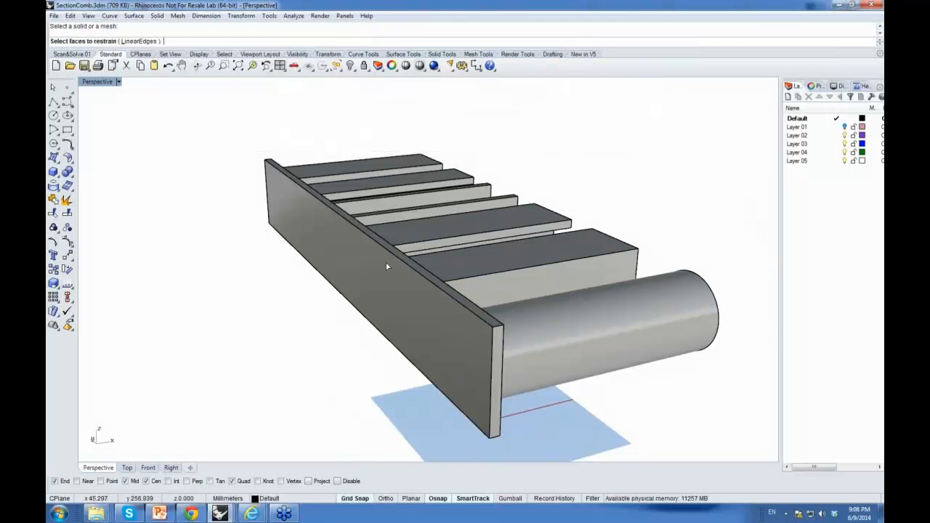
click(387, 267)
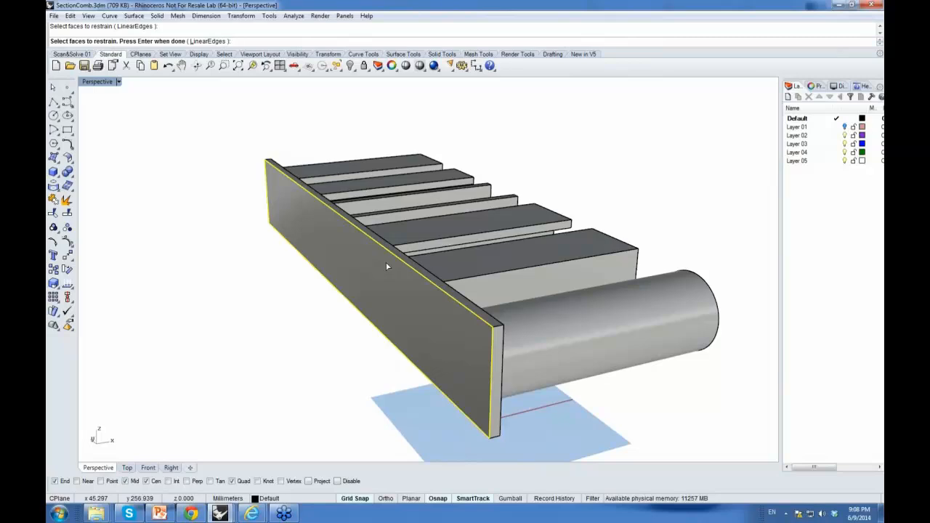
key(Return)
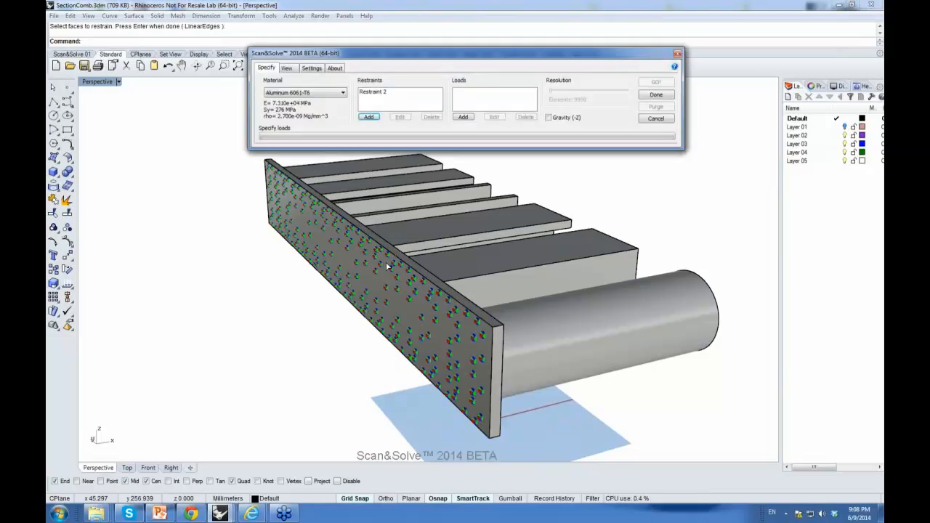
Step: Add a load by selecting the free end faces of all the profiles
right_drag(434, 298, 330, 232)
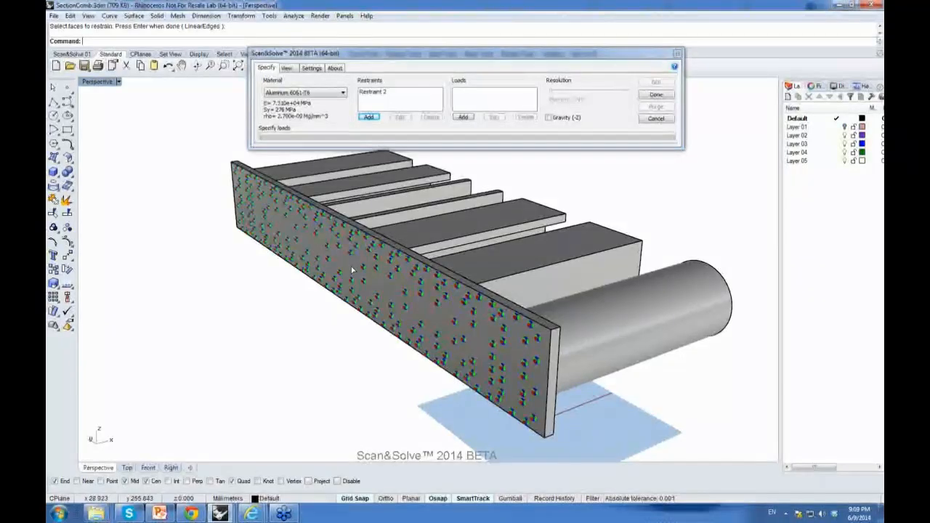
right_drag(417, 296, 473, 375)
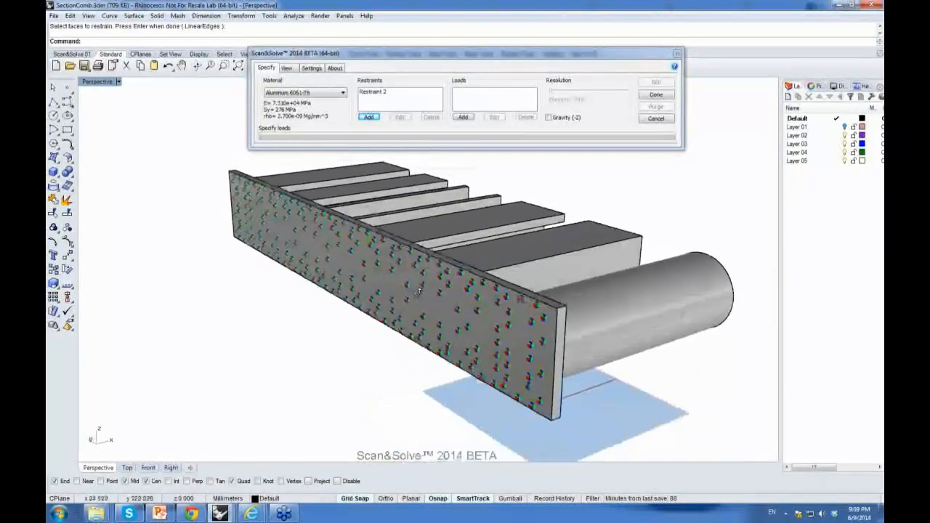
right_drag(489, 301, 378, 291)
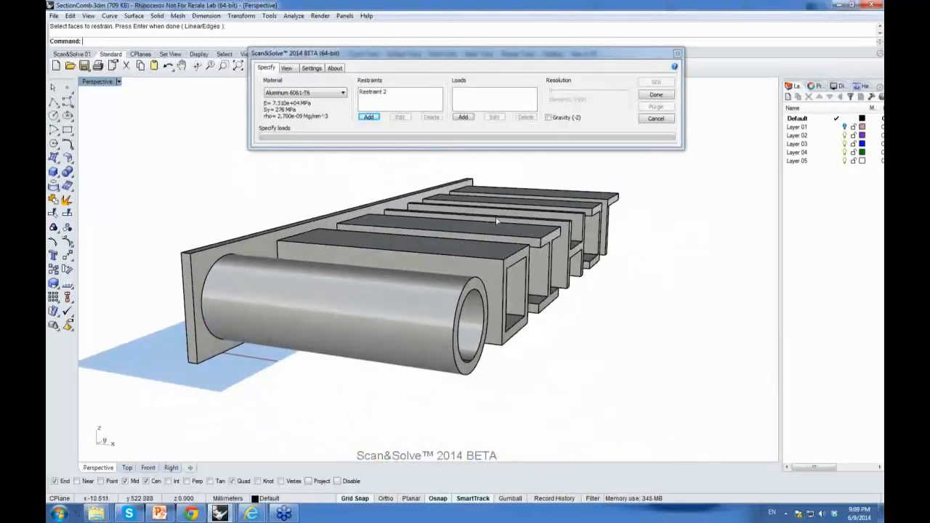
right_drag(521, 189, 516, 193)
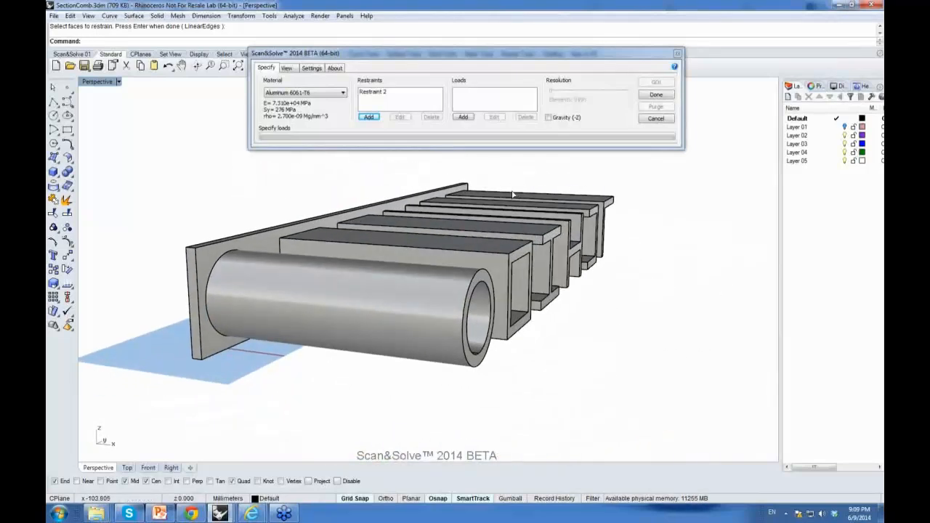
click(463, 117)
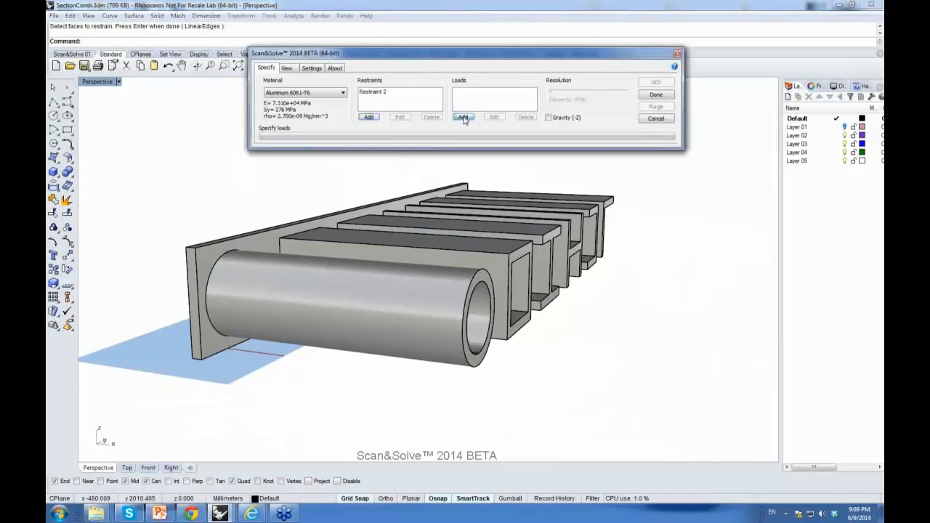
mouse_move(457, 135)
right_down()
mouse_move(474, 154)
mouse_move(463, 141)
right_up()
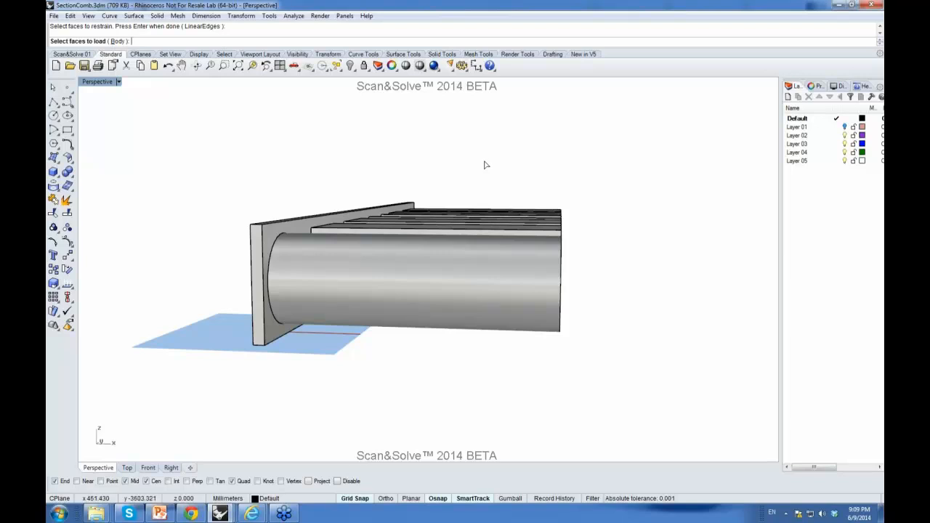
drag(499, 165, 615, 364)
right_drag(604, 269, 546, 259)
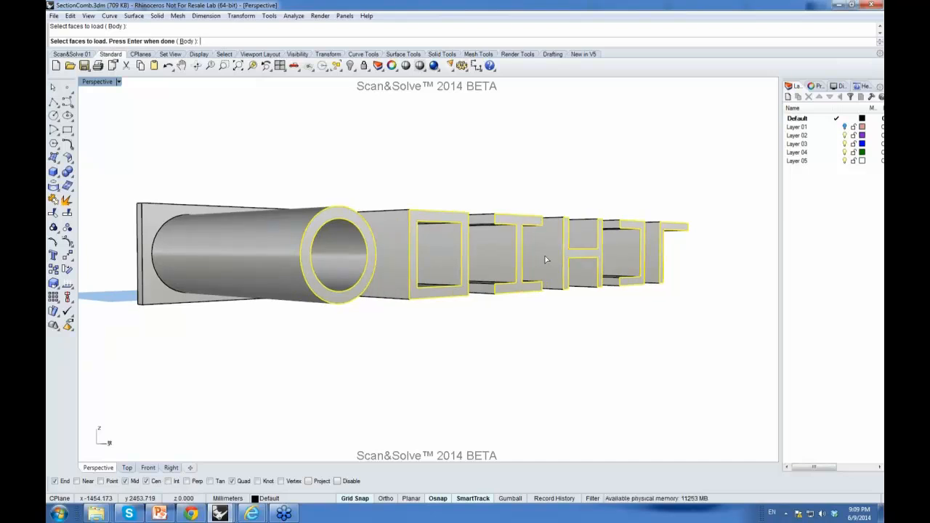
key(Return)
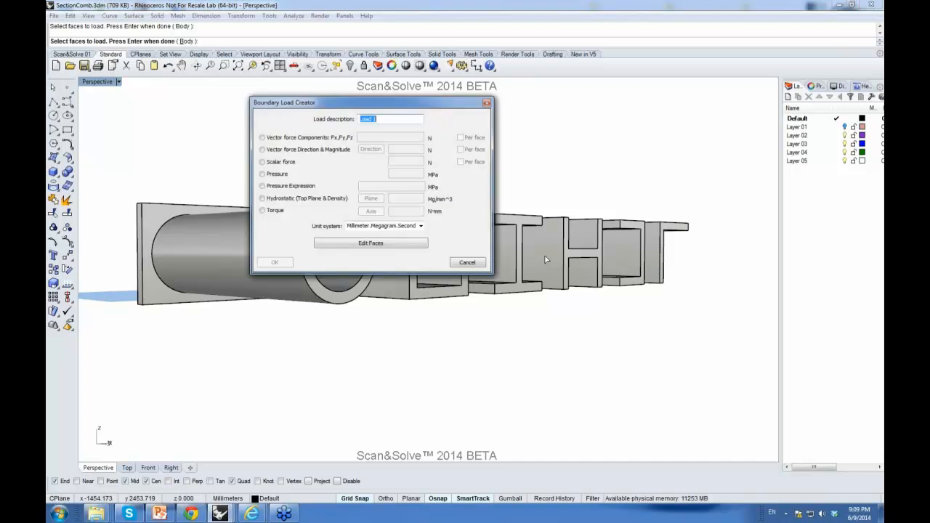
Step: Define Load 1 as vector force components 0,0,-5000 N applied per face and confirm it
drag(394, 110, 452, 107)
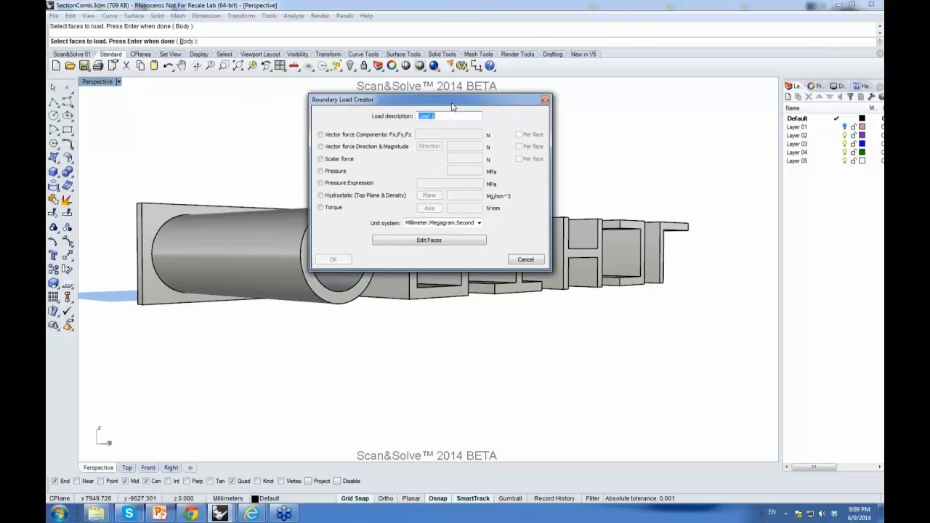
click(321, 136)
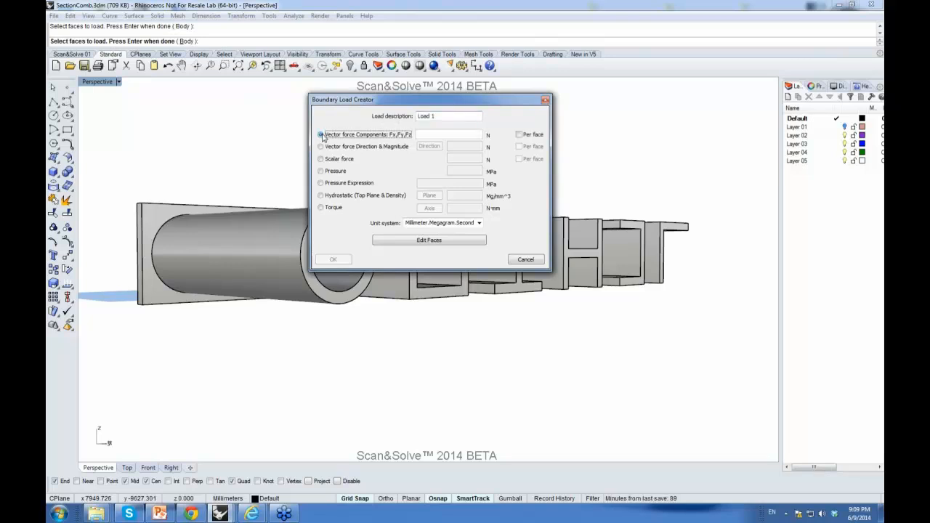
click(419, 134)
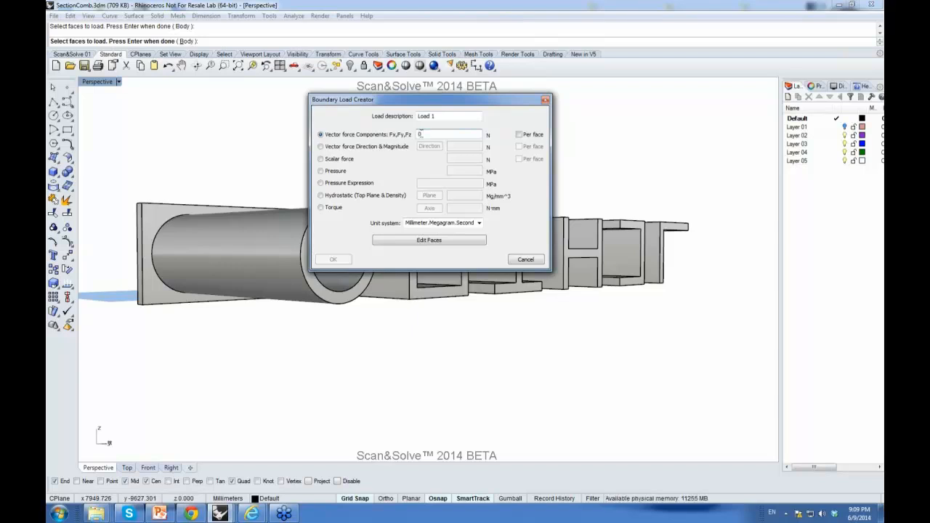
text(0,0)
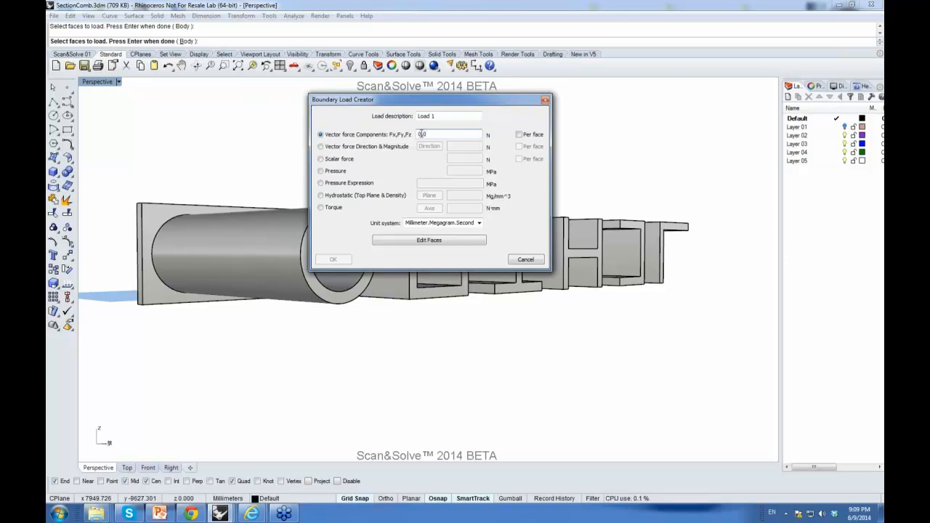
text(,-5000)
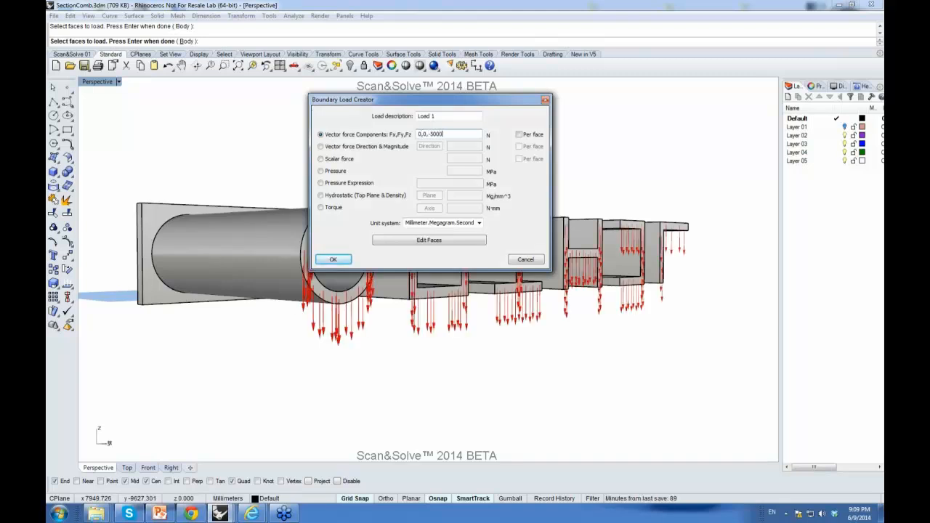
drag(432, 101, 524, 46)
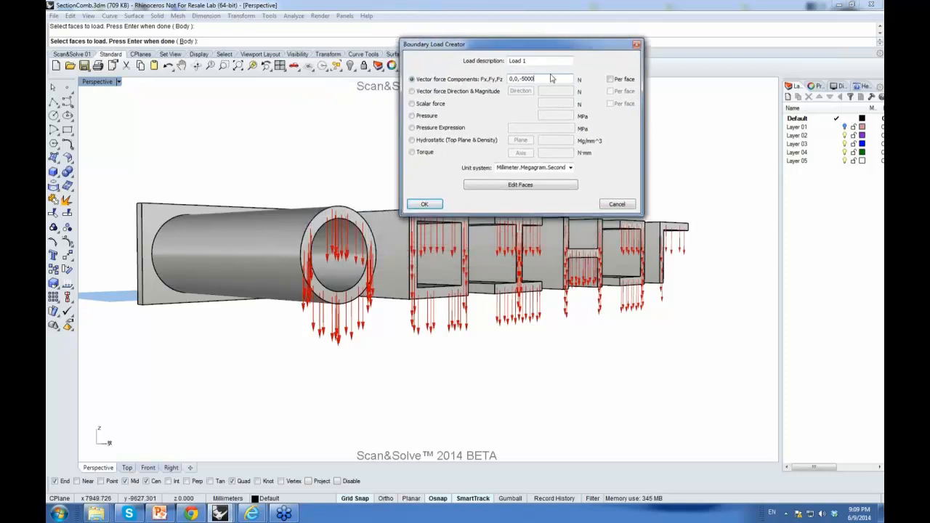
click(611, 79)
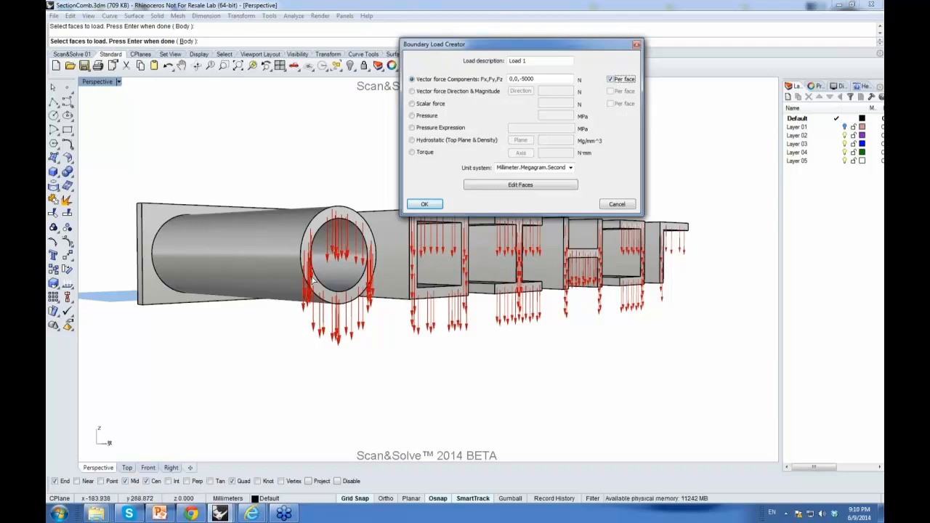
click(425, 204)
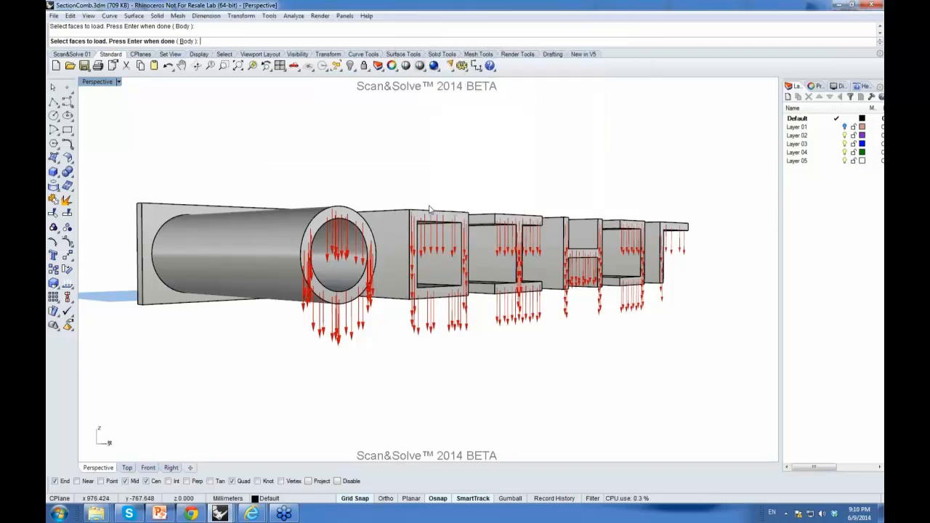
Step: Set the resolution to 10000 elements and run the analysis
drag(449, 60, 436, 75)
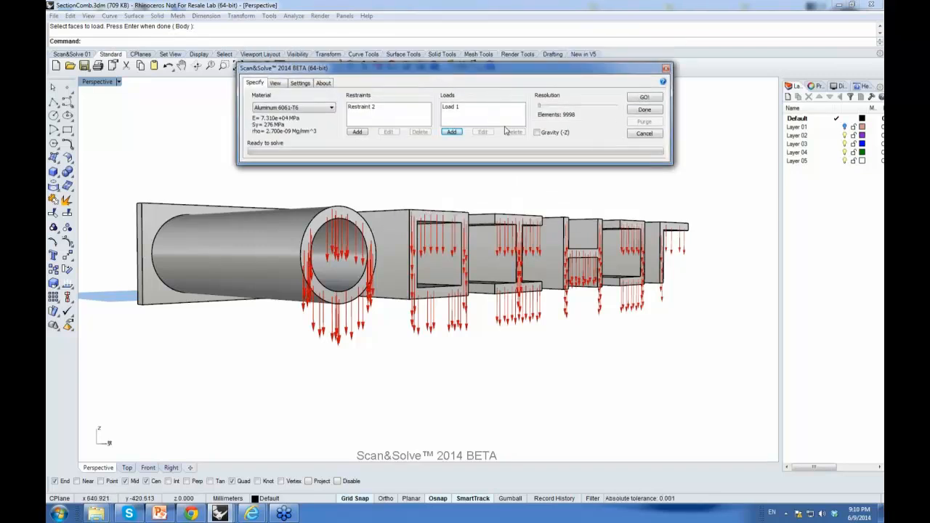
drag(539, 108, 621, 109)
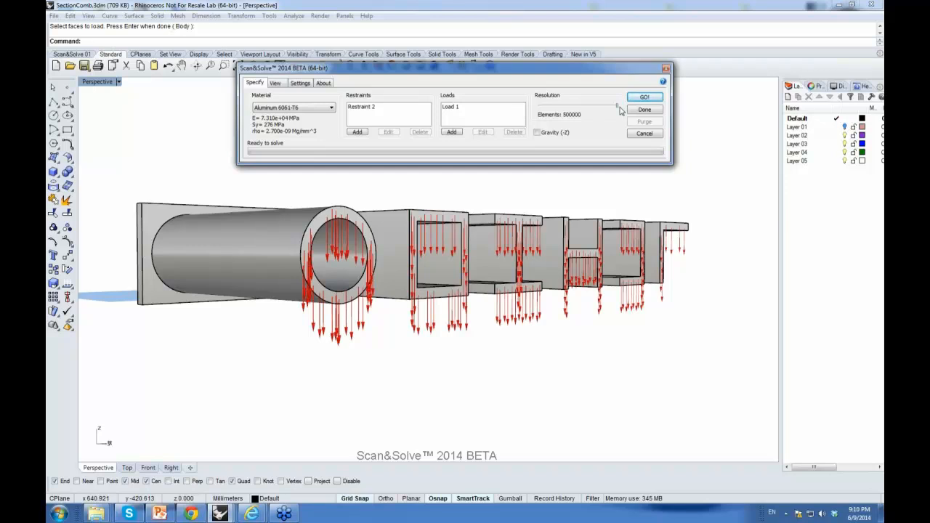
drag(619, 110, 539, 107)
click(644, 98)
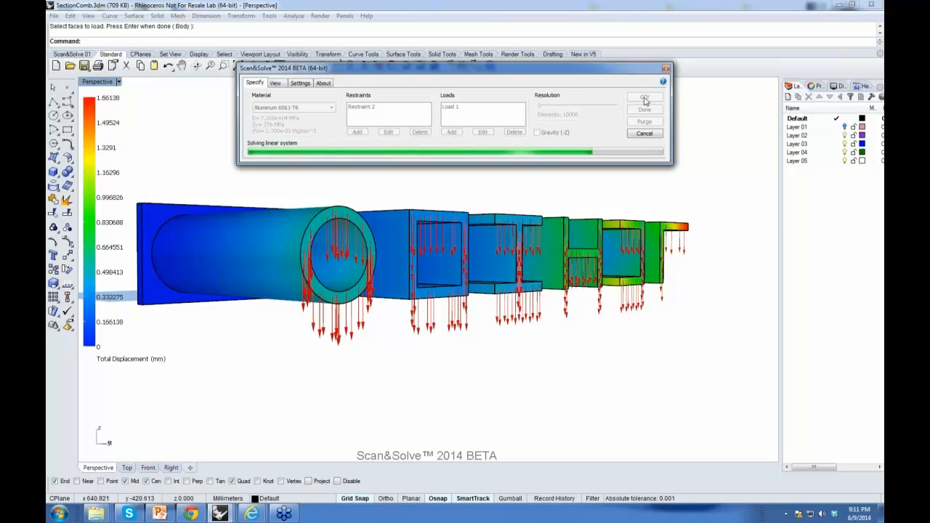
Step: Switch to the result view and orbit around the model to inspect the von Mises danger level
right_drag(500, 210, 484, 241)
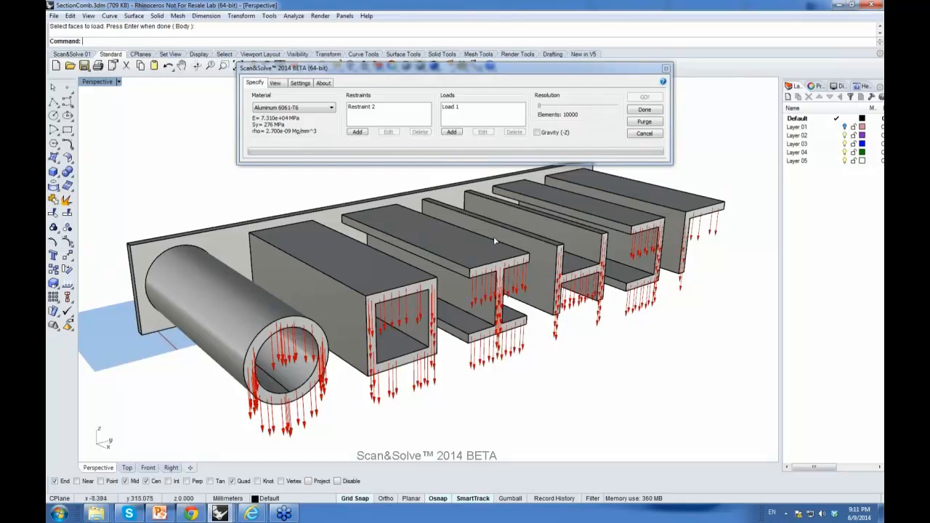
right_drag(535, 247, 534, 238)
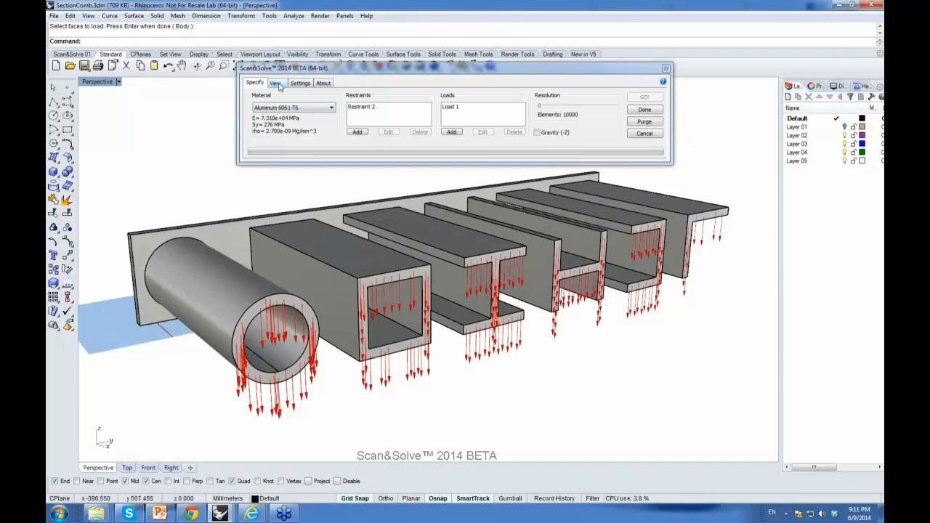
click(277, 83)
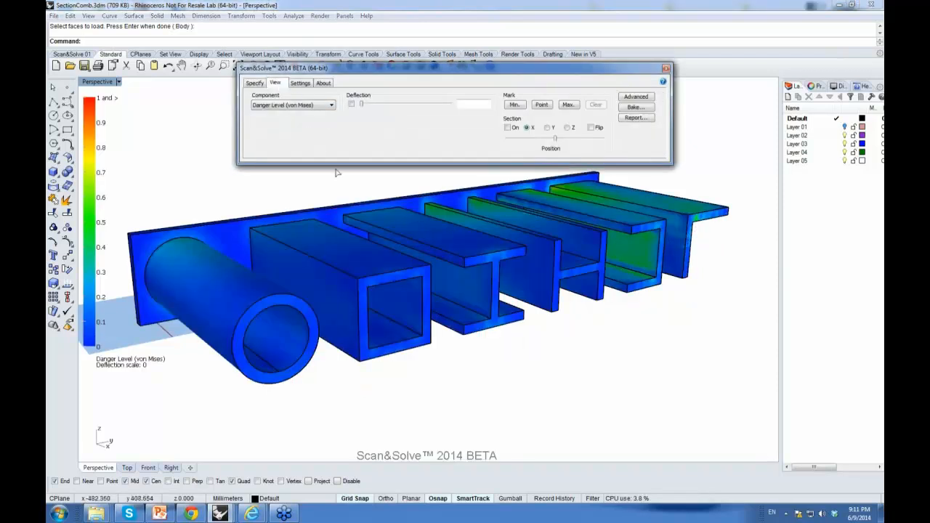
right_drag(476, 252, 367, 247)
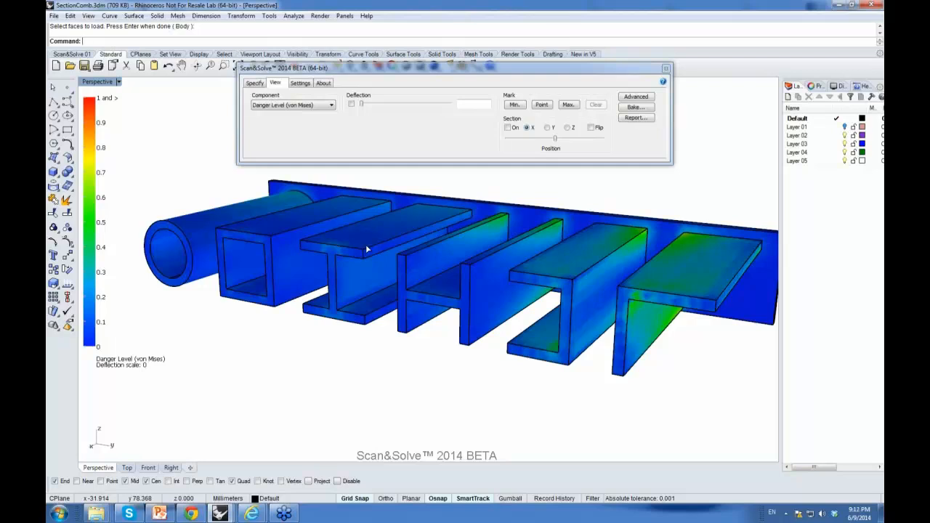
right_drag(366, 244, 366, 248)
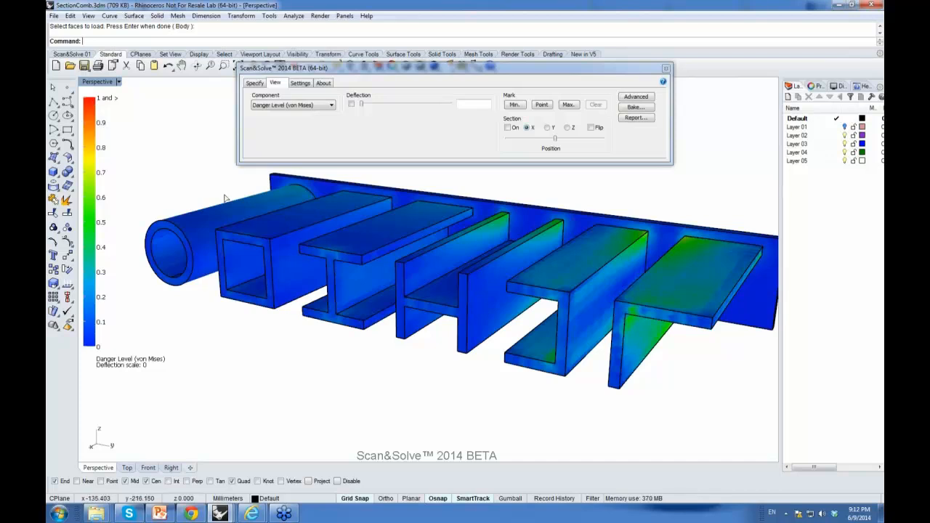
Step: Display the deflected shape at a deflection scale of 19.3408 and orbit around the deformed profiles
mouse_move(422, 244)
right_down()
mouse_move(394, 243)
mouse_move(409, 243)
right_up()
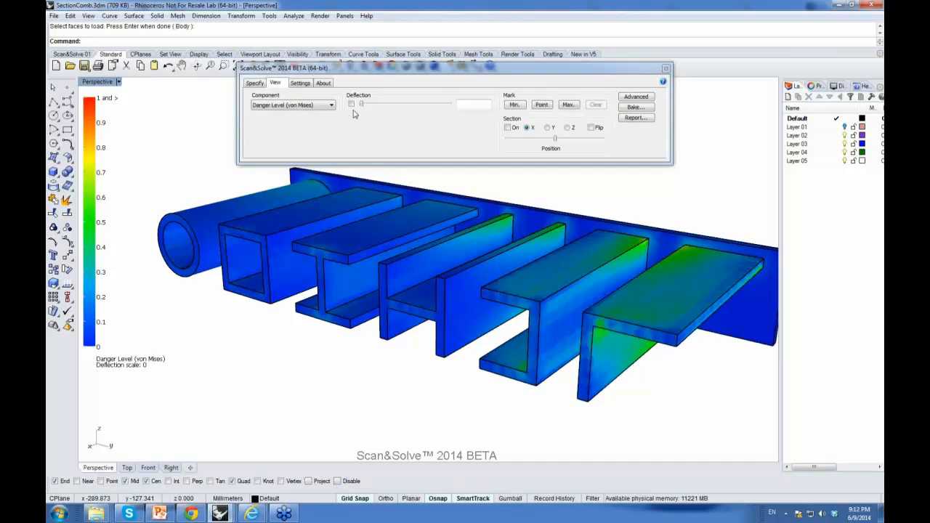
drag(362, 107, 452, 122)
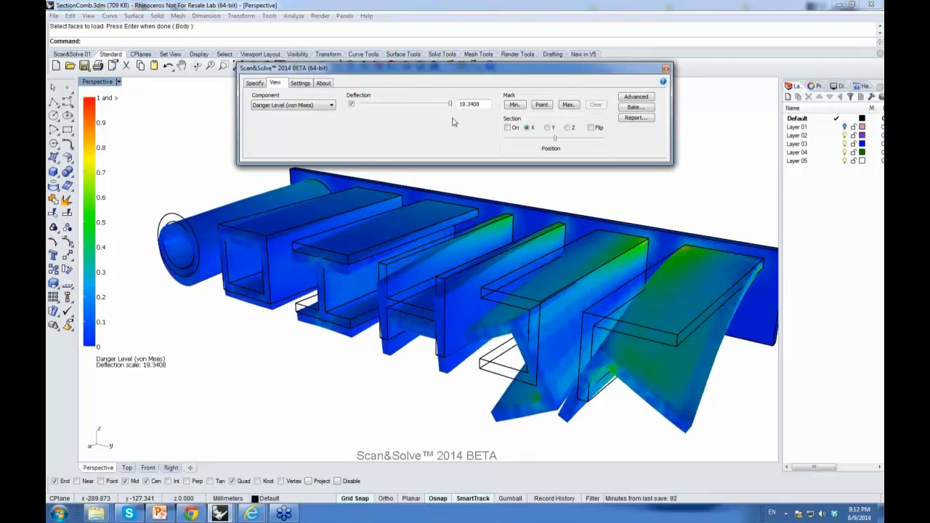
right_drag(322, 297, 315, 272)
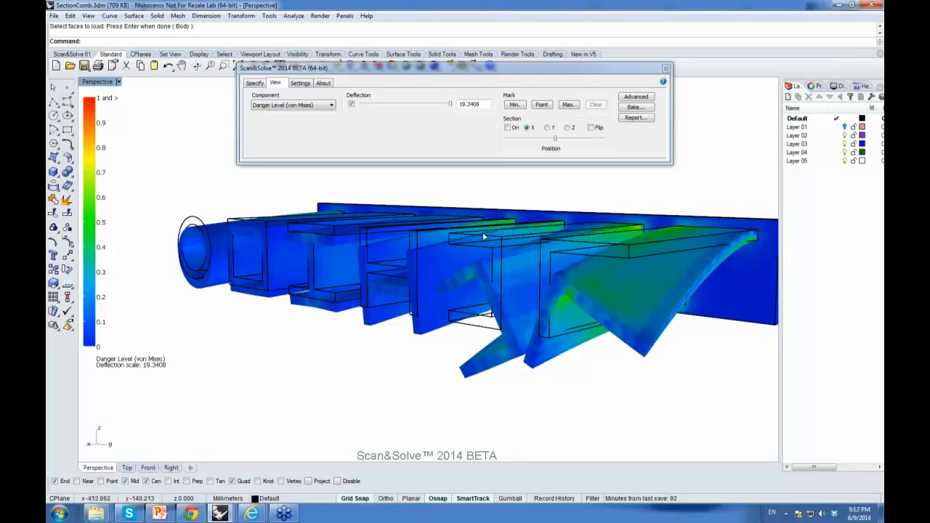
right_drag(472, 223, 498, 249)
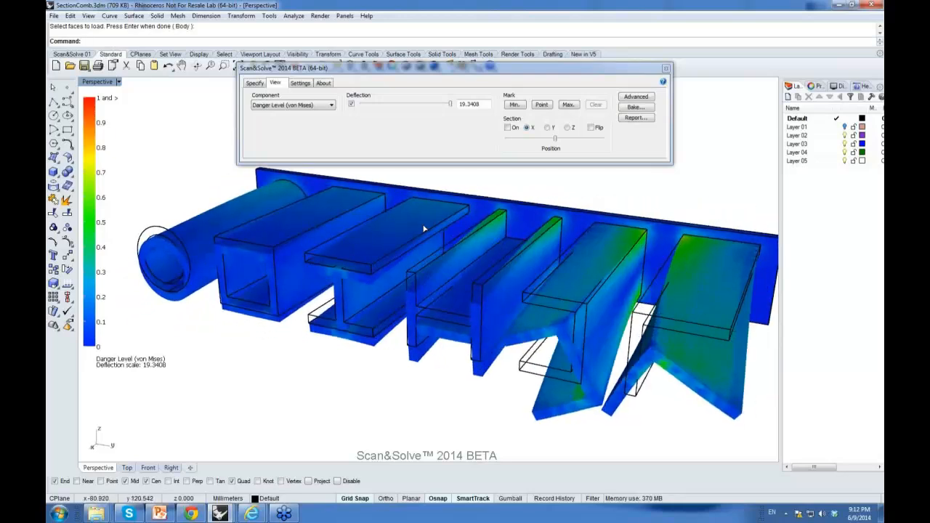
right_drag(428, 232, 446, 239)
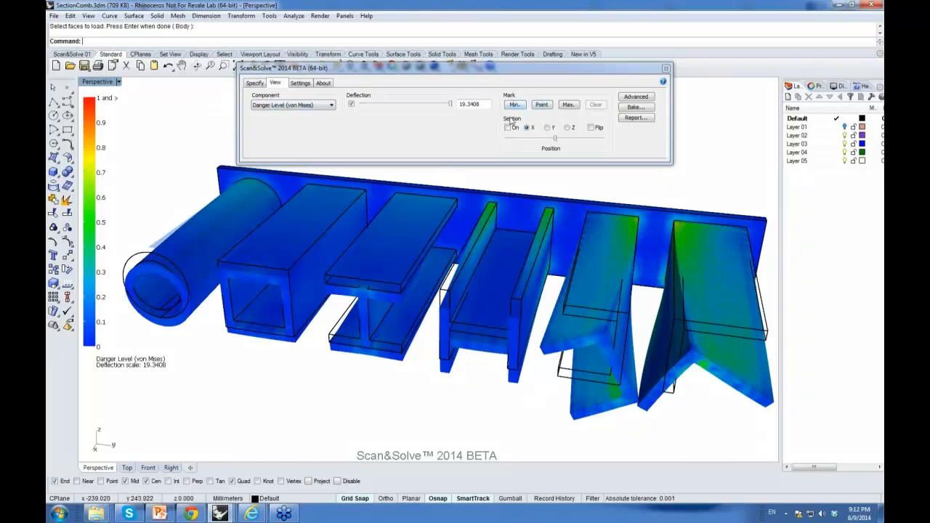
Step: Mark the maximum danger level and zoom in on its label at the root of the angle profile
click(569, 108)
right_drag(578, 370, 527, 339)
scroll(578, 313, up, 5)
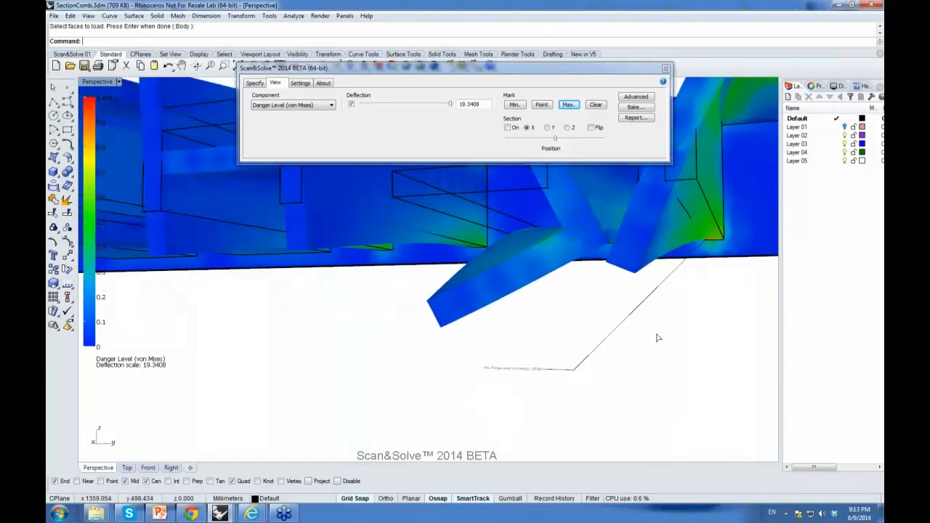
right_drag(659, 336, 633, 311)
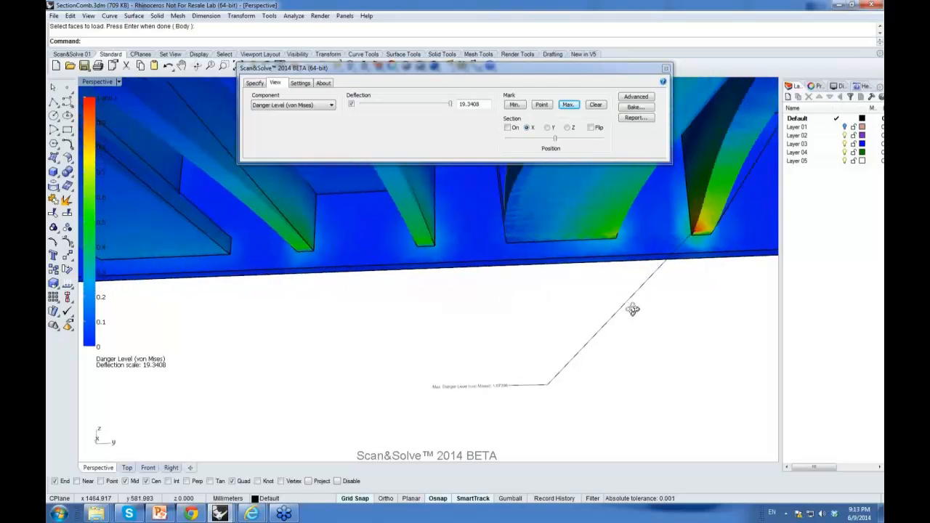
scroll(502, 387, up, 4)
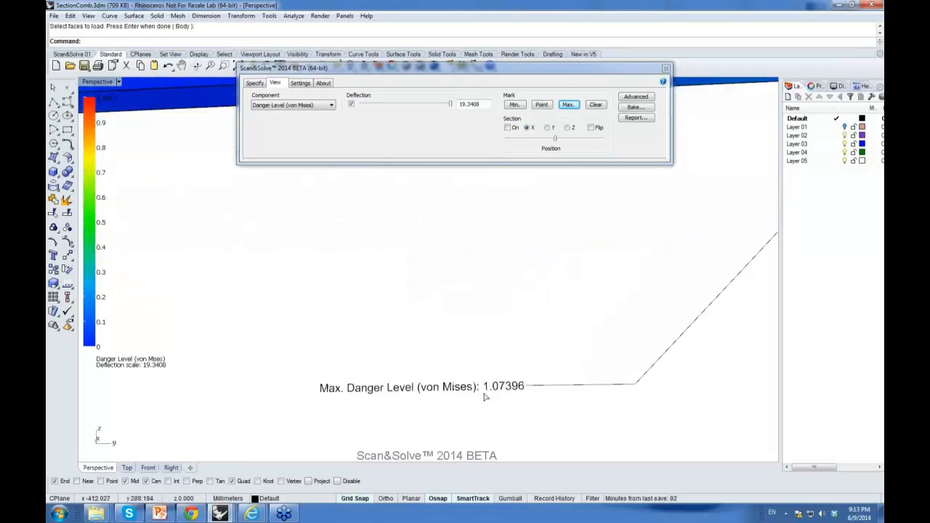
scroll(491, 393, down, 6)
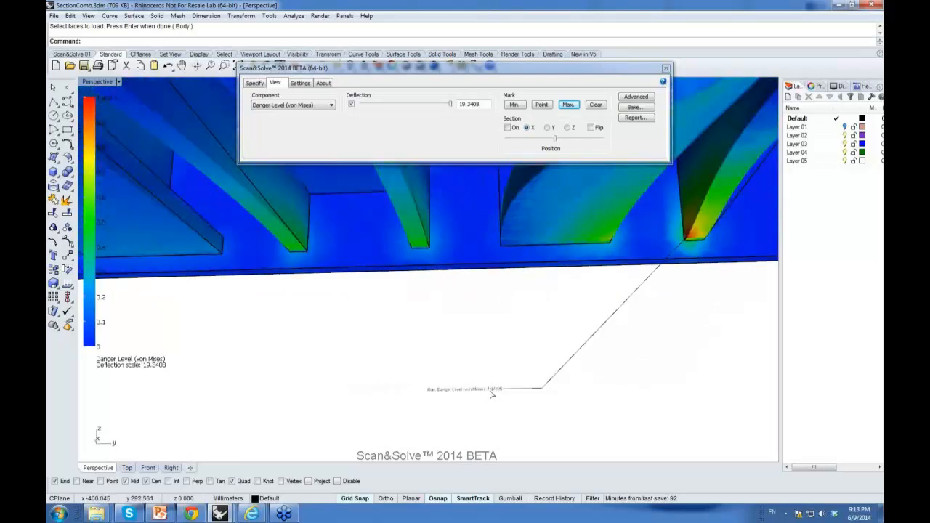
right_drag(558, 323, 528, 365)
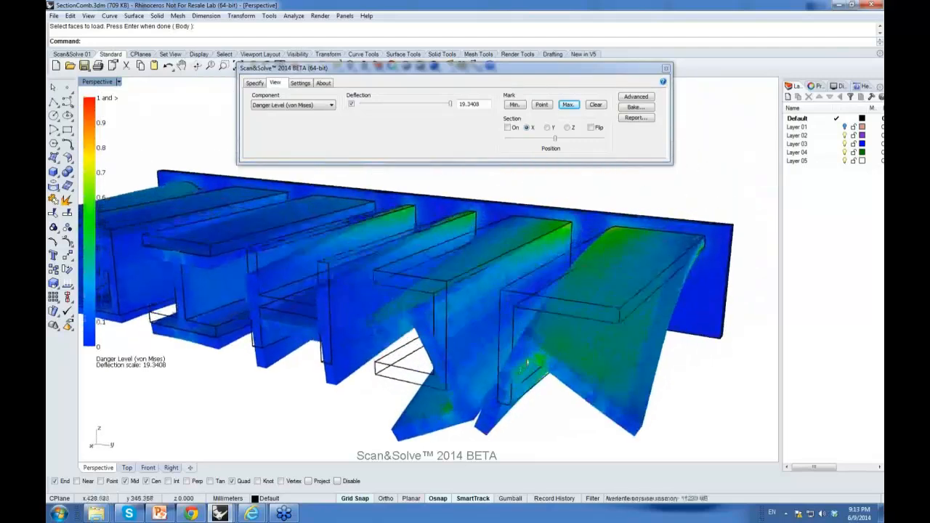
Step: Mark the minimum danger level, hide the deflection display, and zoom in on its label
click(515, 105)
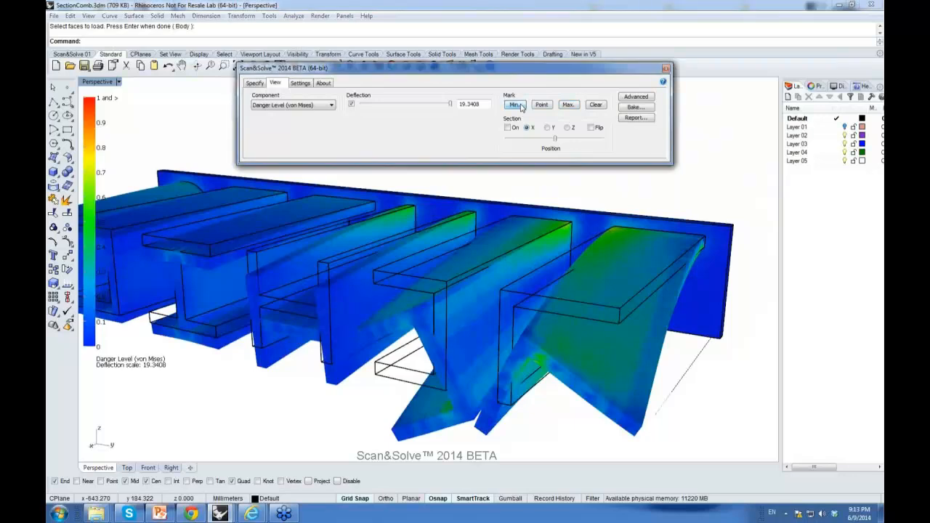
click(353, 104)
right_drag(679, 367, 650, 370)
scroll(586, 393, up, 5)
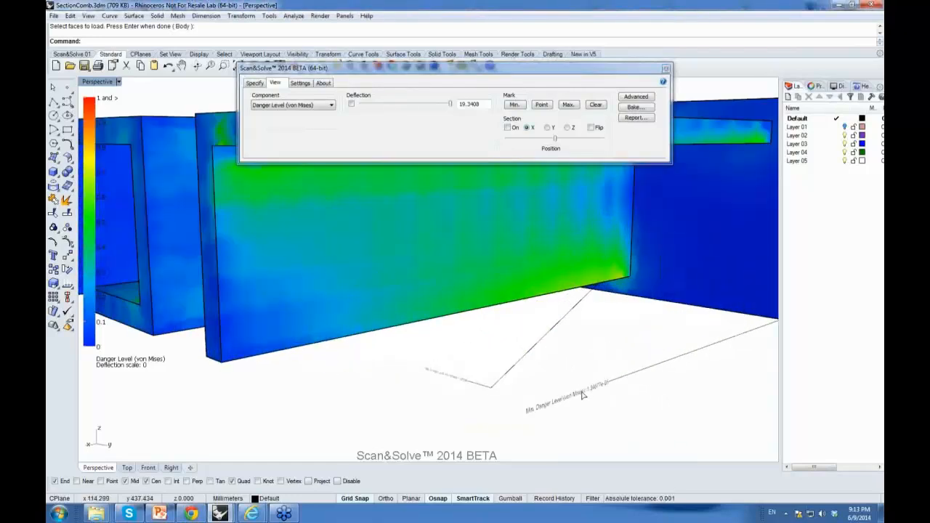
scroll(599, 382, down, 5)
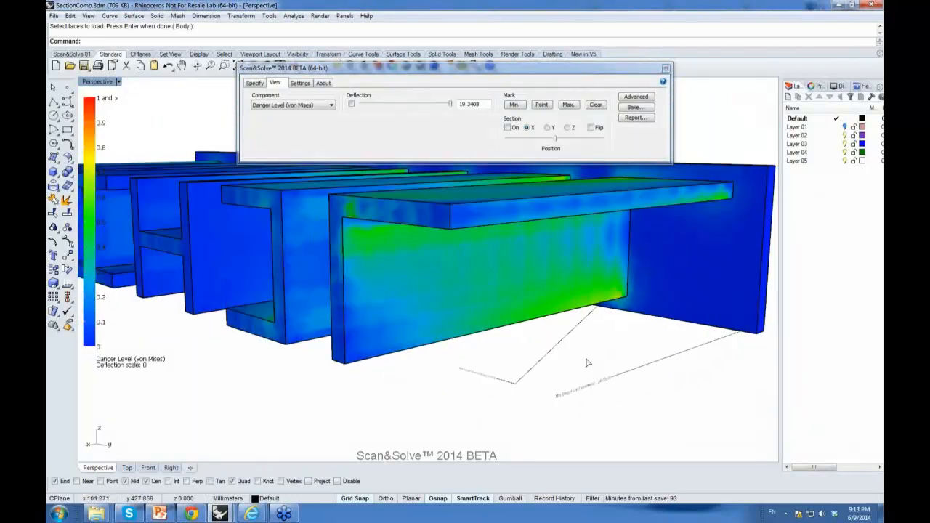
right_drag(566, 317, 612, 341)
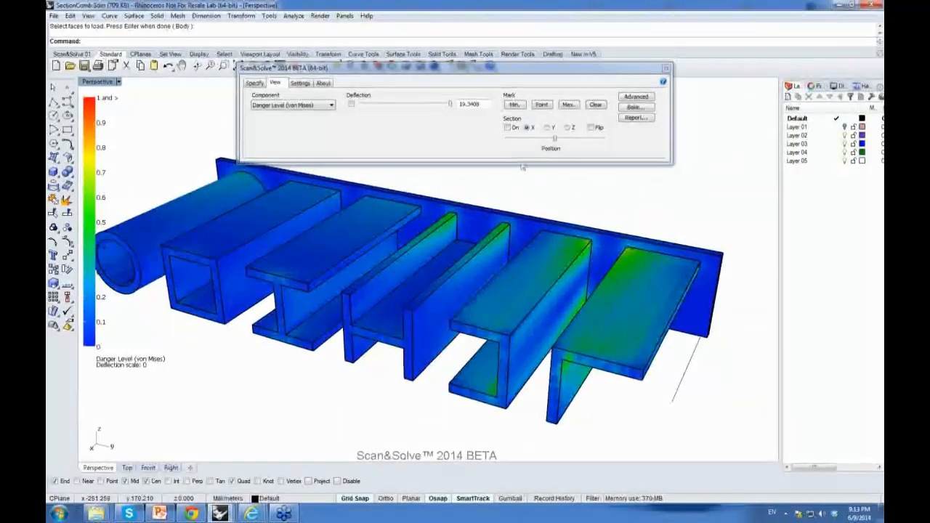
Step: Mark the danger level at a picked point on the square tube's top face with object snaps disabled
click(542, 105)
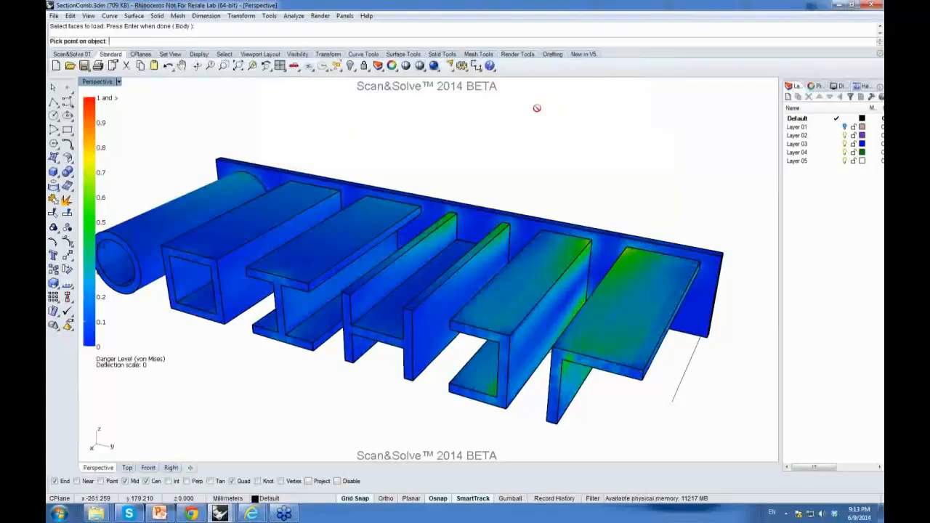
click(337, 481)
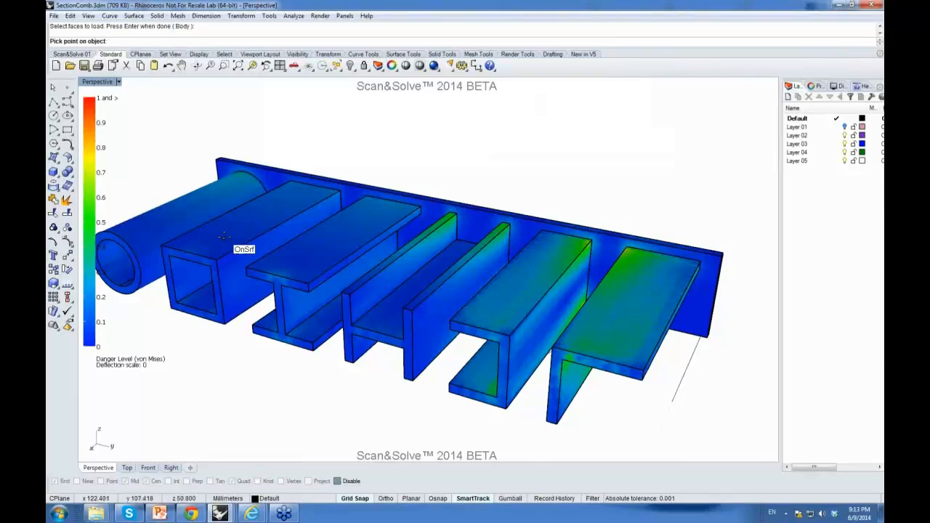
scroll(305, 225, down, 5)
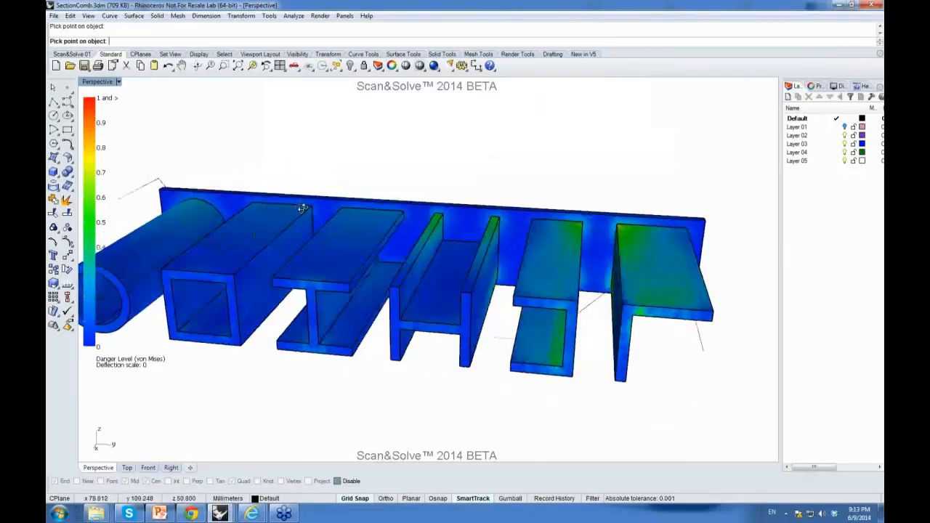
right_drag(377, 226, 270, 213)
scroll(271, 181, up, 15)
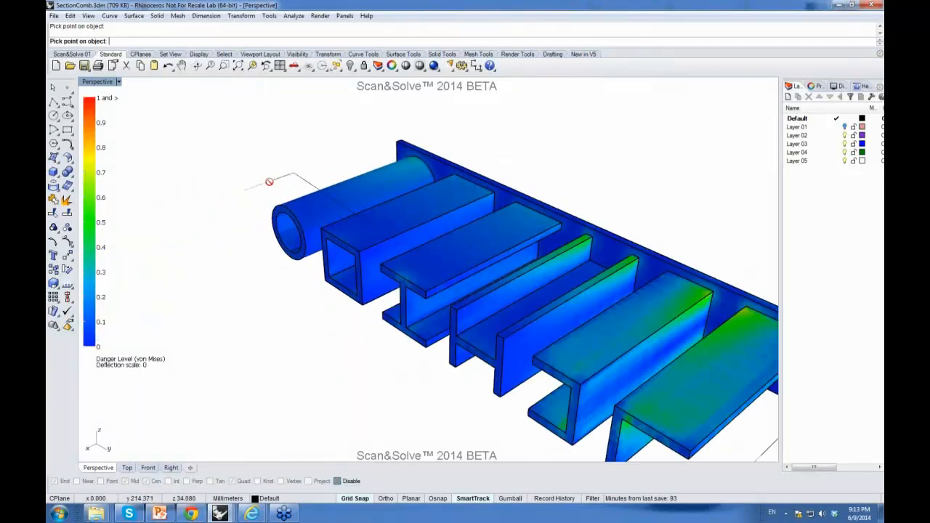
scroll(251, 195, down, 10)
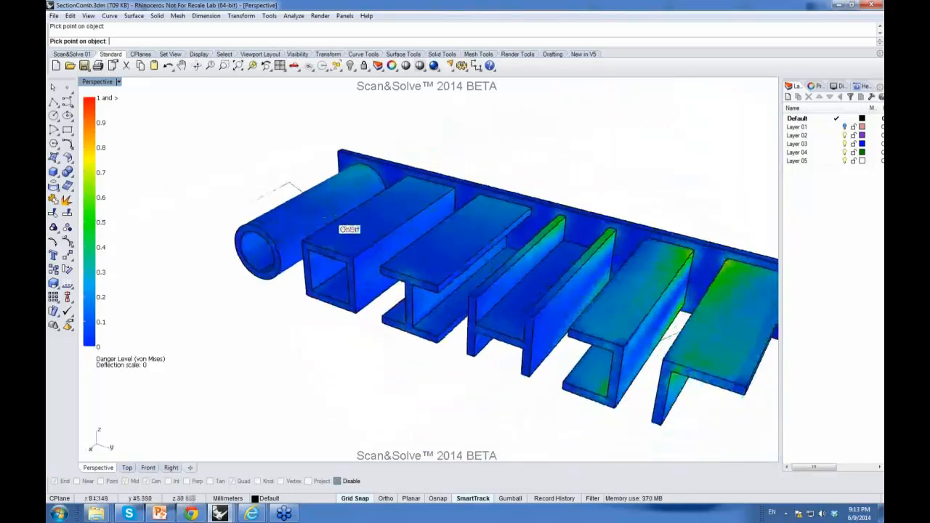
click(360, 260)
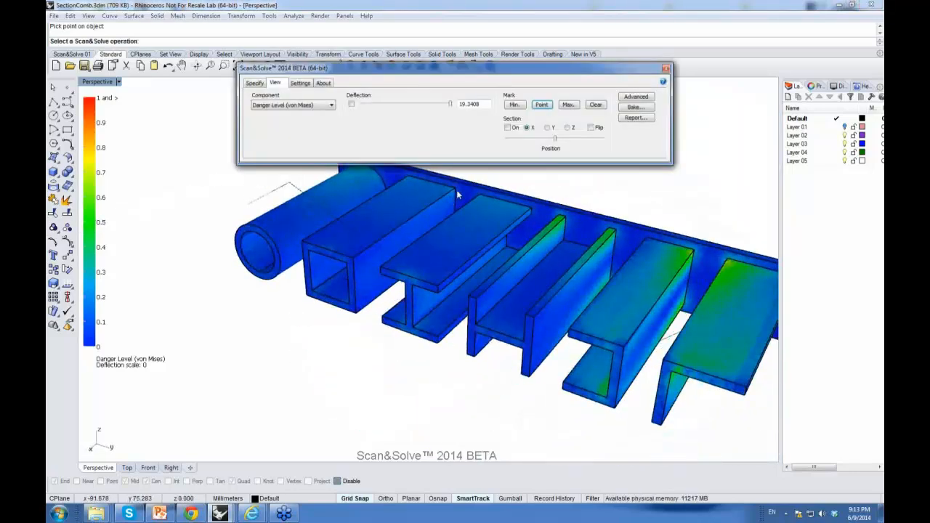
Step: Clear all result marks from the model and orbit around the profiles
click(595, 108)
right_drag(458, 222, 284, 258)
scroll(284, 257, down, 4)
scroll(382, 269, up, 2)
scroll(381, 269, up, 2)
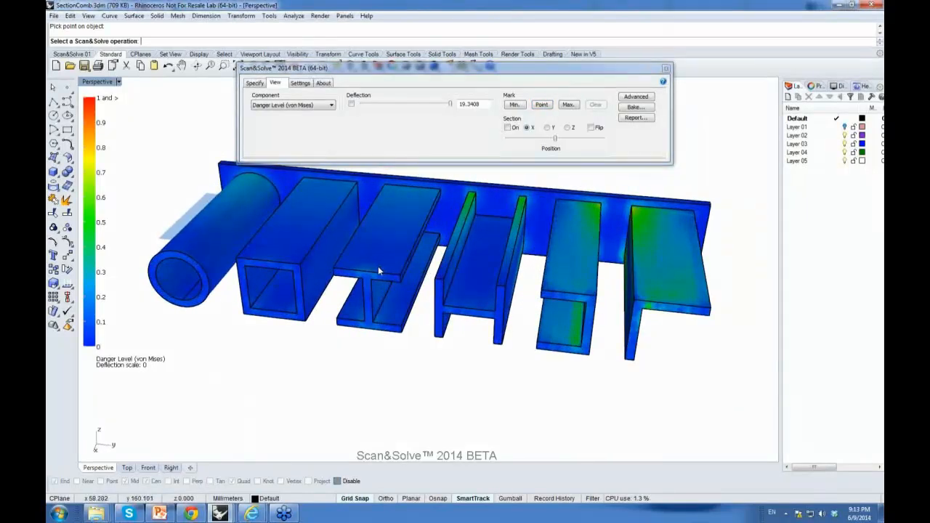
right_drag(392, 271, 511, 271)
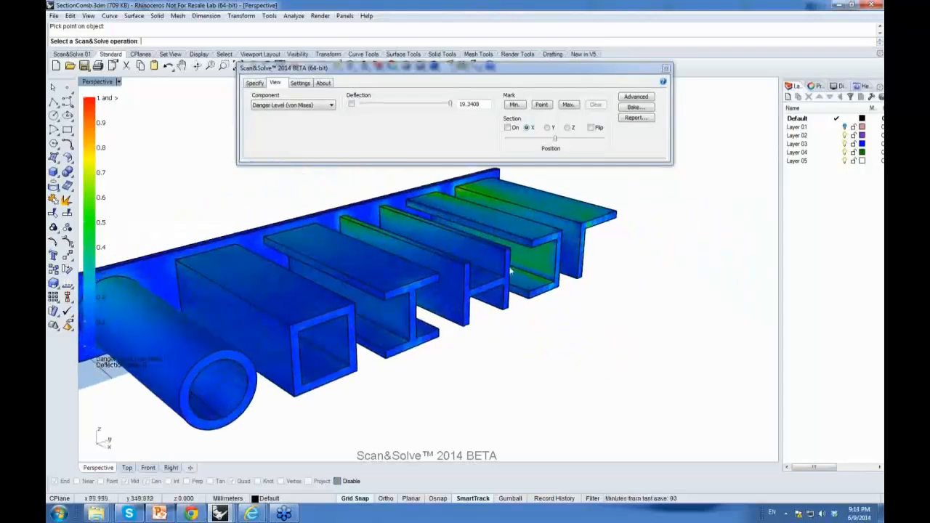
scroll(513, 272, down, 5)
scroll(445, 277, up, 5)
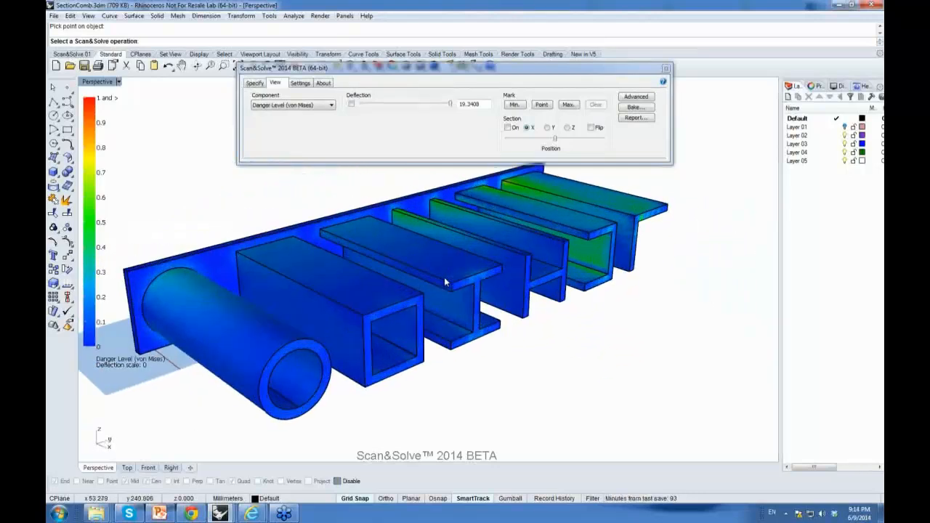
Step: Turn on a section cut along X and adjust its position through the profiles
click(508, 128)
right_drag(346, 227, 486, 216)
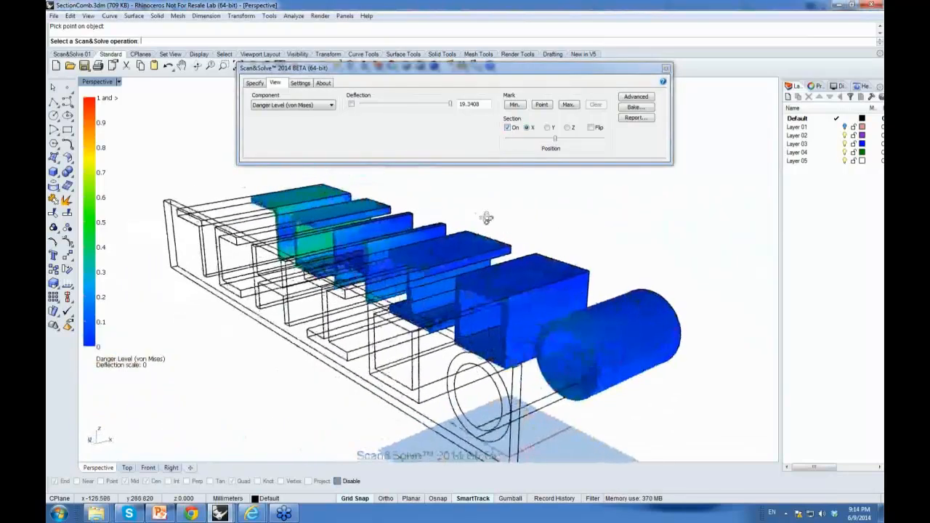
mouse_move(557, 141)
mouse_down()
mouse_move(581, 144)
mouse_move(538, 146)
mouse_move(554, 141)
mouse_up()
Step: Try a Y section plane, then set a flipped Z section plane and adjust its position
click(547, 128)
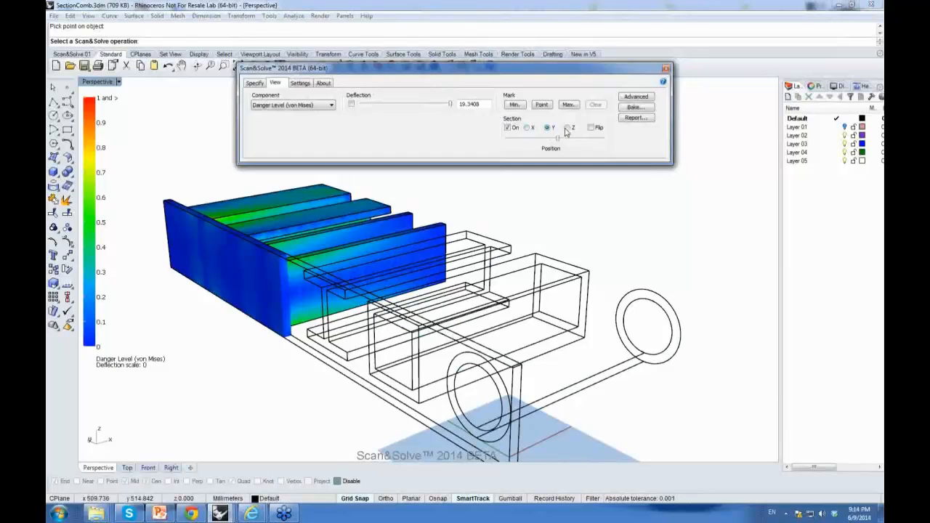
click(567, 128)
click(591, 128)
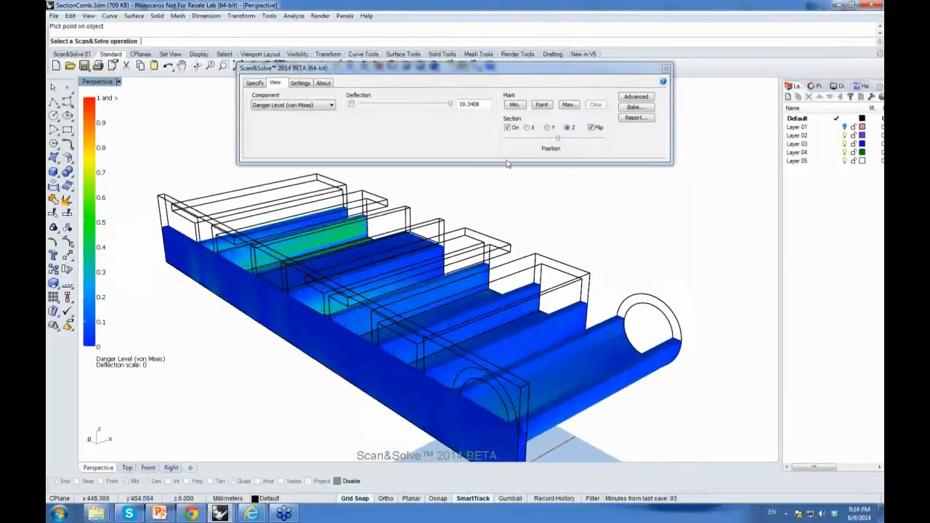
mouse_move(555, 139)
mouse_down()
mouse_move(540, 139)
mouse_move(558, 142)
mouse_up()
right_drag(537, 255, 517, 256)
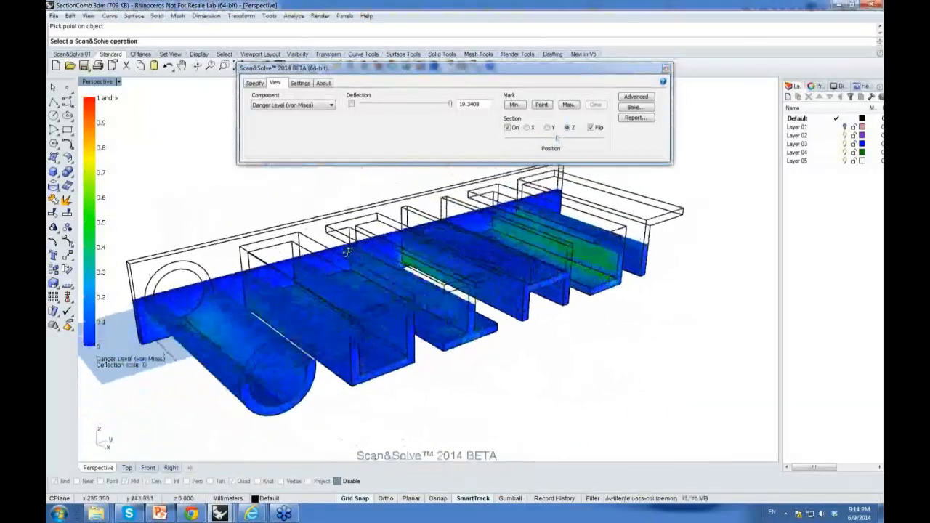
Step: Turn off the section cut and show the deflection at scale 19.3408 again
click(508, 128)
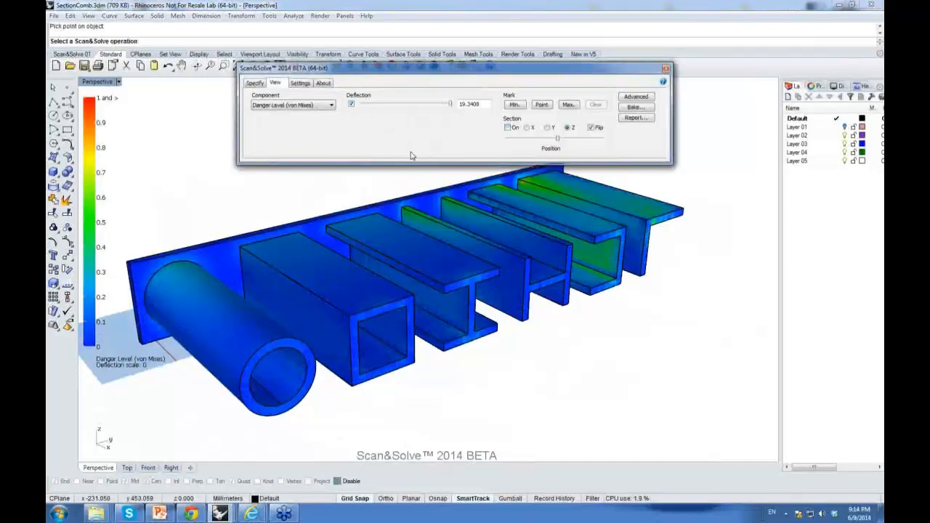
mouse_move(448, 105)
mouse_down()
mouse_move(440, 105)
mouse_move(456, 107)
mouse_up()
right_drag(502, 197, 386, 294)
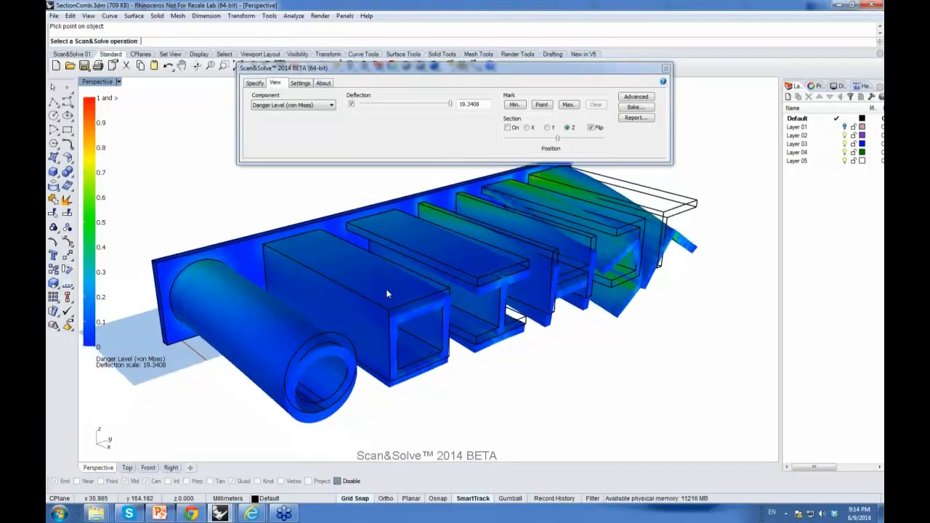
Step: Bake the result as a textured Rhino mesh object using the SnSLegend.png texture
click(634, 106)
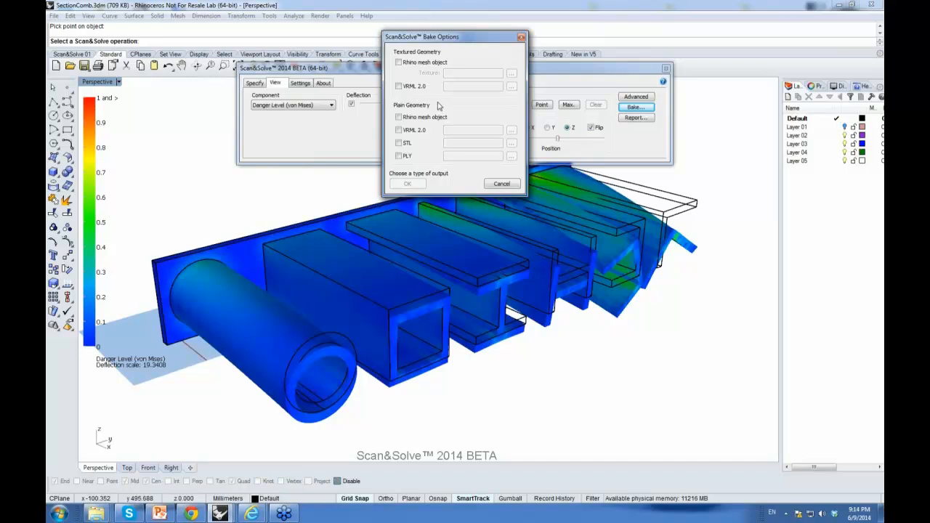
click(399, 63)
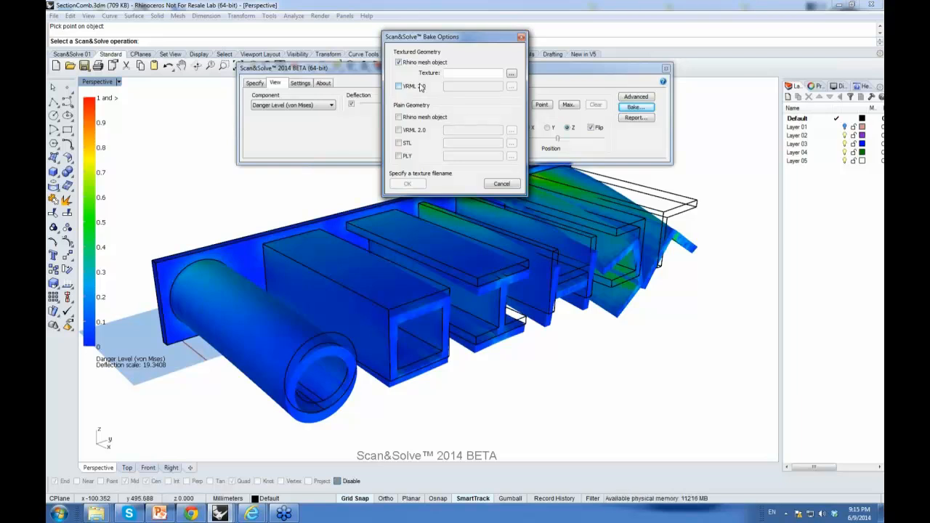
click(512, 77)
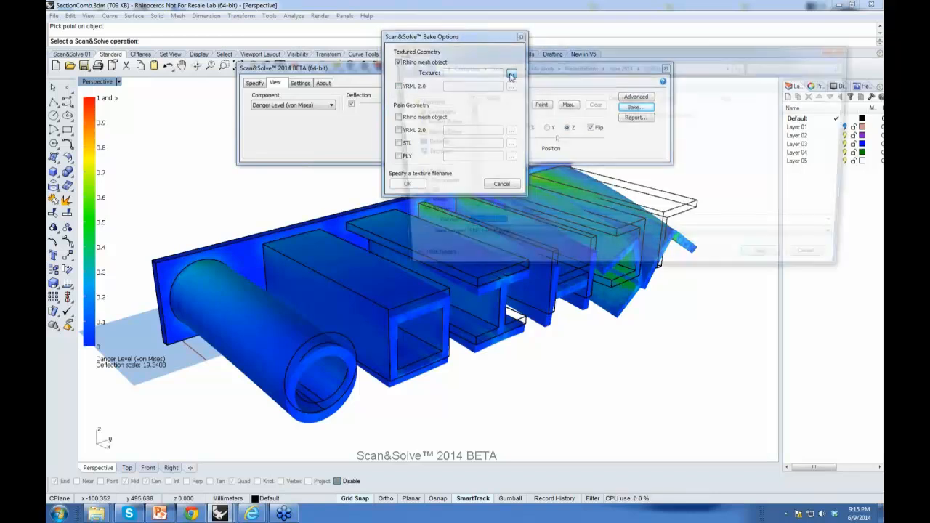
click(773, 268)
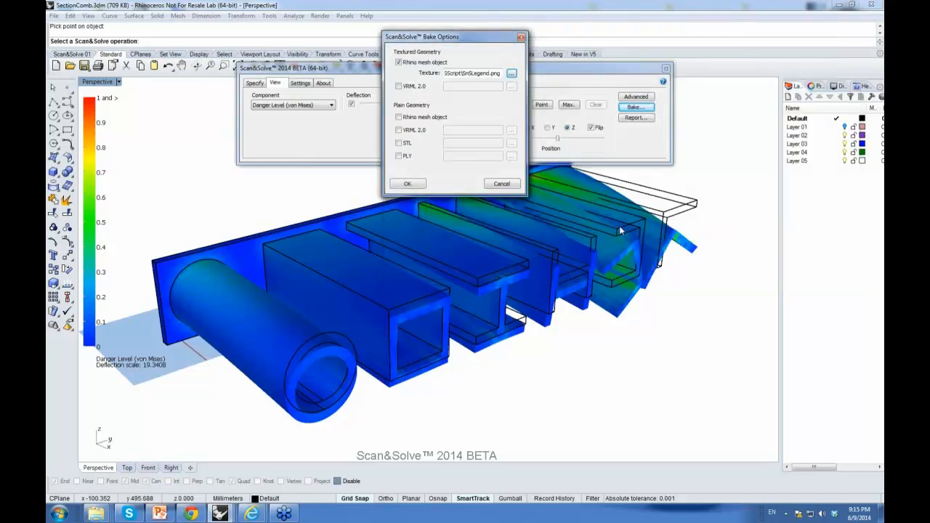
click(405, 184)
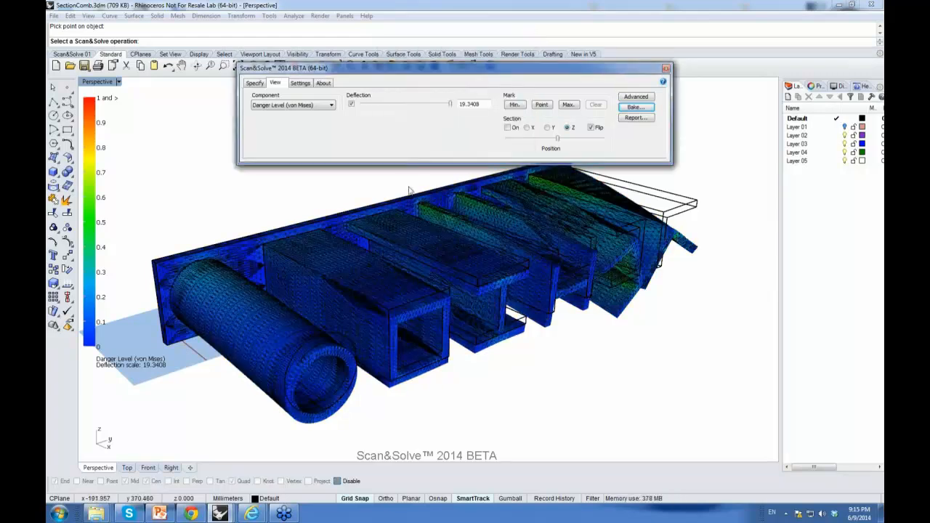
right_drag(483, 270, 462, 261)
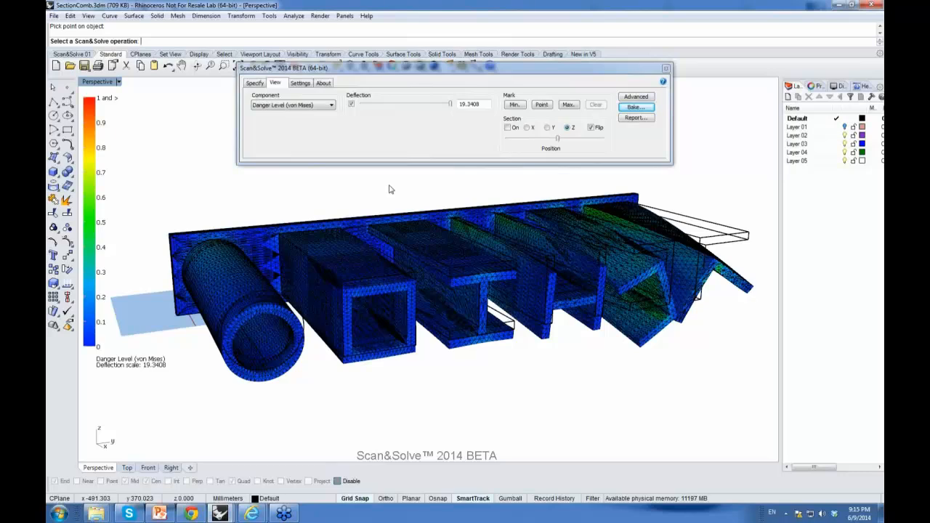
Step: Set the deflection scale to 0 and switch the viewport to Rendered display
drag(450, 103, 361, 105)
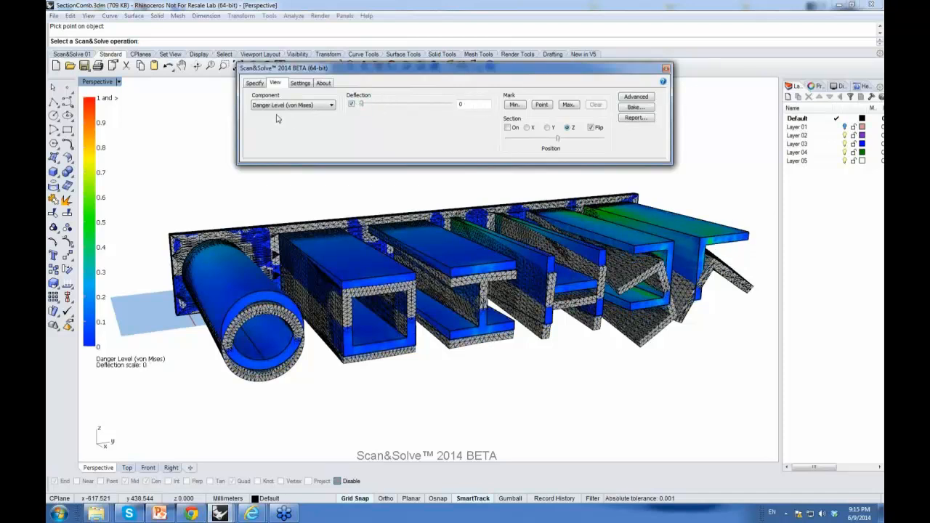
click(119, 82)
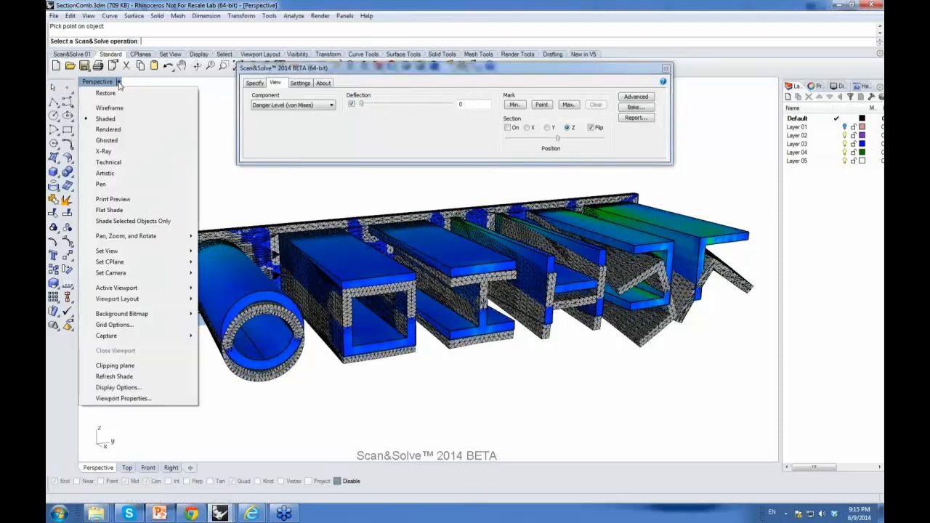
click(108, 129)
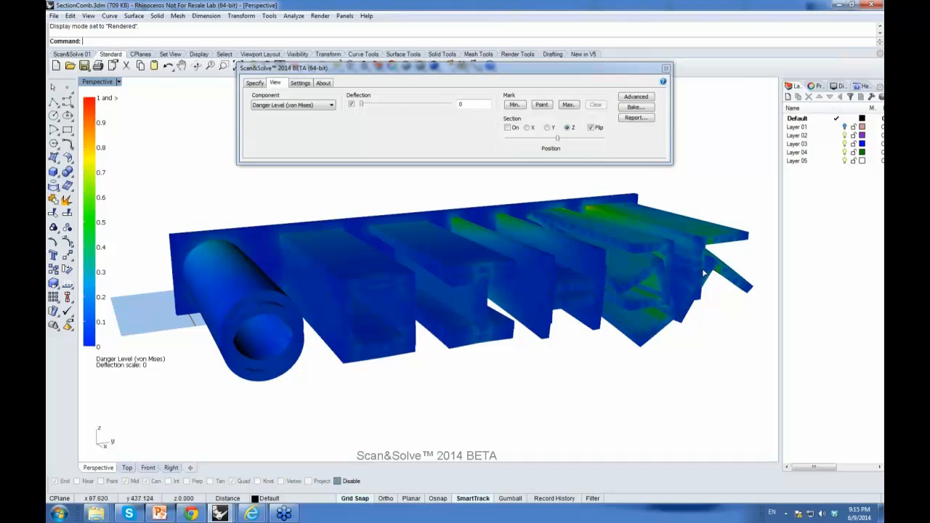
Step: Compare the load setup with the danger level result while orbiting the rendered profiles
click(256, 84)
right_drag(512, 272, 723, 298)
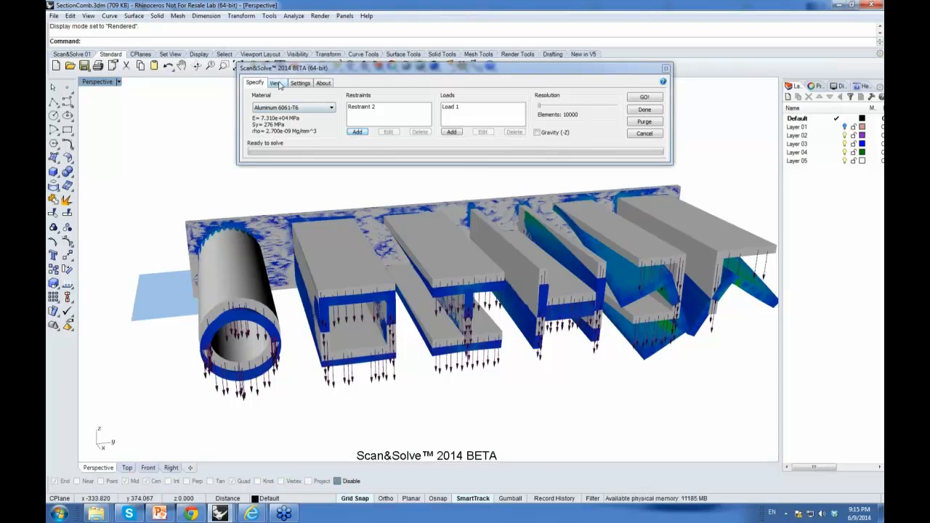
click(279, 85)
right_drag(438, 243, 494, 239)
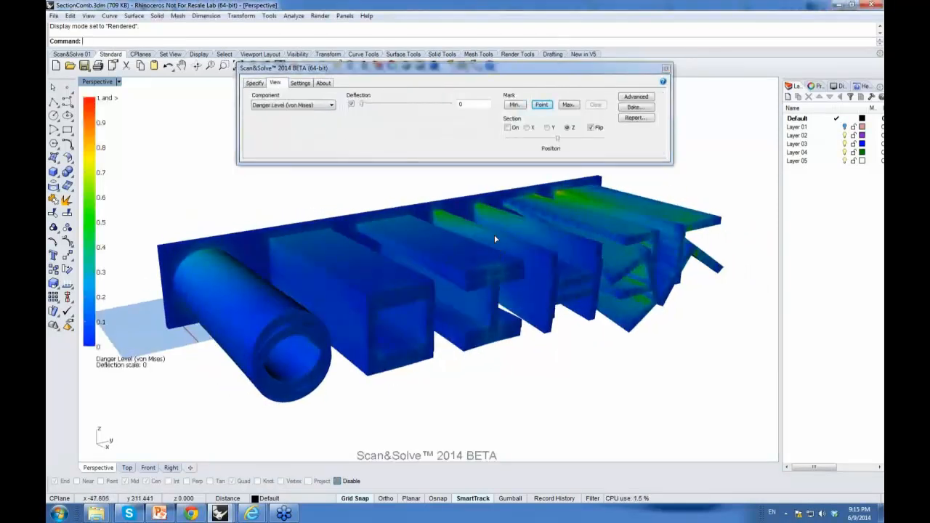
Step: Open the bake options and cancel them
click(629, 108)
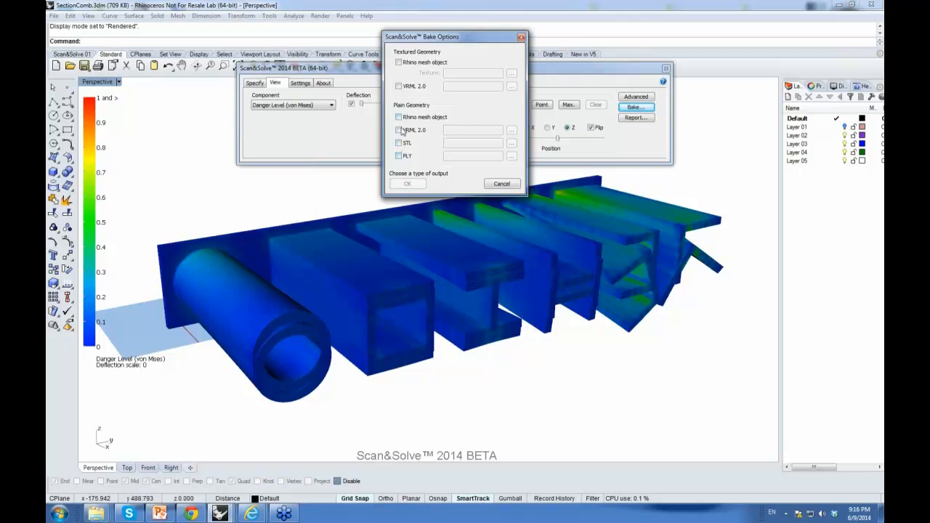
click(502, 184)
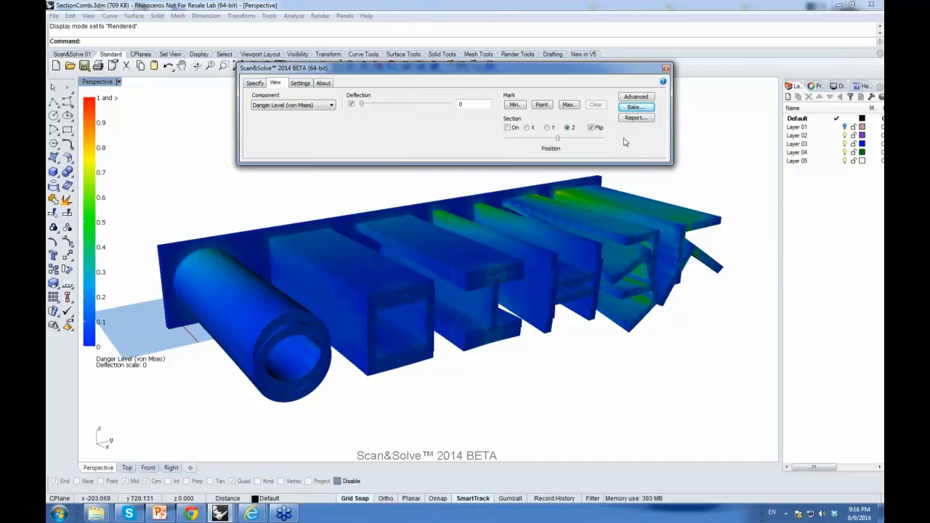
Step: Generate a Scan&Solve report and save it as SnS_Report.html
mouse_move(566, 208)
right_down()
mouse_move(550, 209)
mouse_move(579, 202)
right_up()
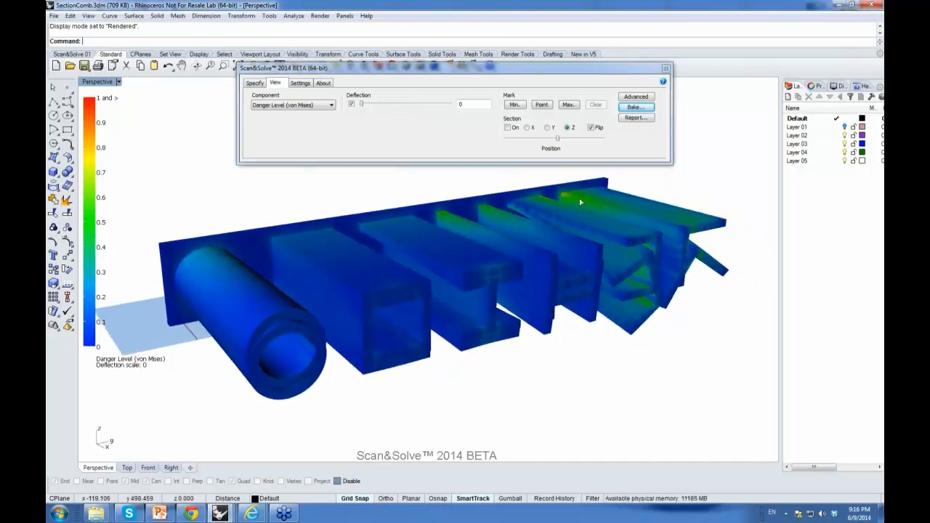
click(637, 119)
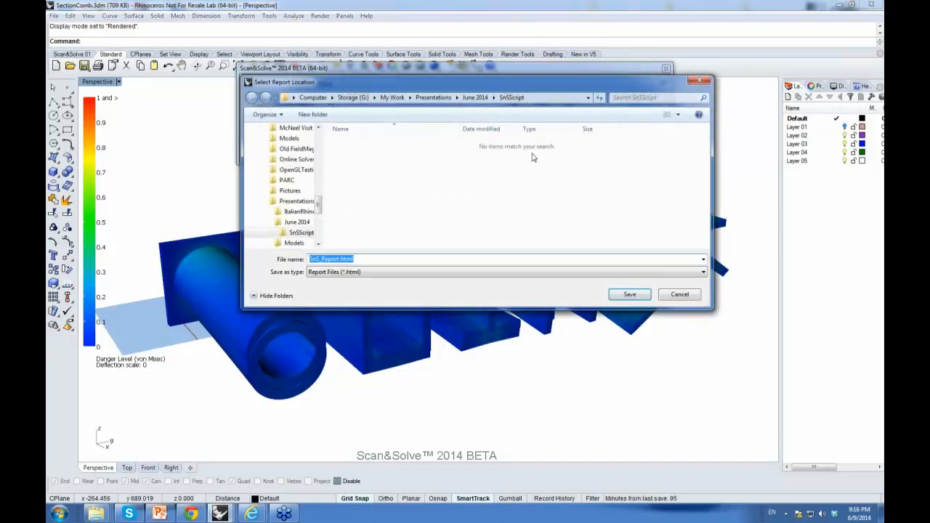
click(626, 295)
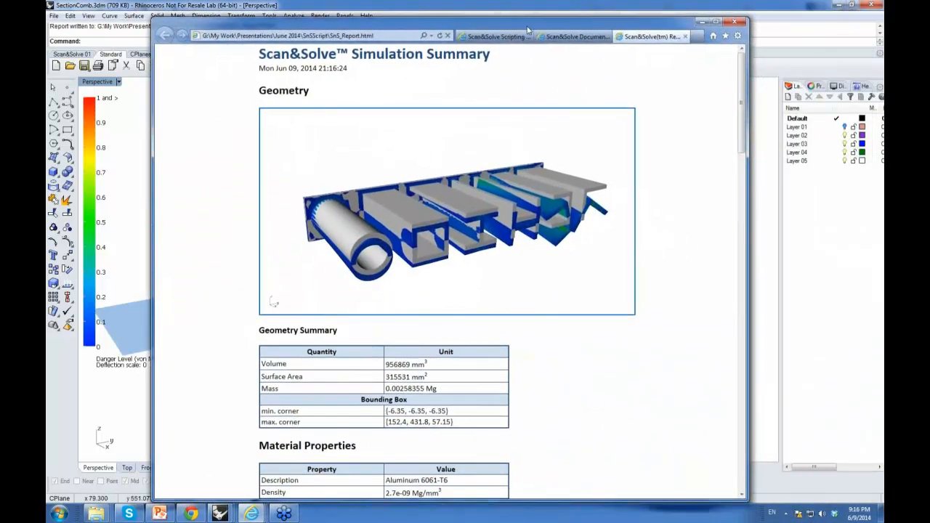
Step: Maximize the report in the browser and read through its geometry, material, loads, settings and results sections
double_click(528, 29)
scroll(699, 145, down, 2)
scroll(687, 147, up, 2)
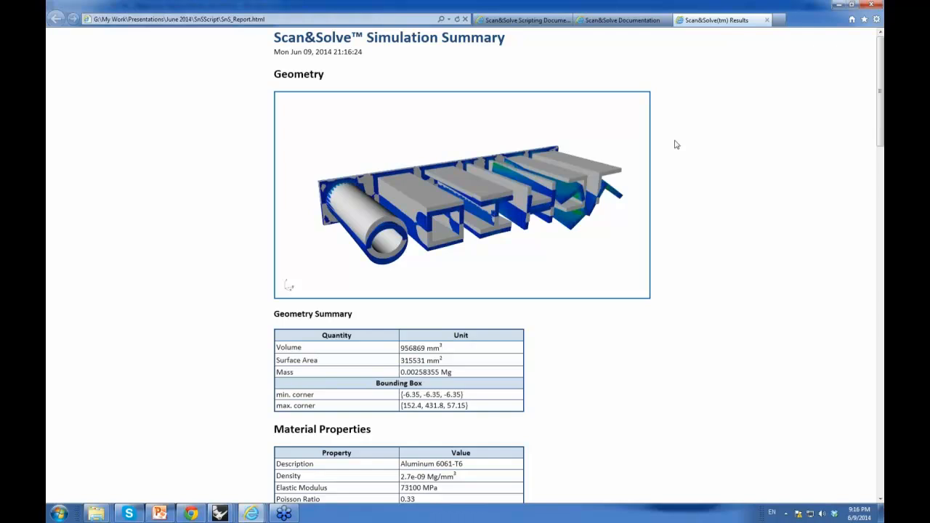
scroll(675, 144, down, 2)
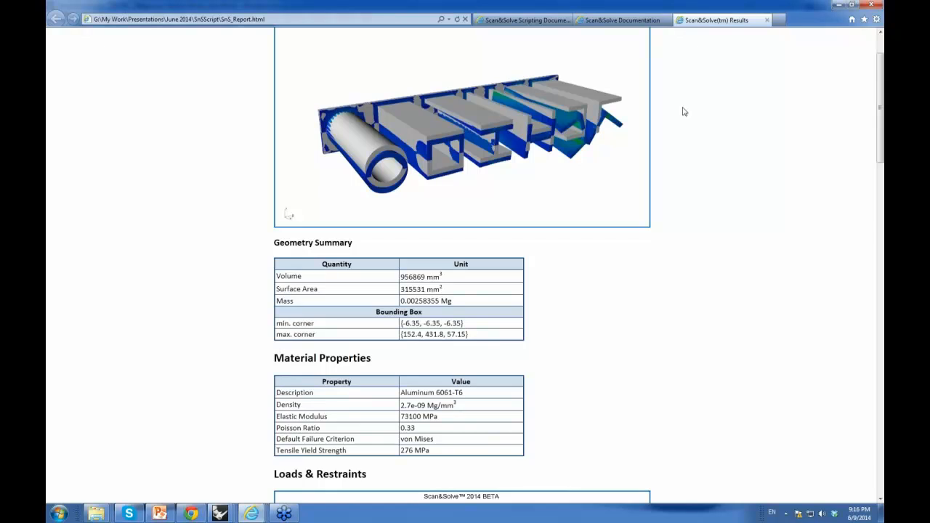
scroll(683, 111, down, 1)
scroll(683, 111, down, 1)
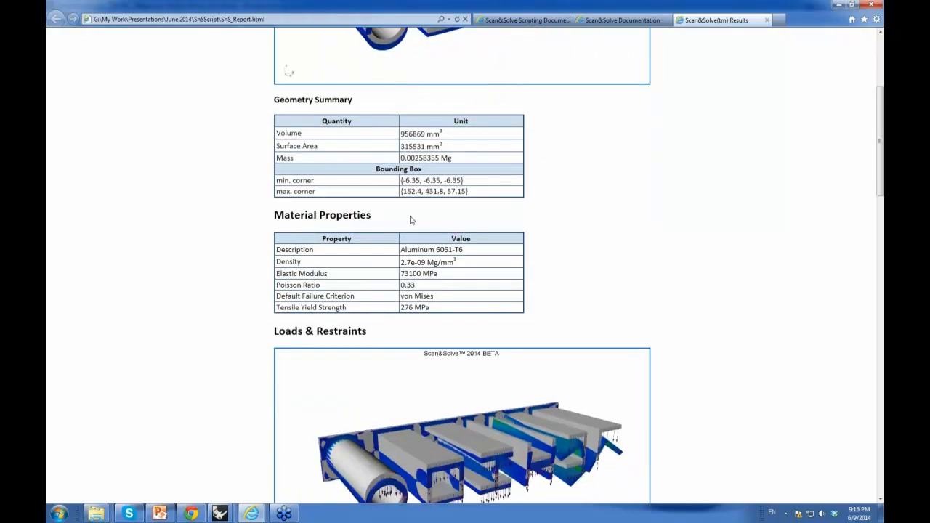
scroll(574, 196, down, 2)
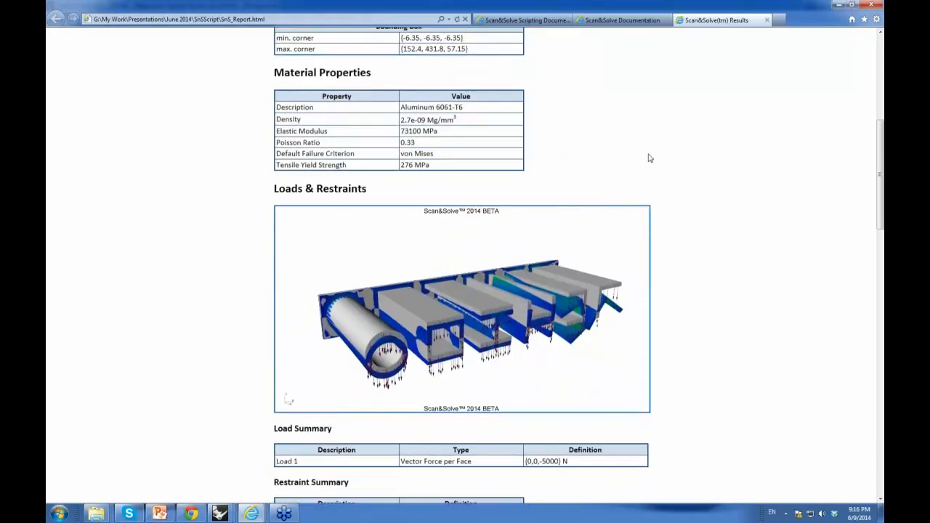
scroll(674, 159, down, 3)
scroll(675, 160, up, 1)
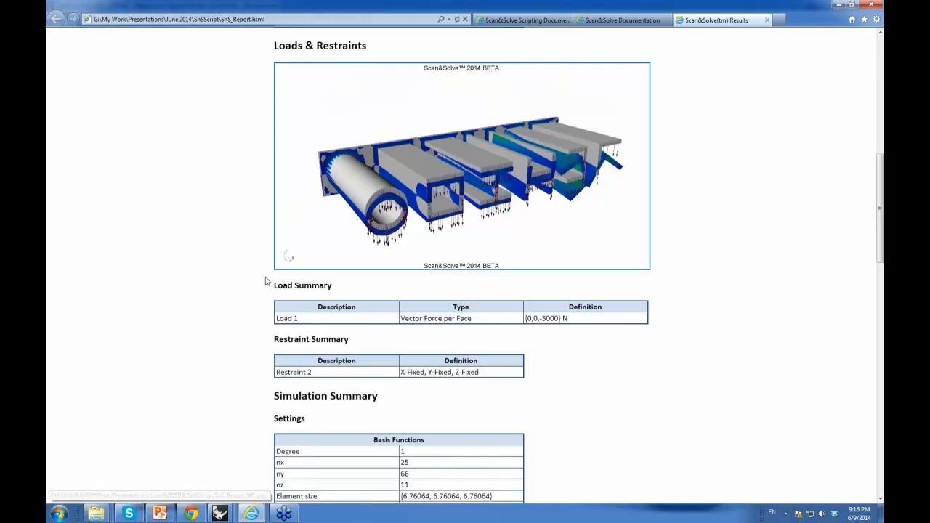
scroll(668, 280, down, 5)
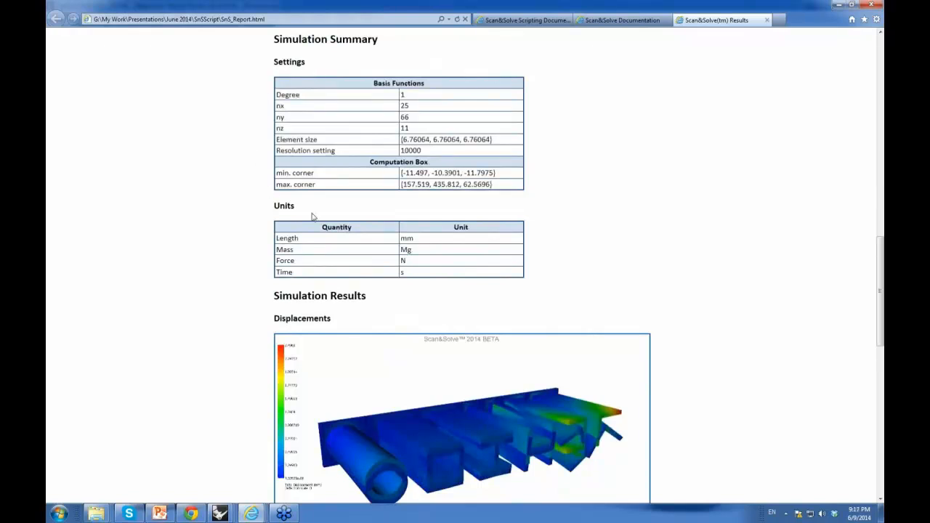
scroll(263, 217, down, 2)
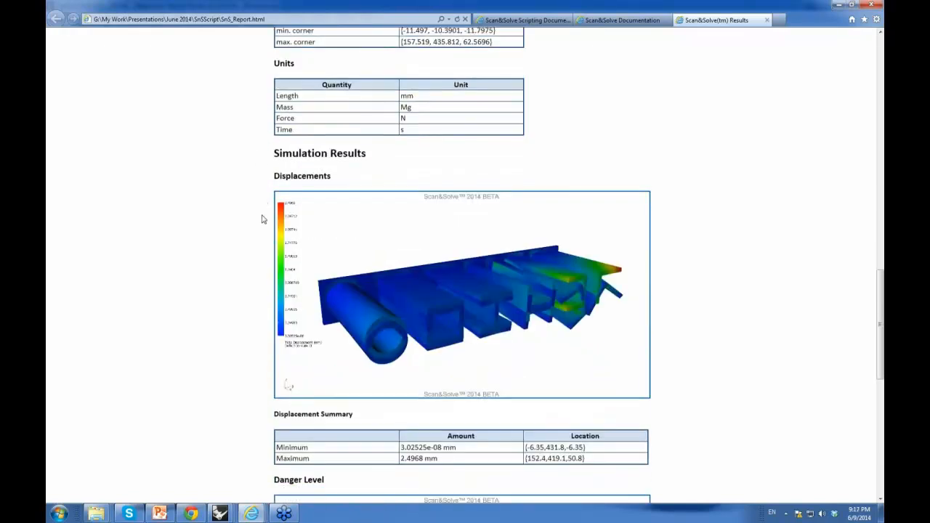
scroll(263, 216, down, 3)
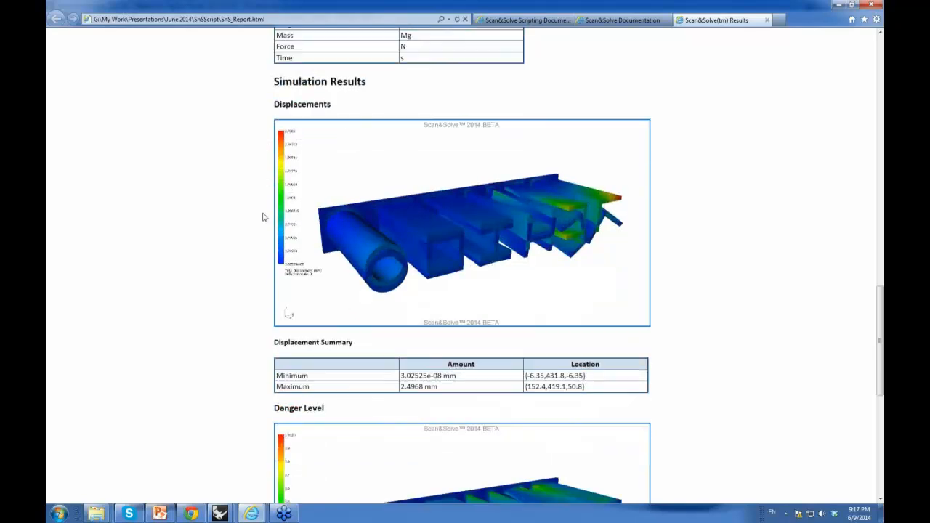
scroll(263, 217, down, 3)
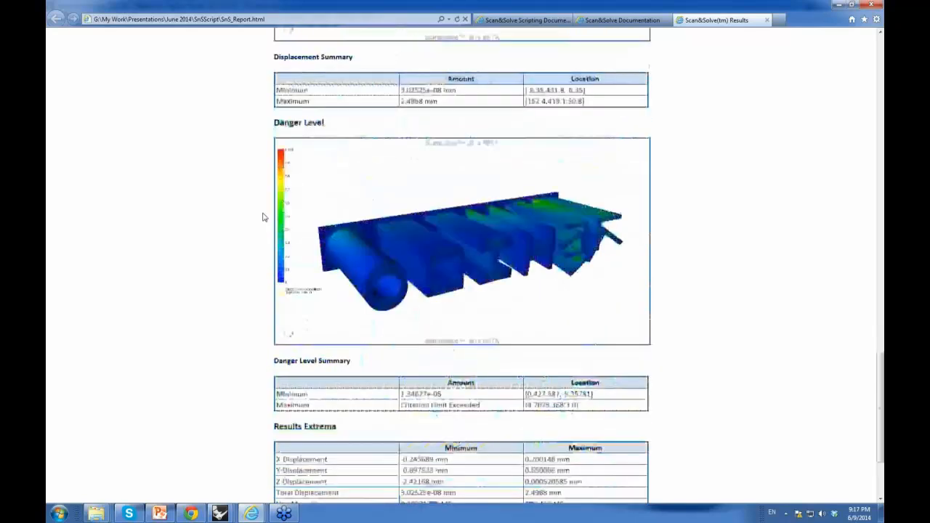
scroll(263, 216, up, 7)
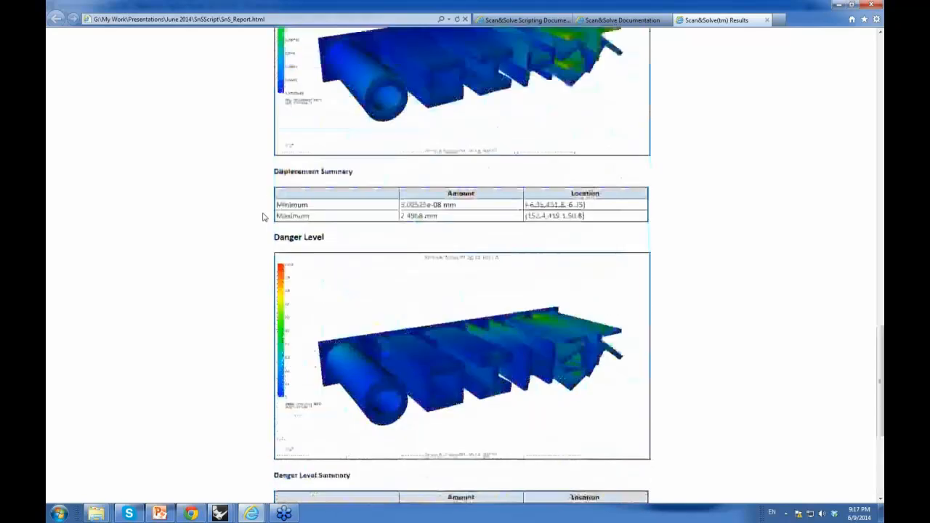
Step: Return to the modelling window and close the Scan&Solve dialog
drag(656, 9, 929, 15)
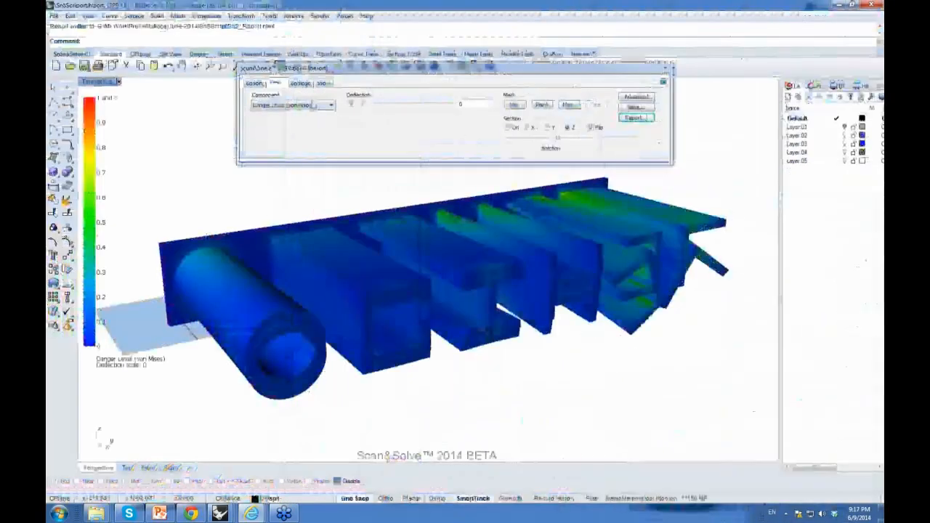
click(260, 84)
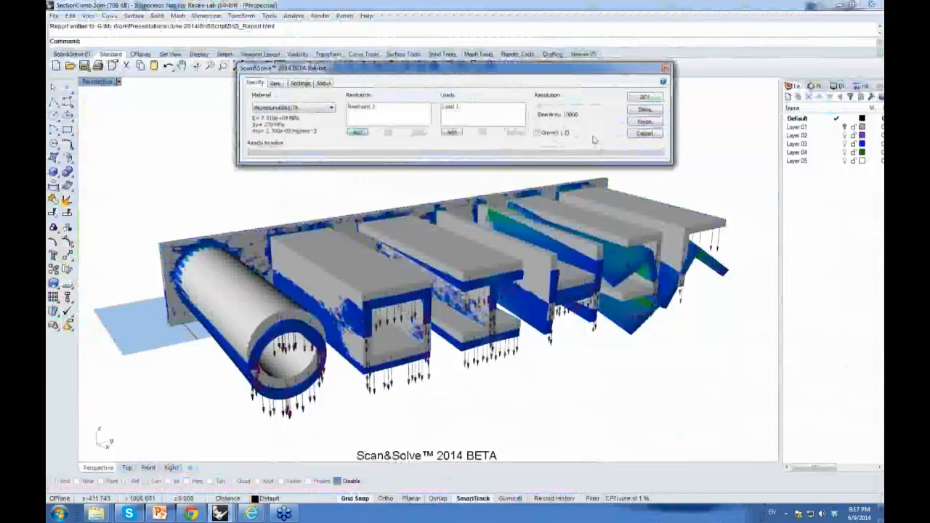
click(645, 110)
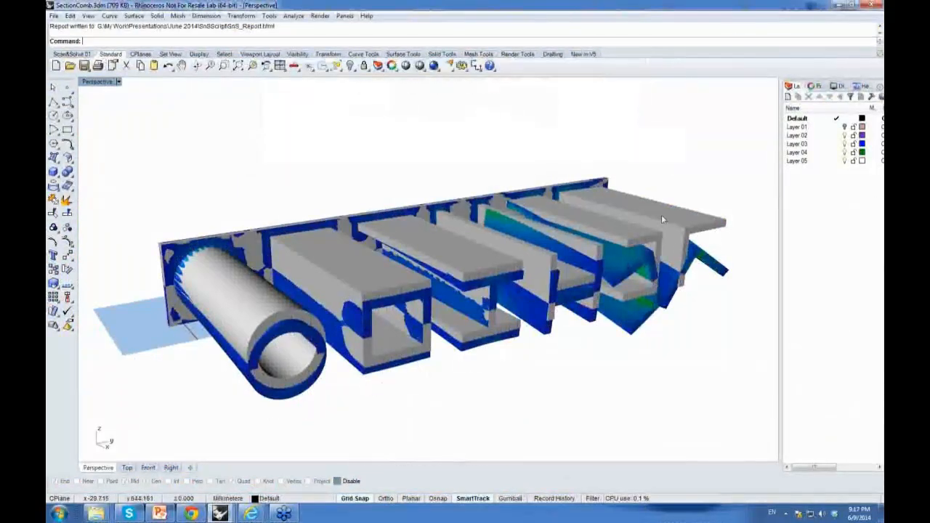
Step: Delete the baked result mesh and restart Scan&Solve on the profiles
click(699, 267)
key(Delete)
right_click(497, 220)
click(497, 223)
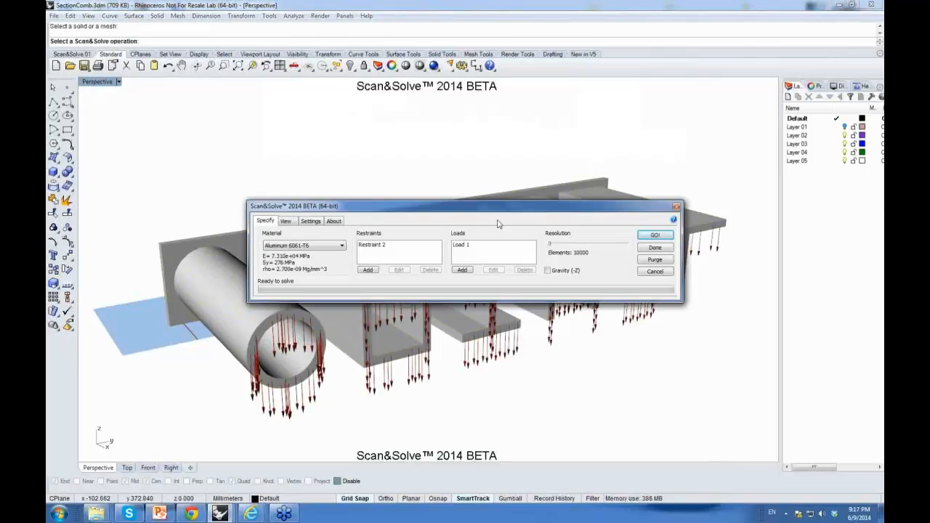
drag(501, 212, 440, 45)
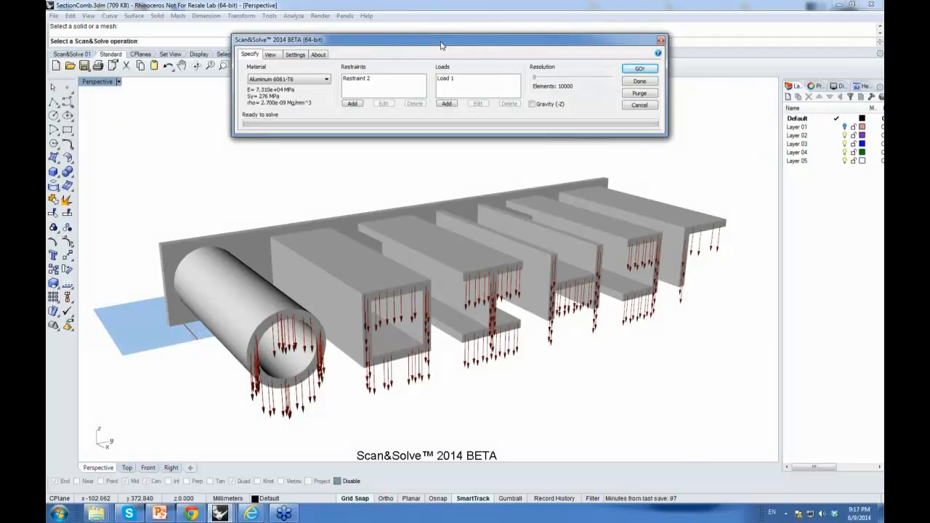
Step: Turn on Show Grid in the Scan&Solve settings
click(295, 55)
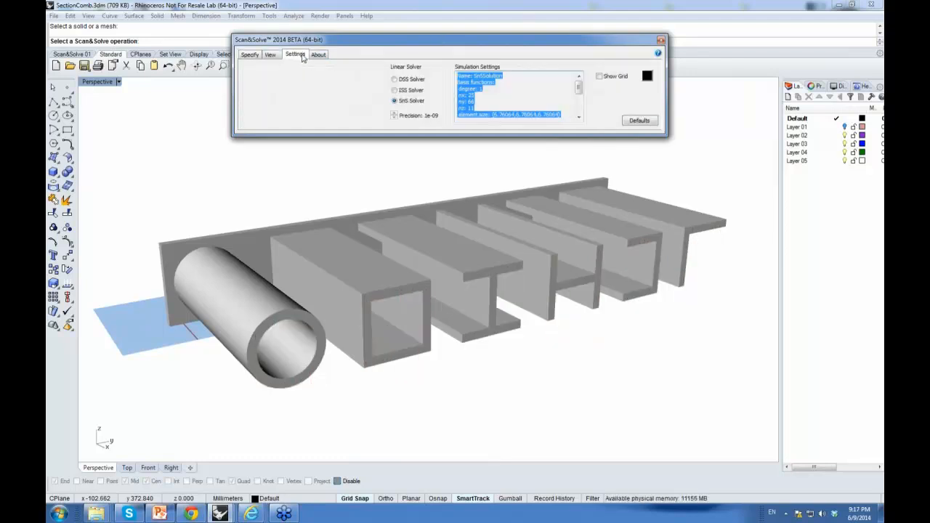
click(599, 76)
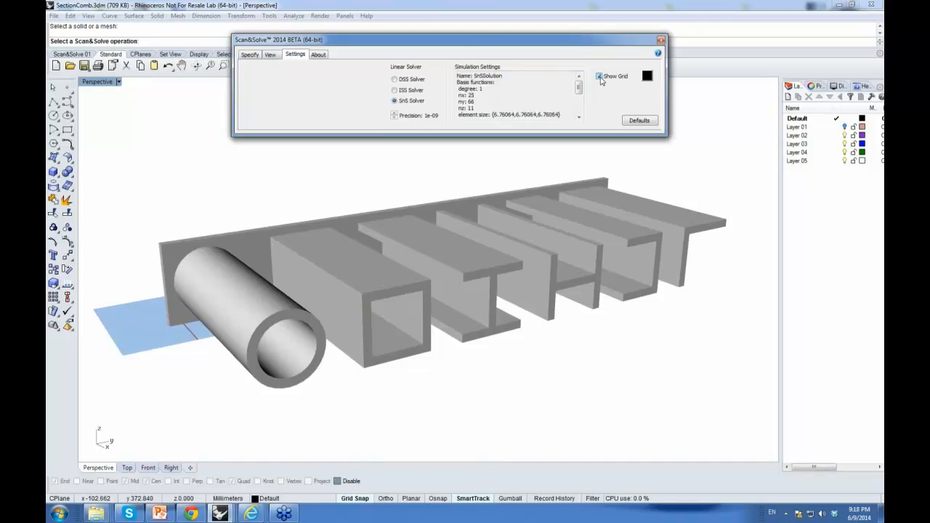
click(250, 55)
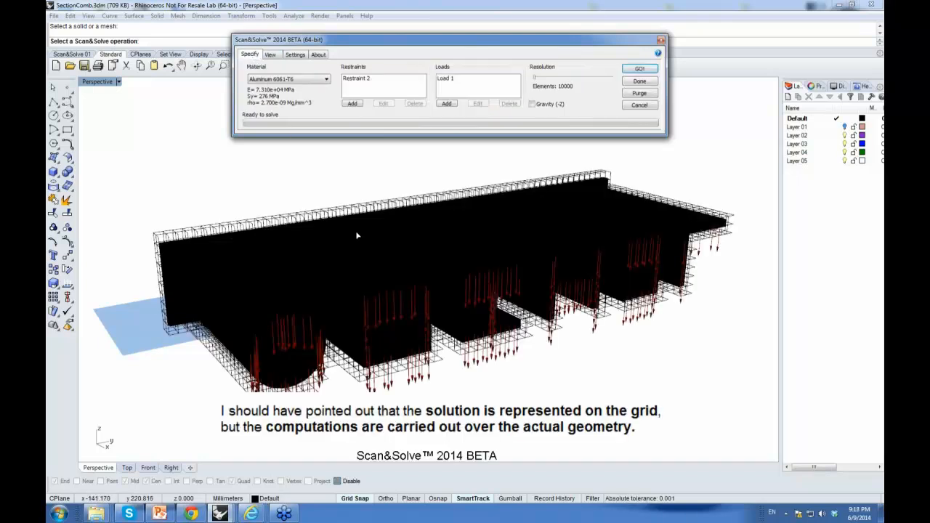
Step: Switch the viewport to Shaded display to see the grid around the profiles
click(118, 81)
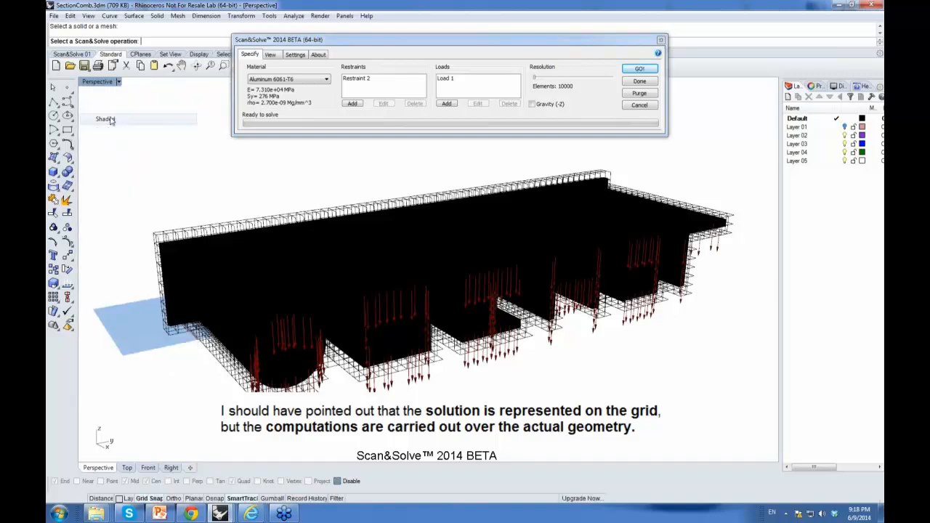
click(109, 105)
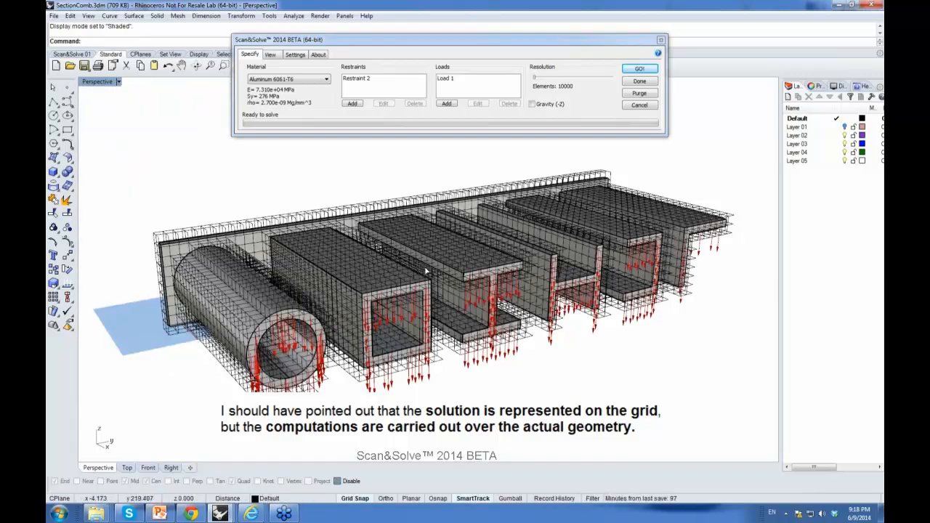
right_drag(425, 271, 391, 267)
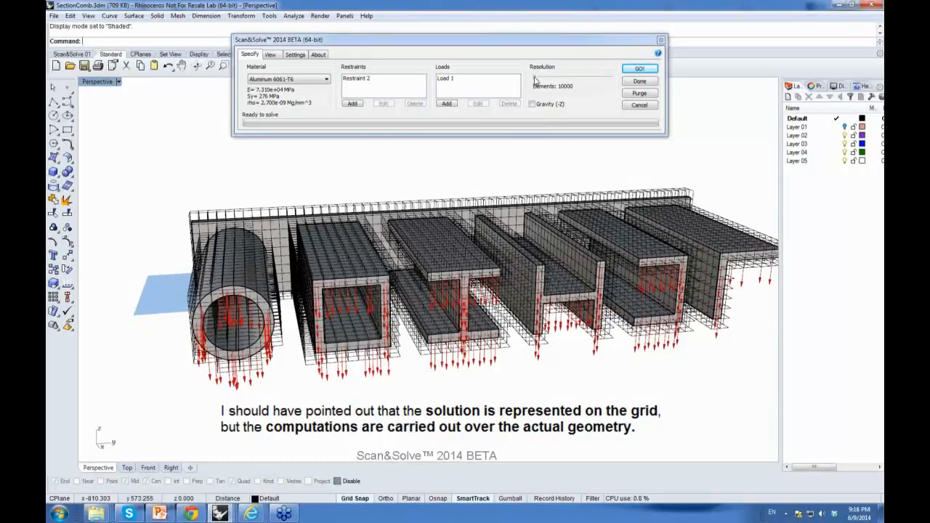
Step: Try changing the resolution and turn off Show Grid in the Scan&Solve settings
drag(535, 80, 614, 82)
drag(614, 81, 532, 85)
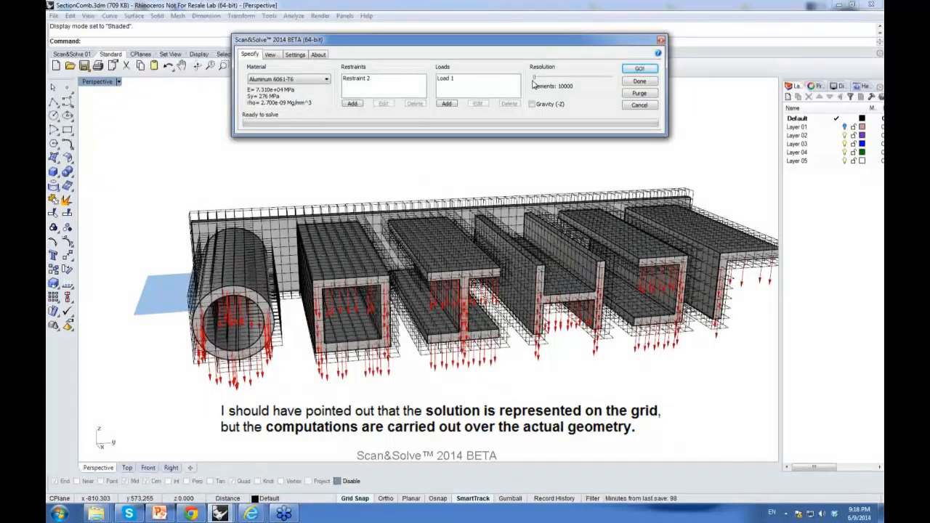
click(294, 56)
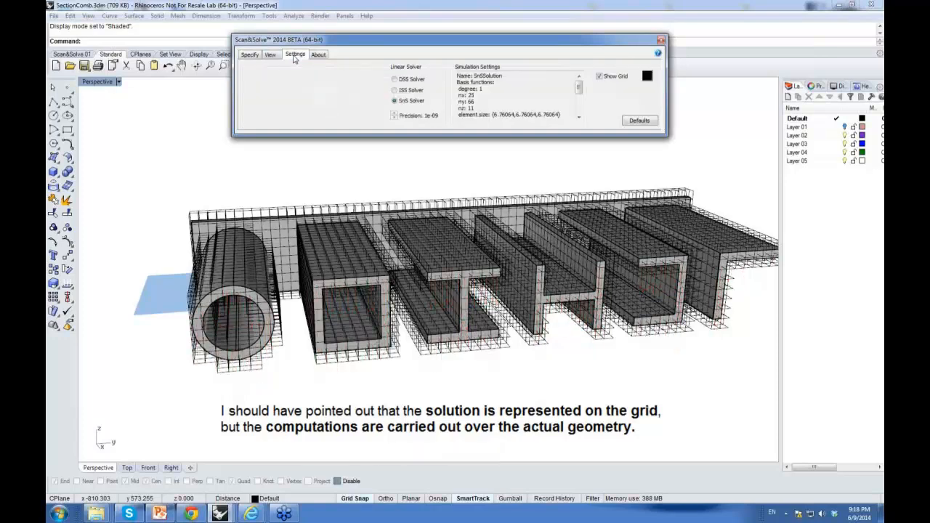
click(600, 76)
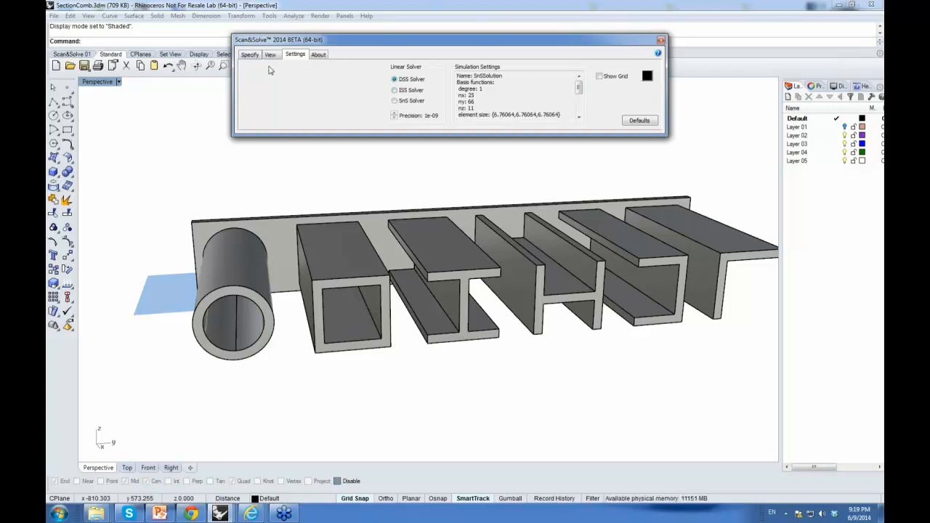
click(250, 55)
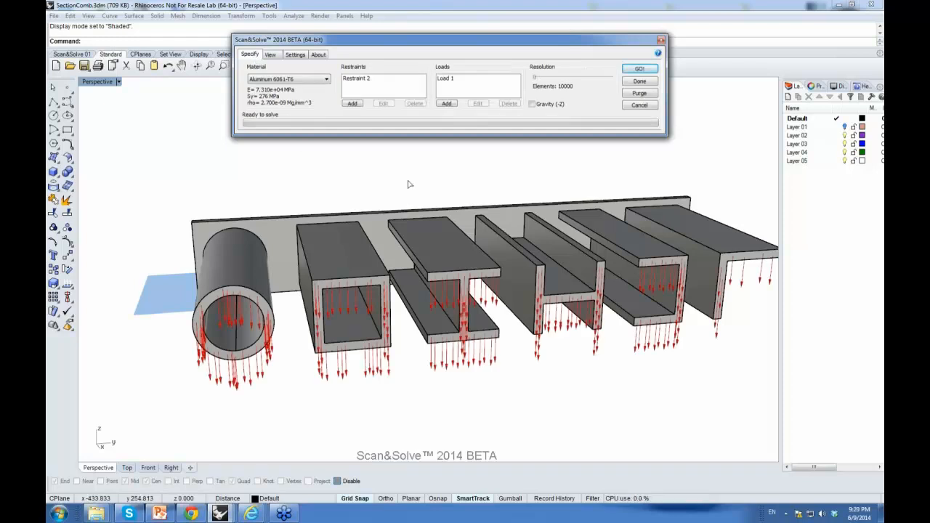
Step: Run the Scan&Solve analysis on the profiles and switch to viewing the results
drag(491, 49, 507, 66)
click(654, 85)
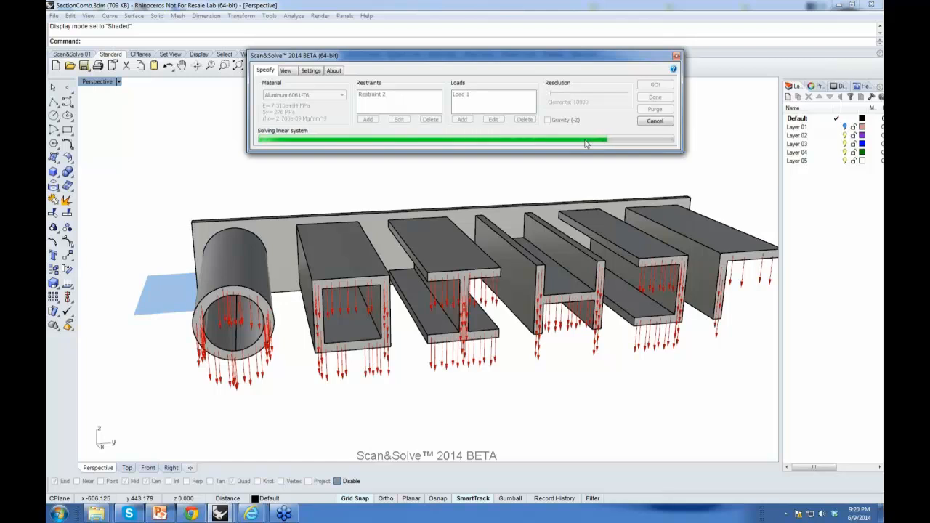
right_drag(324, 259, 318, 153)
click(285, 71)
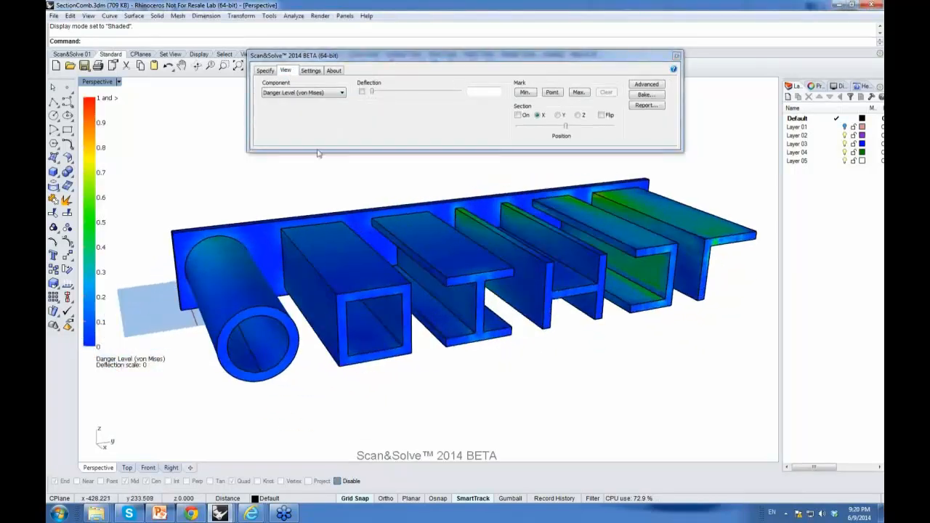
Step: Start editing Restraint 2's geometry and select the back plate's end face
click(266, 70)
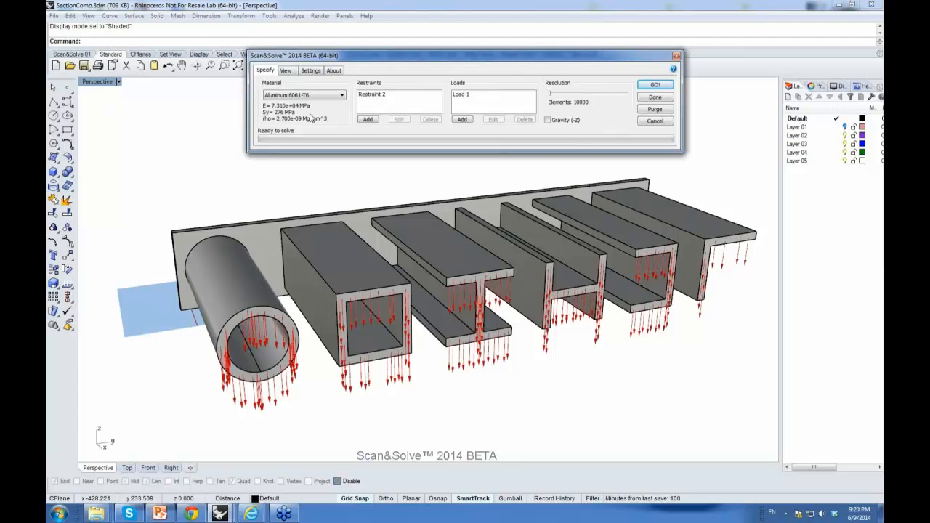
right_drag(361, 182, 561, 187)
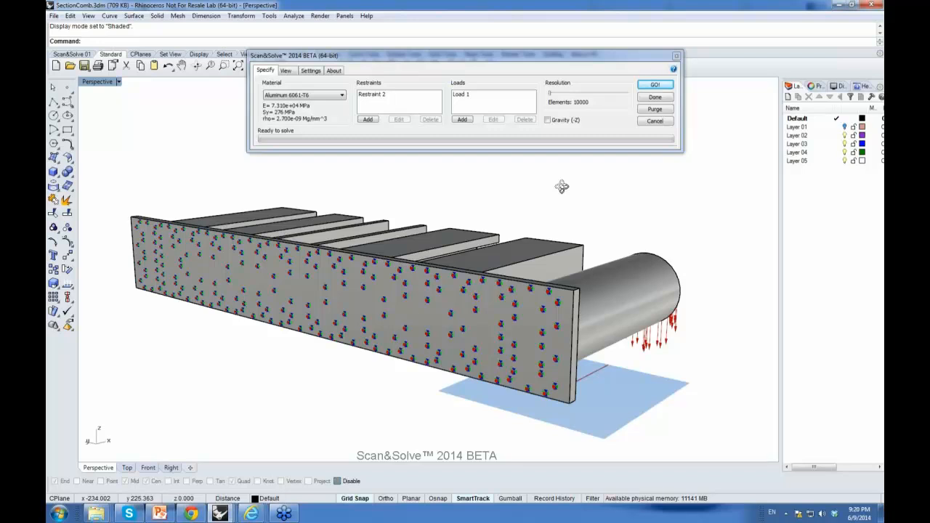
click(379, 98)
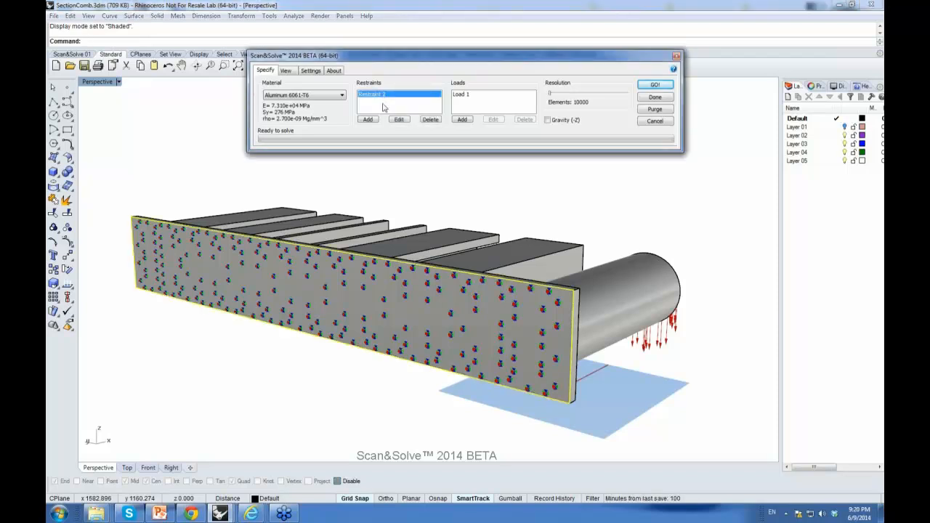
click(398, 119)
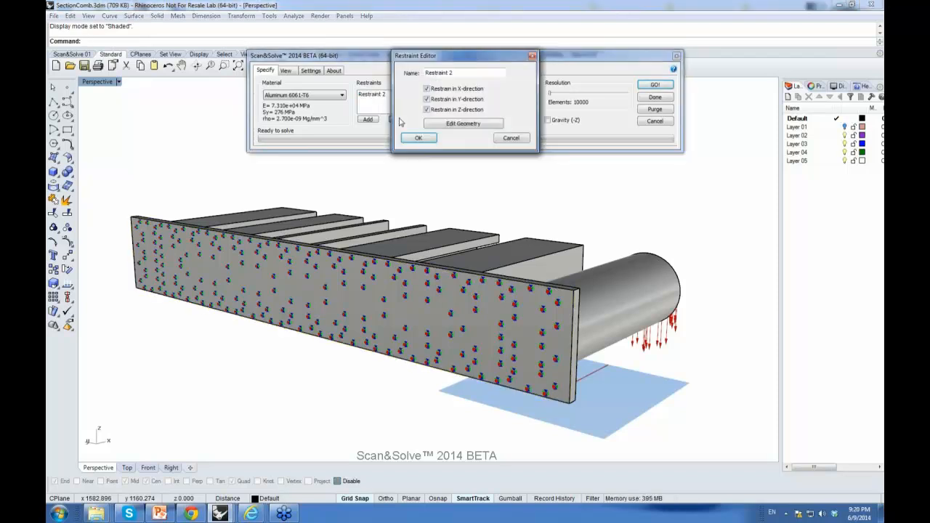
click(462, 124)
right_drag(378, 255, 407, 254)
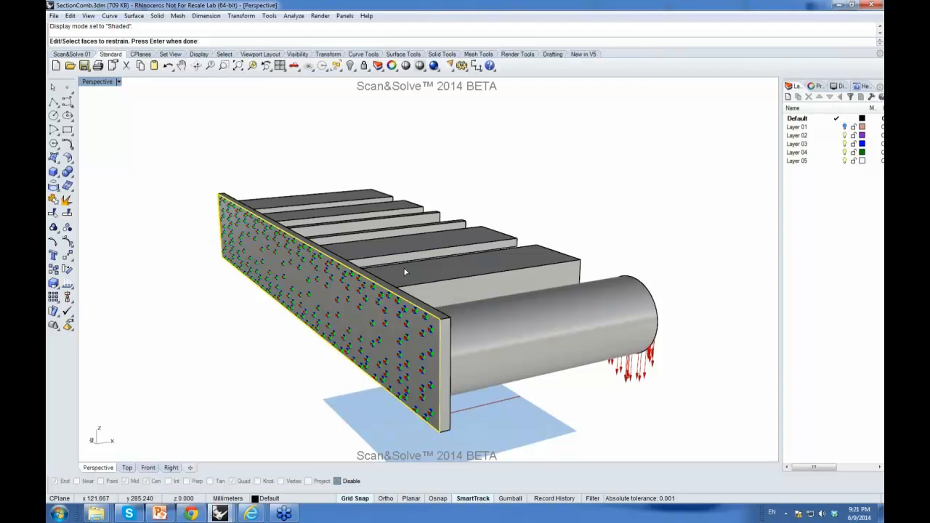
click(423, 311)
click(446, 341)
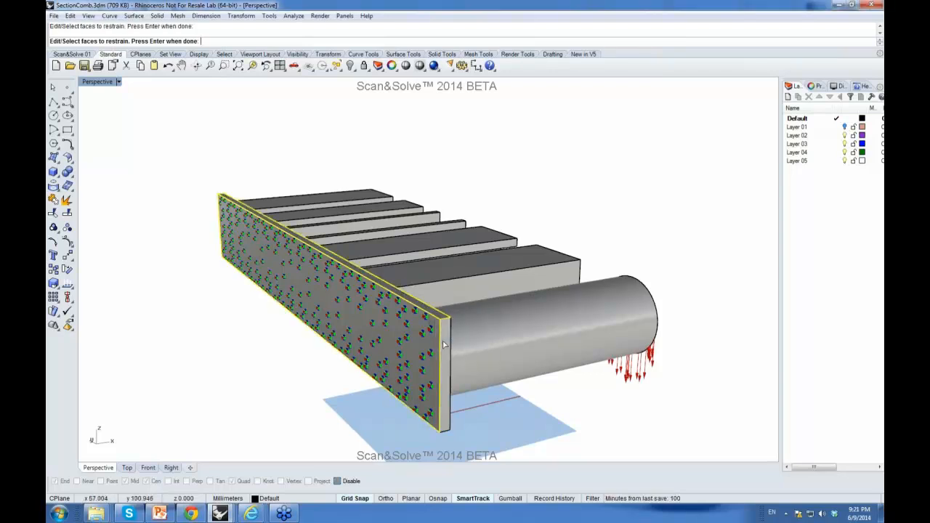
click(443, 354)
click(448, 359)
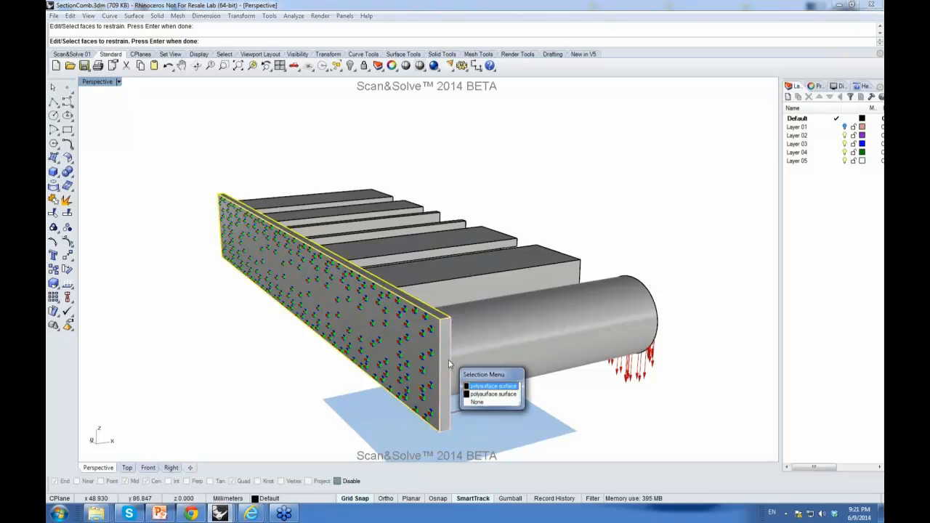
click(469, 390)
Step: Select the back plate's long edge face for the restraint and confirm the restraint edit
right_drag(423, 399, 386, 232)
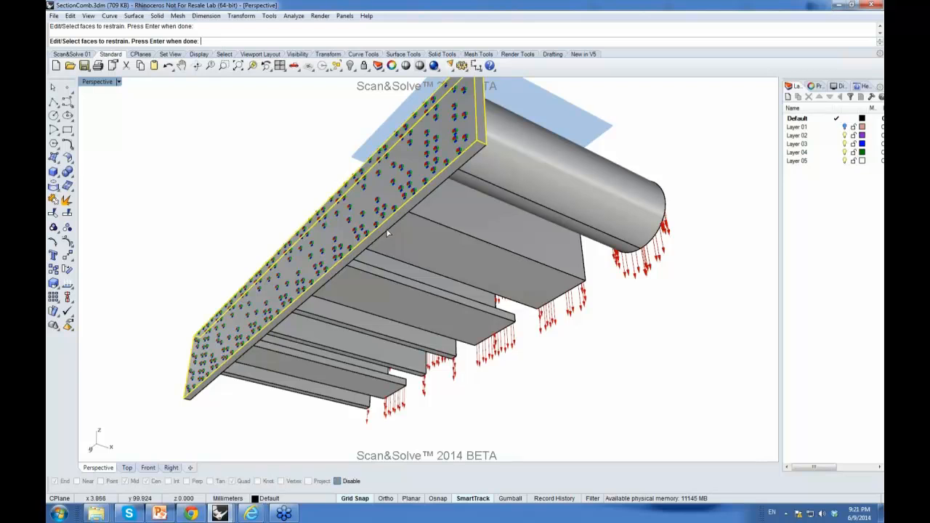
click(388, 232)
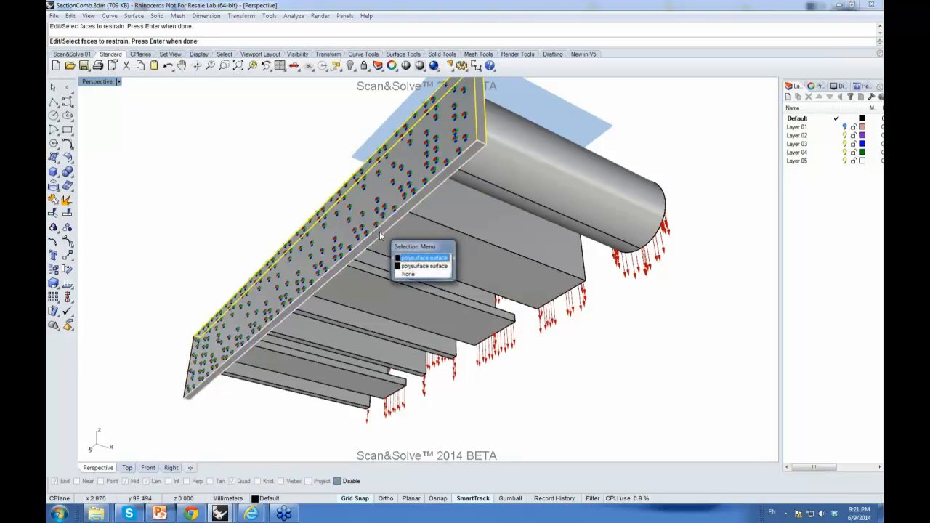
click(406, 268)
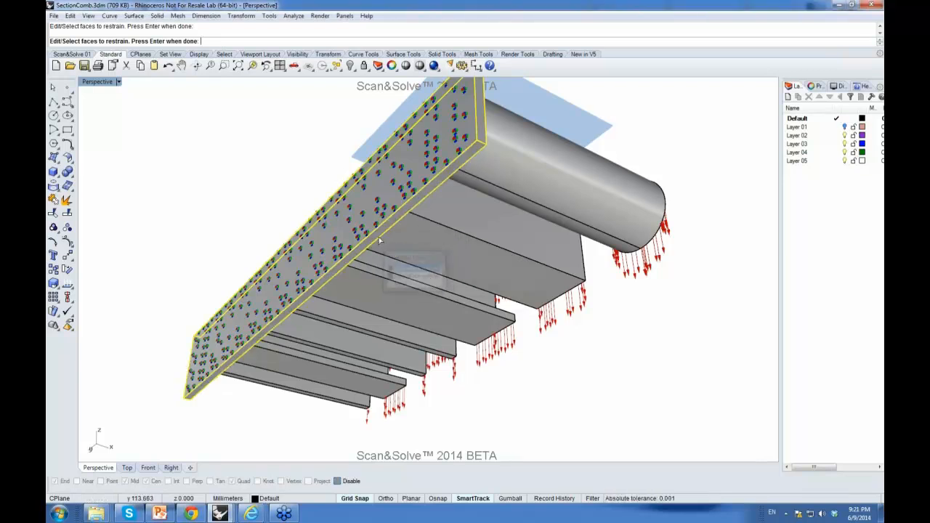
right_drag(228, 269, 399, 231)
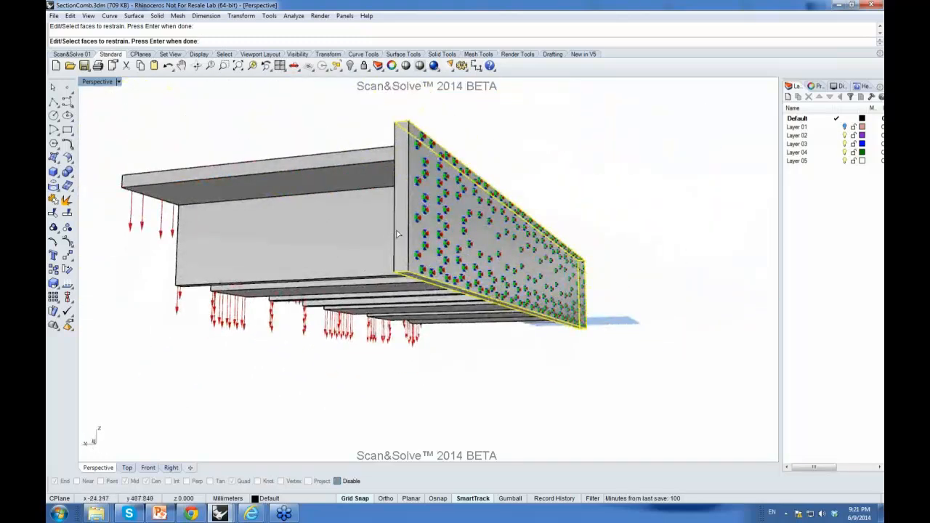
key(Return)
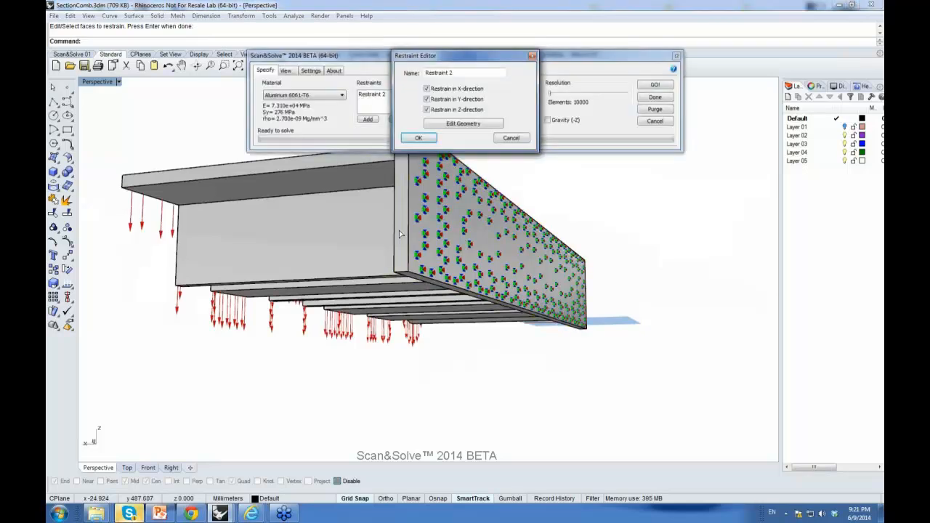
click(429, 138)
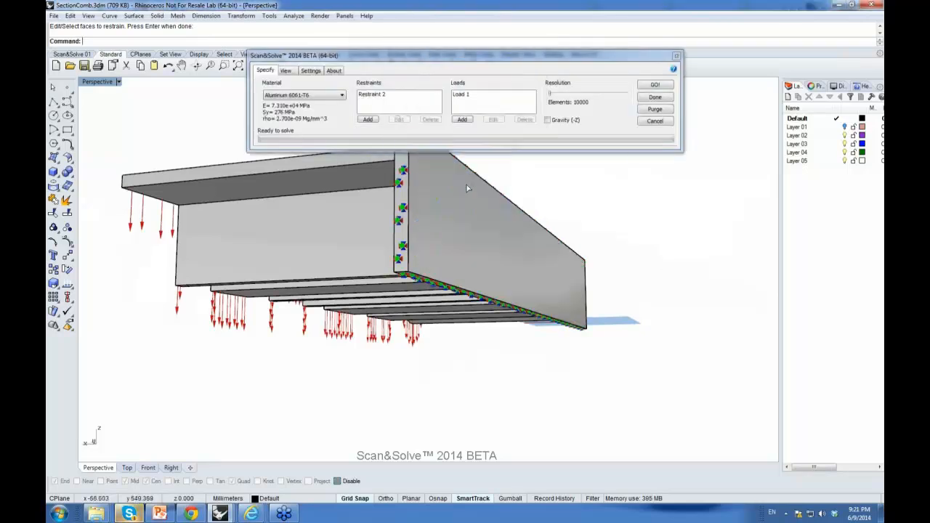
Step: Edit Load 1's faces, removing the end faces of the square tube and channel profiles
right_drag(540, 231, 350, 271)
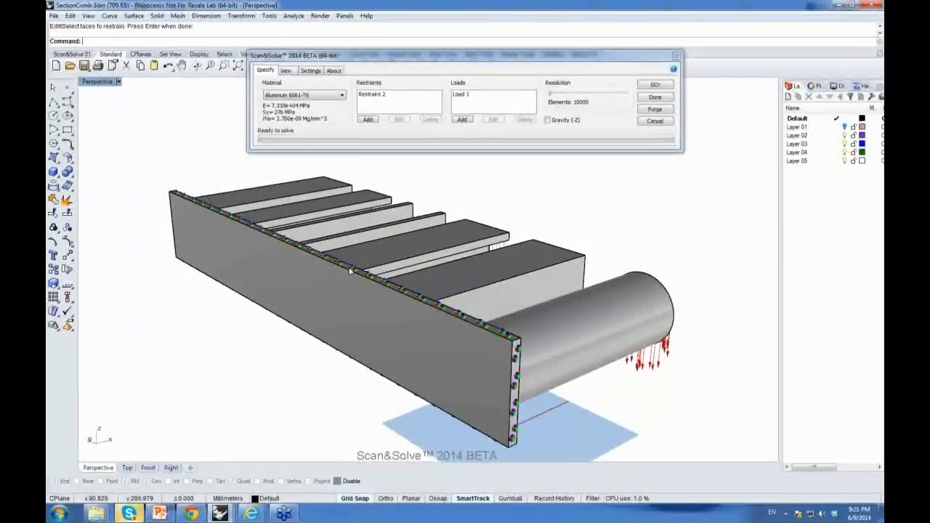
right_drag(361, 291, 359, 287)
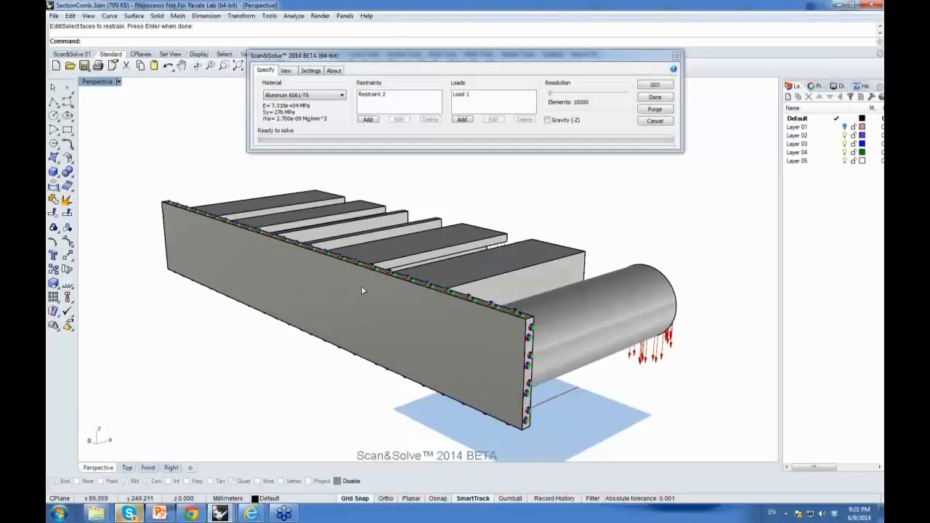
click(372, 95)
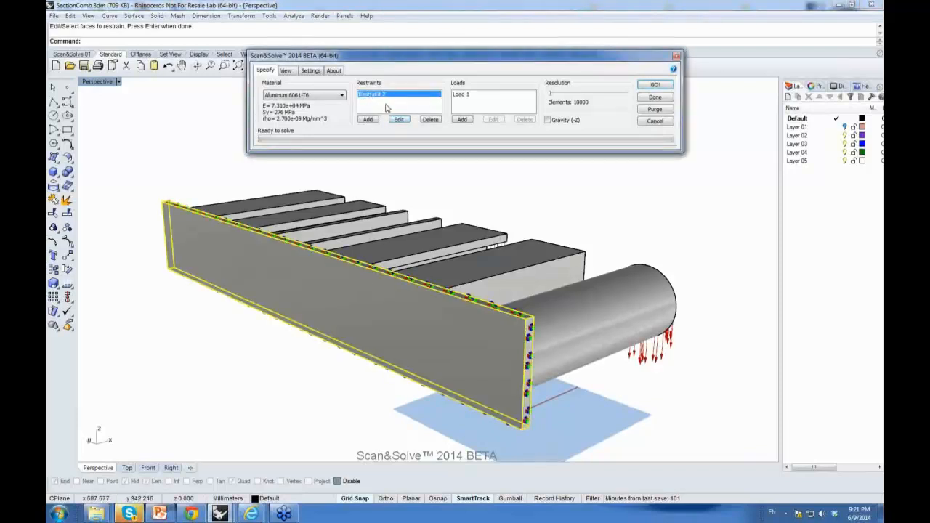
click(464, 95)
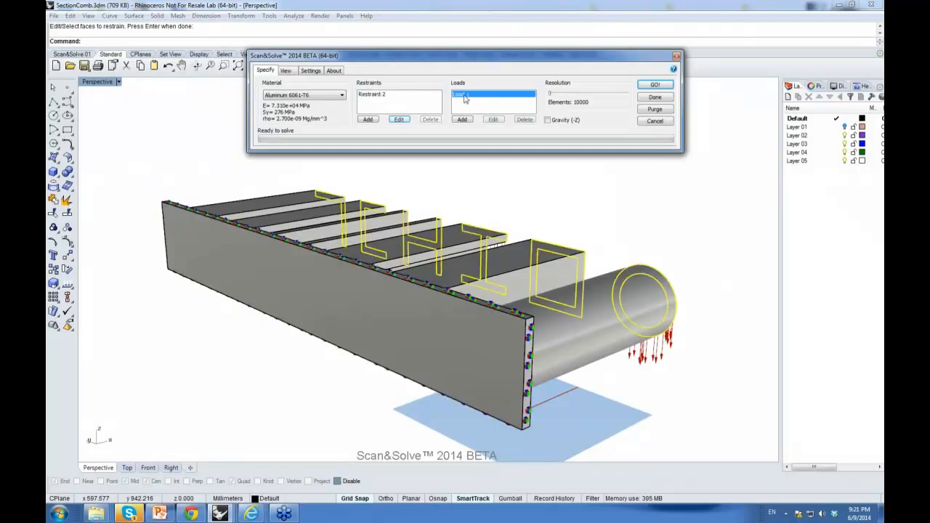
click(493, 120)
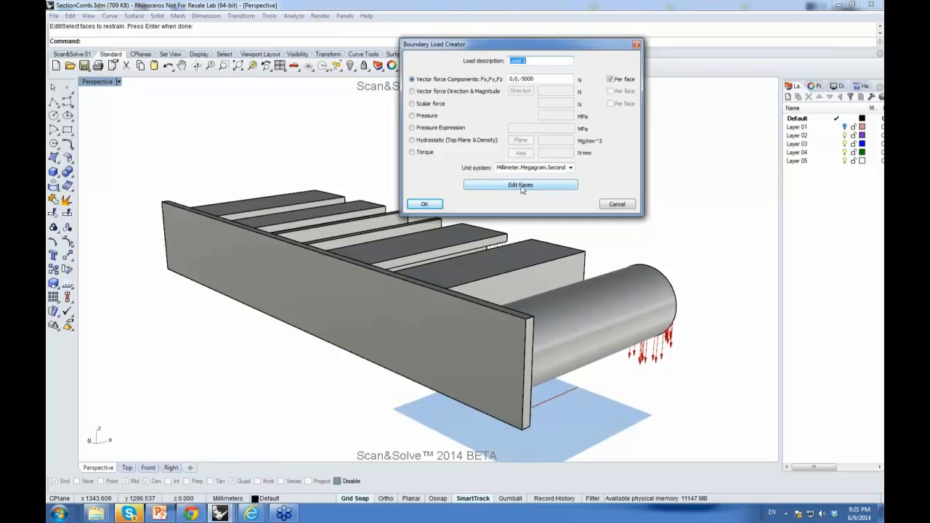
click(521, 188)
right_drag(525, 188, 518, 320)
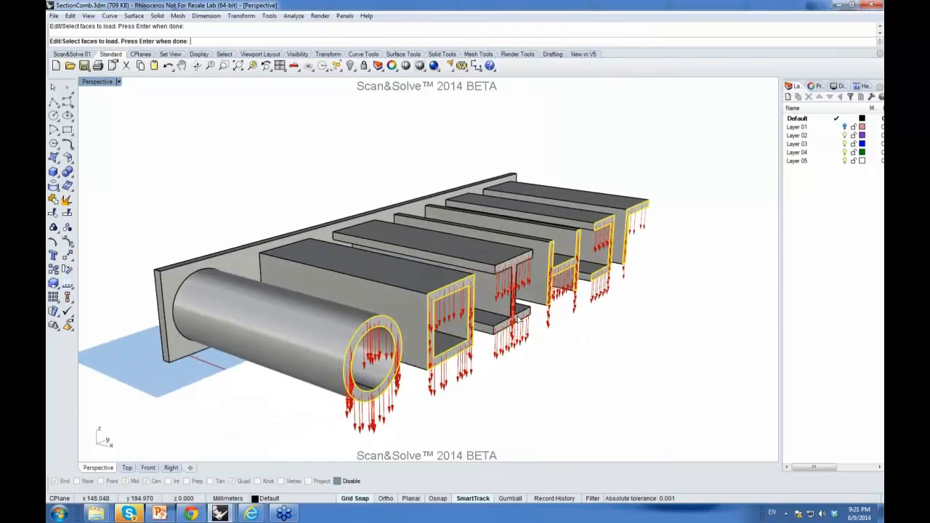
ctrl+click(612, 253)
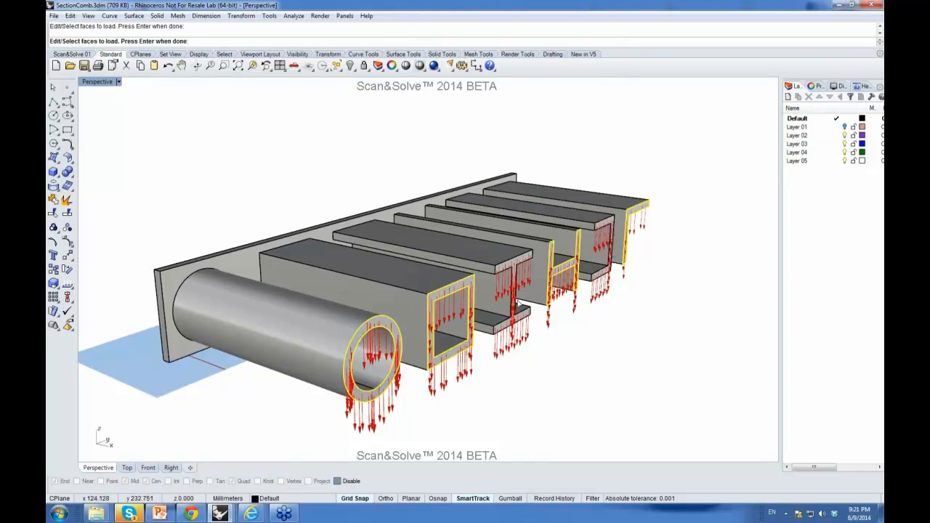
ctrl+click(434, 353)
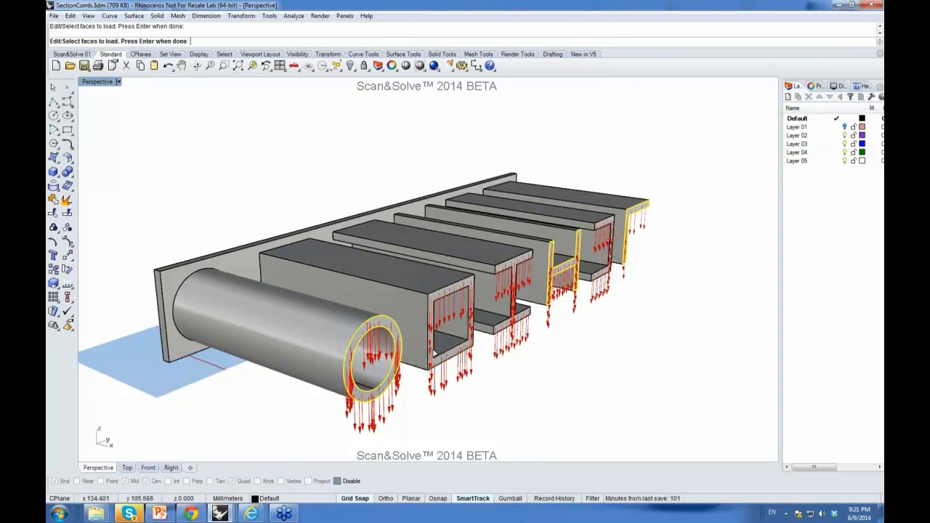
key(Return)
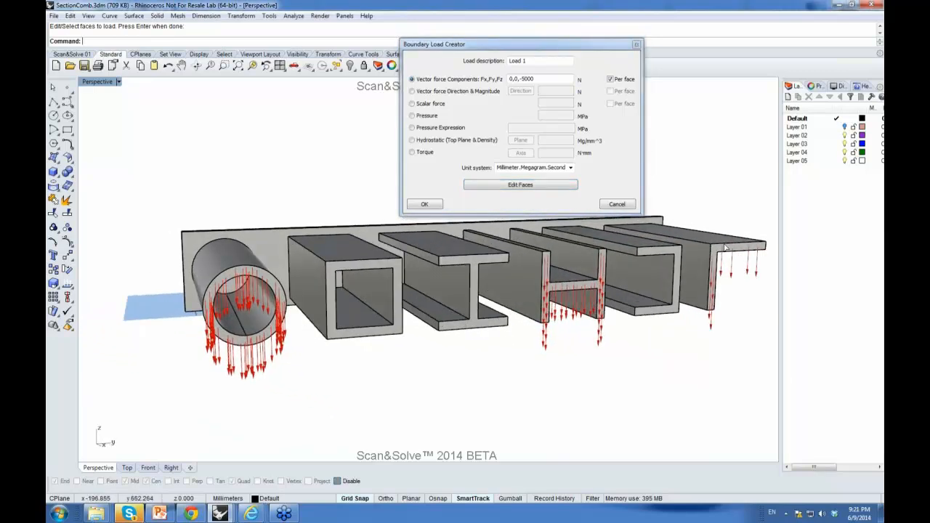
Step: Add the I-beam's top flange face to Load 1 and confirm the load edit
click(520, 187)
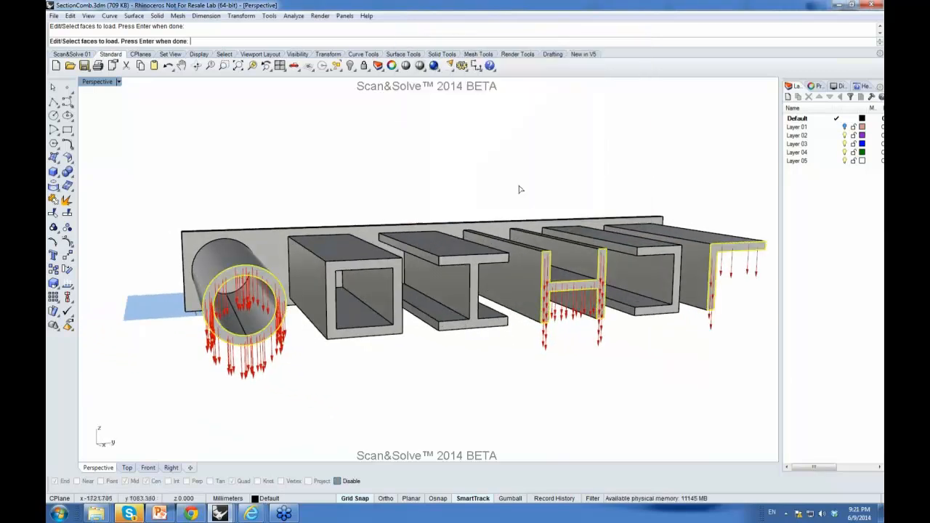
click(472, 266)
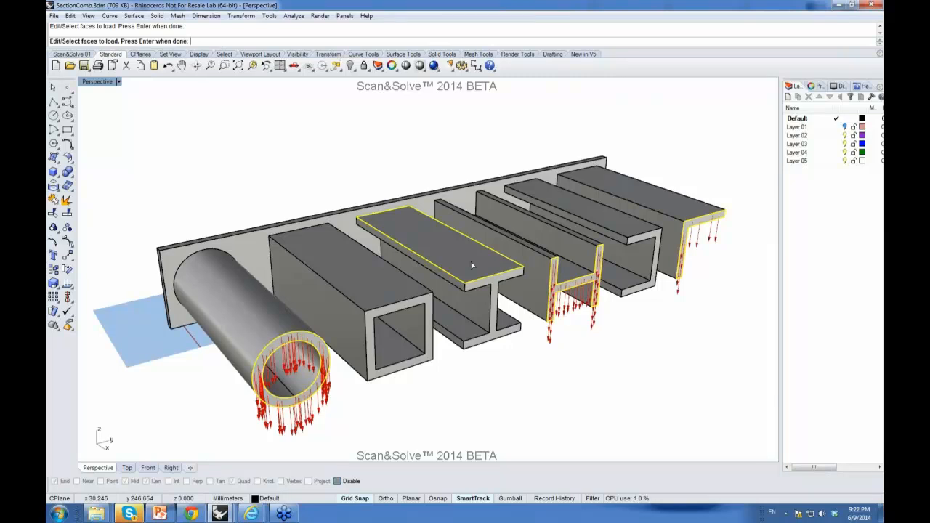
key(Return)
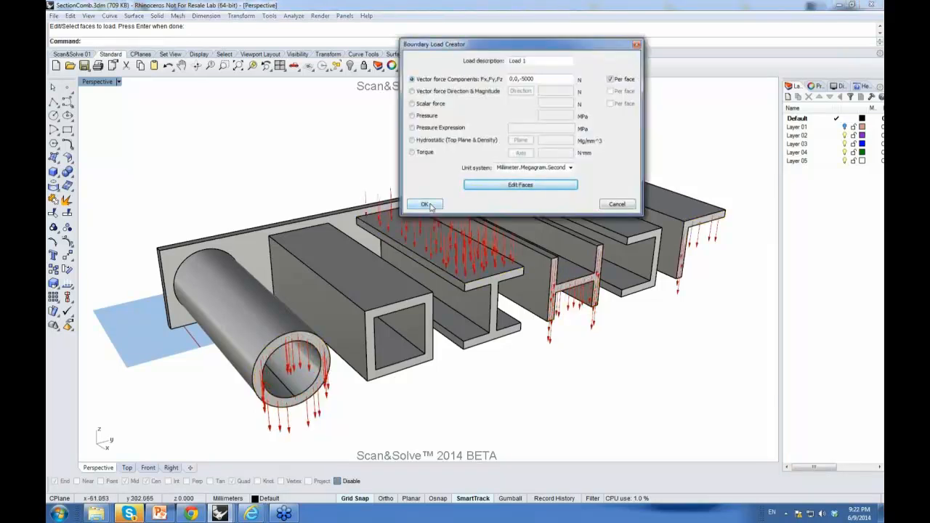
click(427, 205)
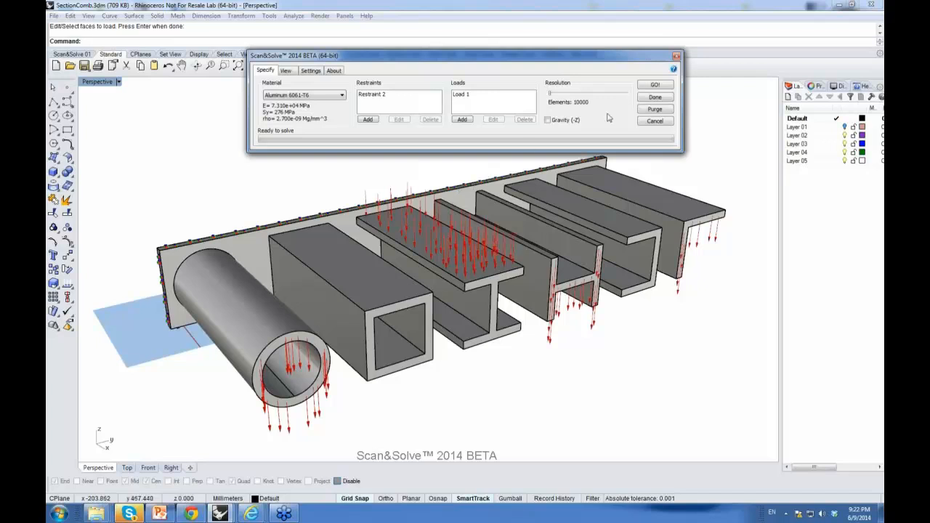
Step: Re-run the solve with the edited restraint and load and view the danger level results
click(648, 85)
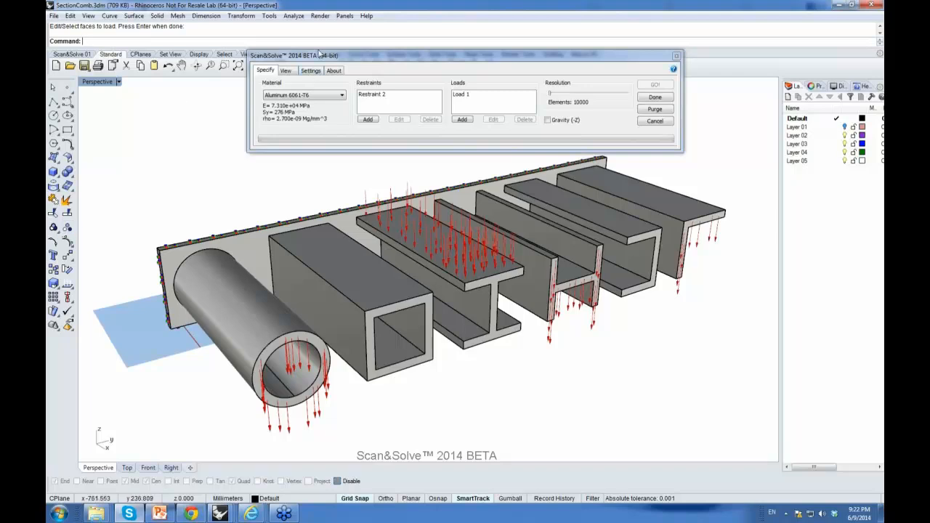
click(291, 71)
right_drag(442, 293, 412, 204)
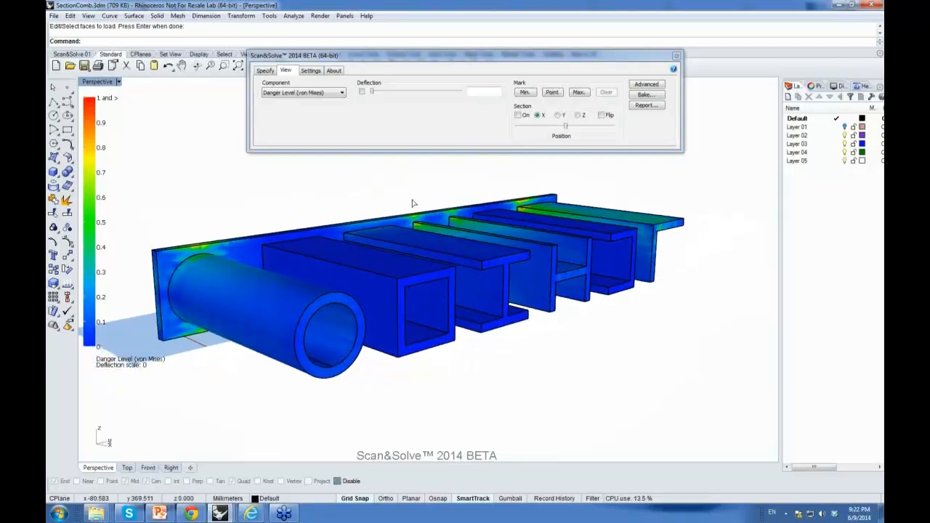
Step: Open the advanced view settings and display the Principal Tension/Compression component
click(646, 85)
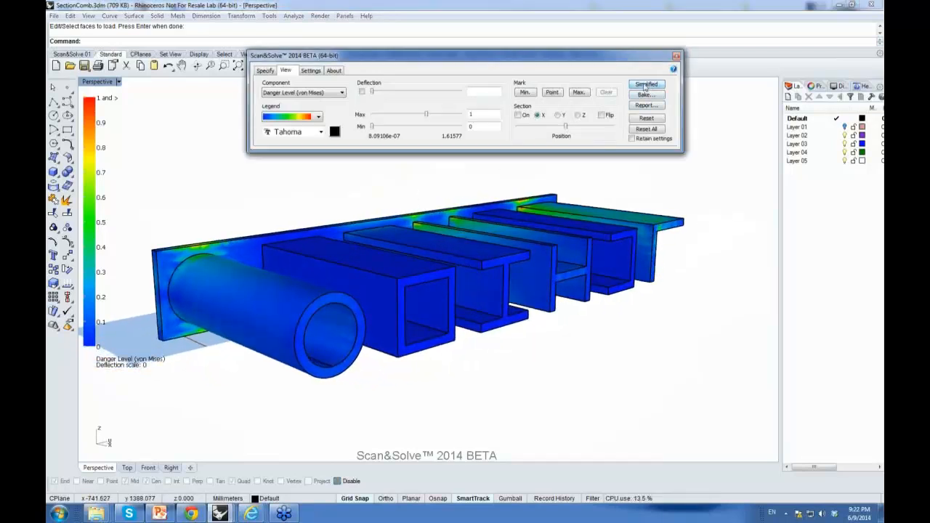
click(343, 96)
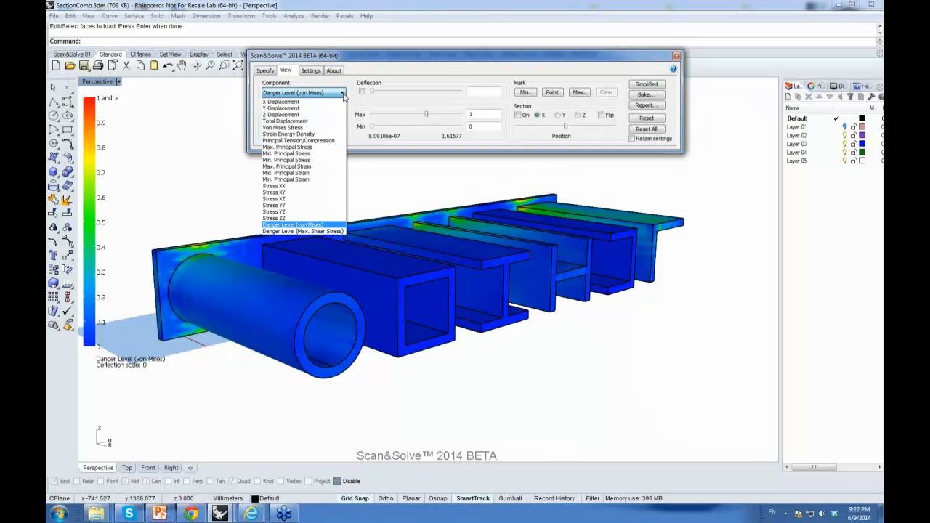
click(306, 141)
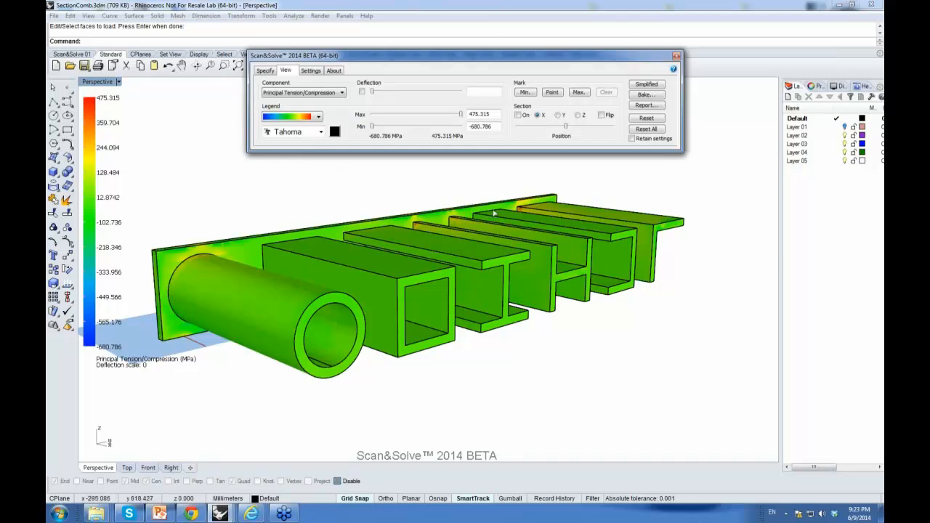
right_drag(608, 233, 438, 232)
scroll(329, 220, down, 4)
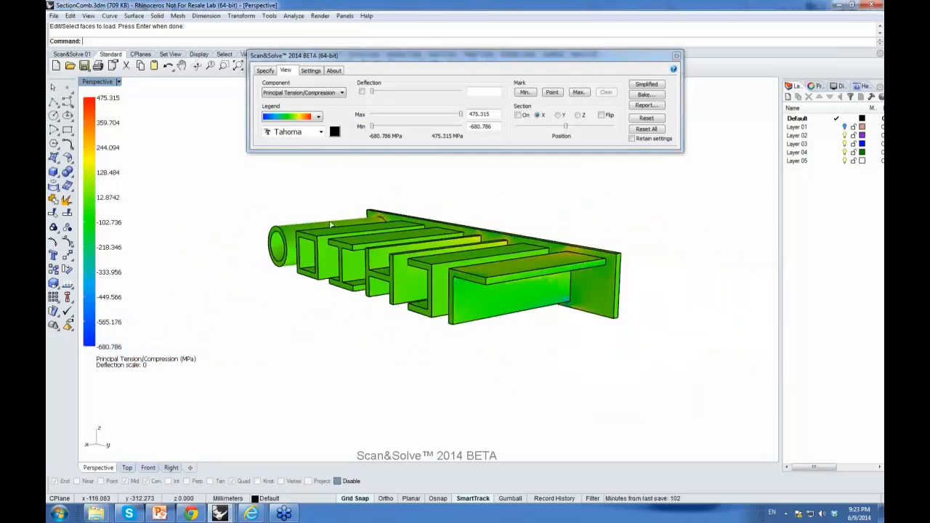
scroll(421, 233, up, 2)
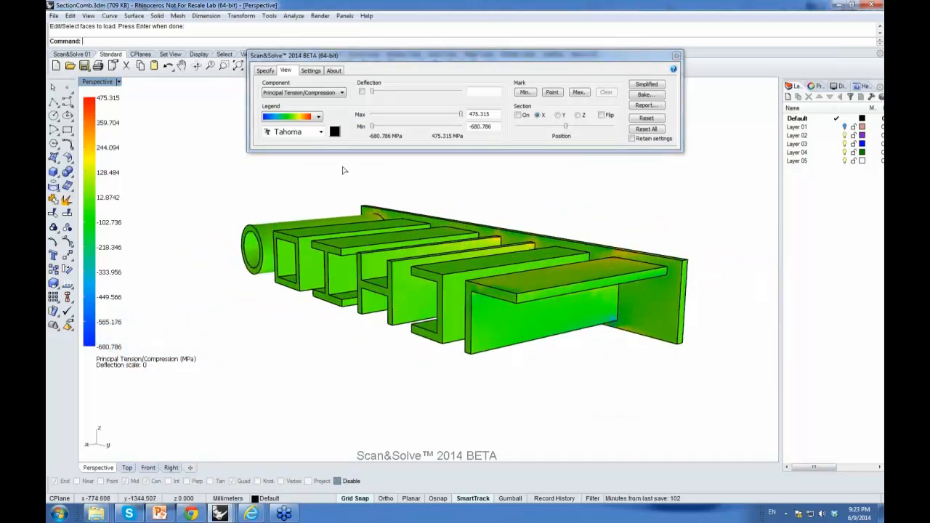
Step: Switch the result legend to a stepped, banded colour scheme
click(318, 118)
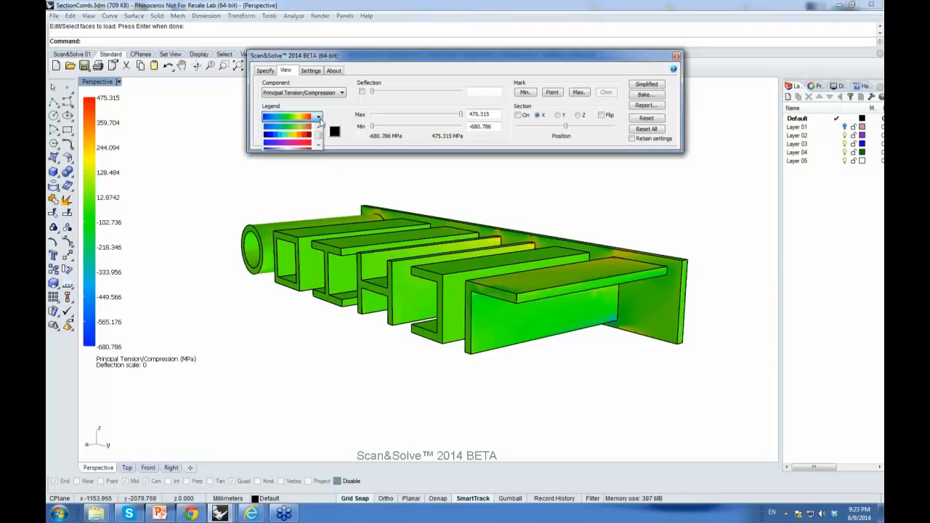
click(294, 135)
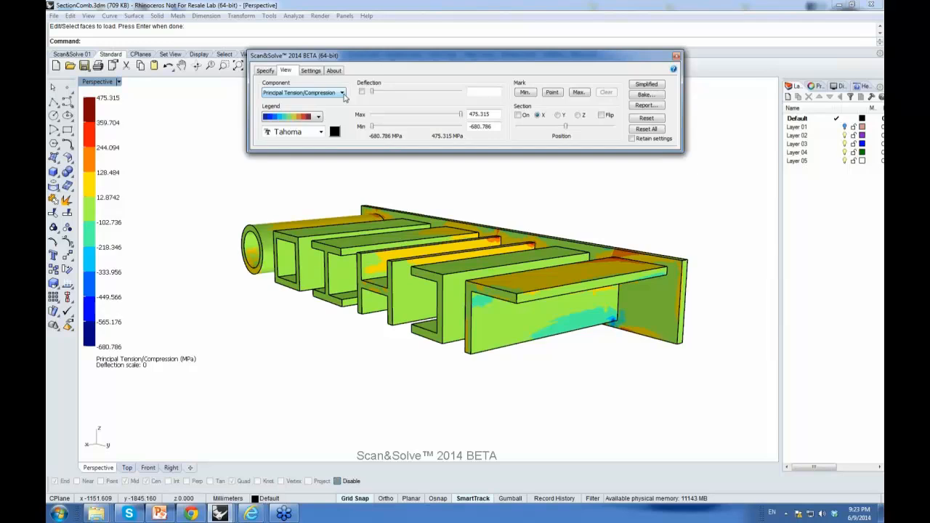
right_drag(365, 170, 380, 202)
Step: Set the legend range to a maximum of 200 and a minimum of -200
double_click(488, 114)
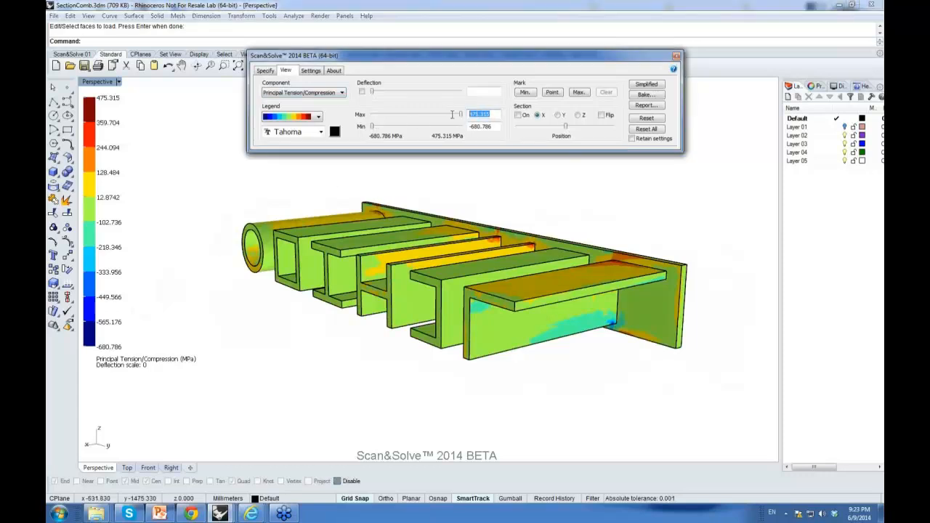
text(400)
key(BackSpace)
key(BackSpace)
text(20)
key(Return)
drag(498, 128, 461, 125)
text(200)
key(Return)
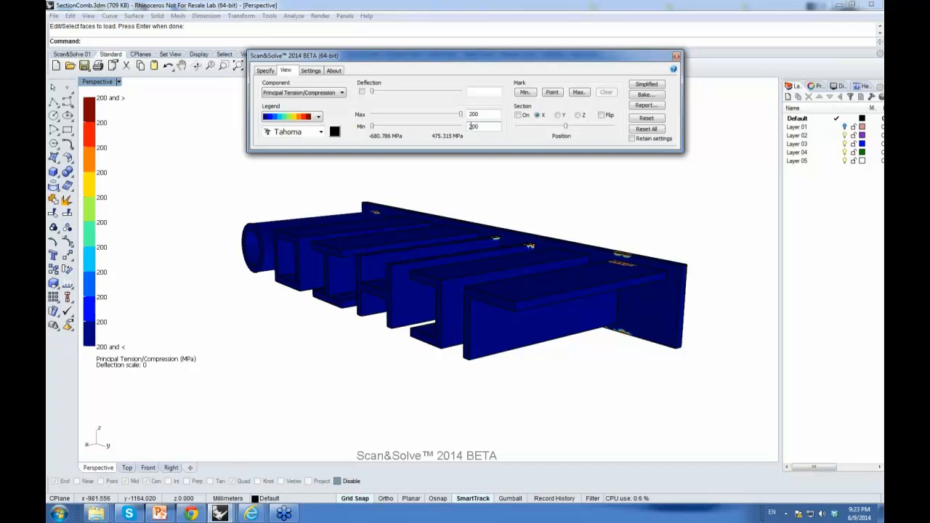
click(471, 126)
text(-)
key(Return)
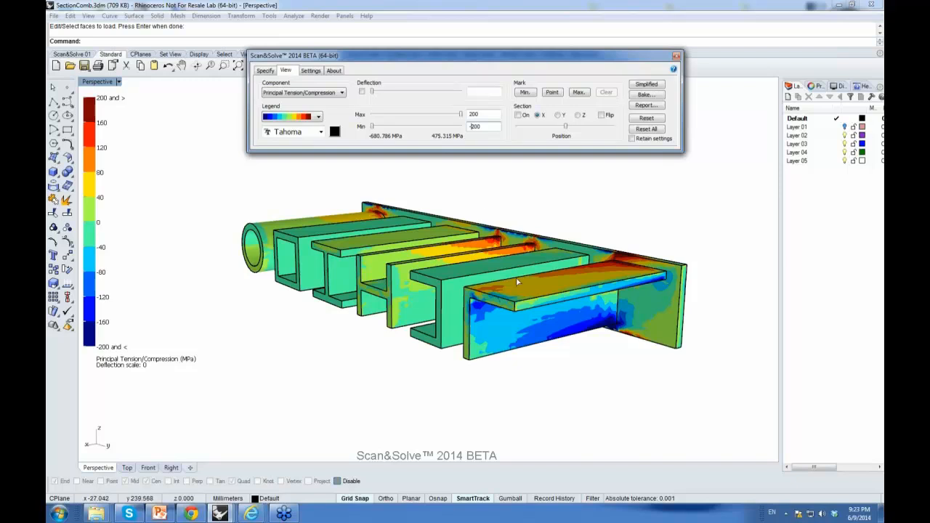
Step: Orbit around the profiles to examine the principal tension/compression distribution
right_drag(490, 250, 466, 236)
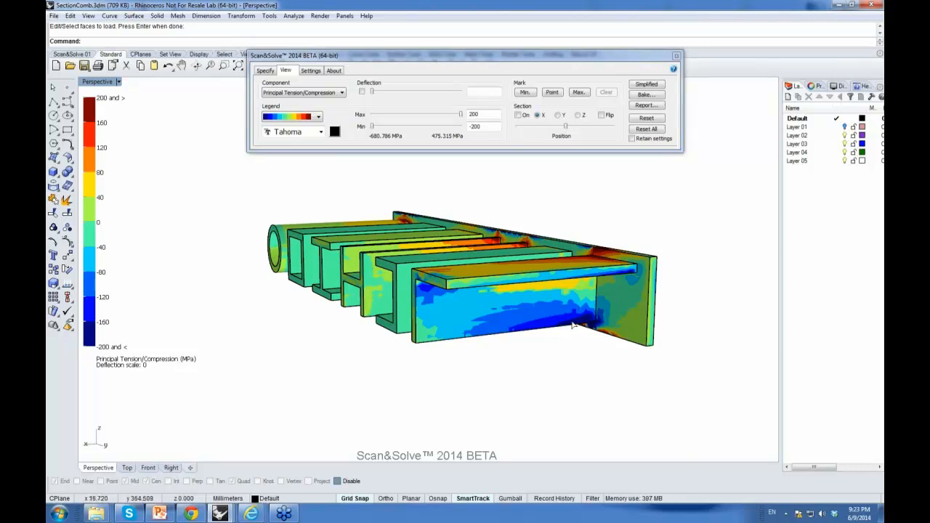
right_drag(553, 276, 611, 311)
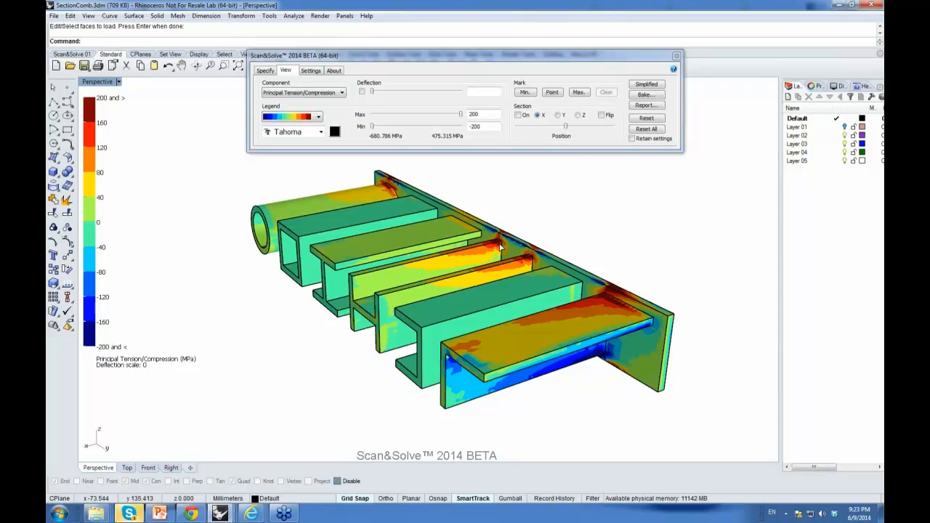
right_drag(504, 318, 615, 238)
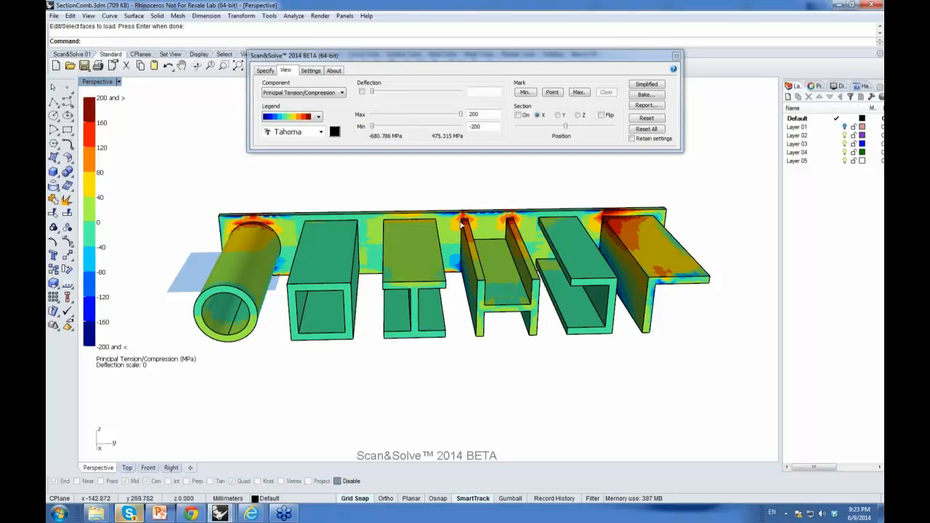
right_drag(579, 220, 479, 216)
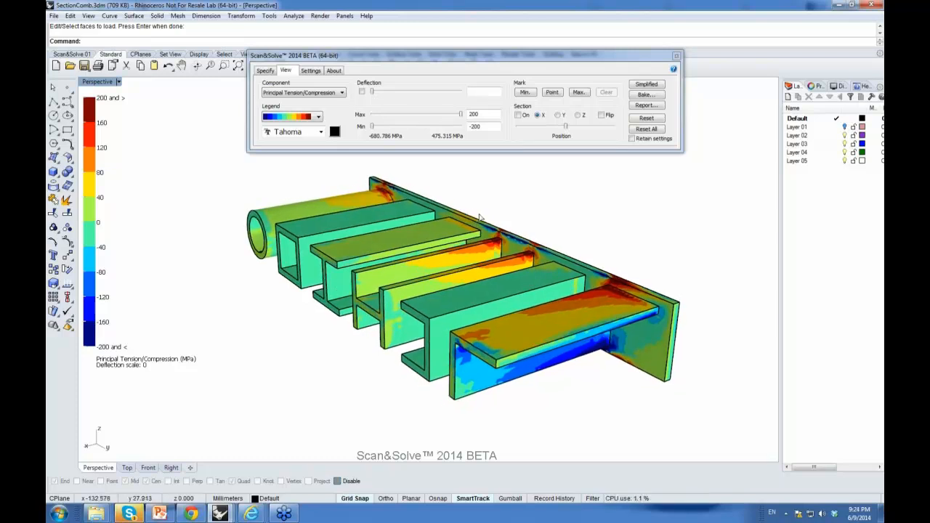
Step: Display the Strain Energy Density result component
click(341, 93)
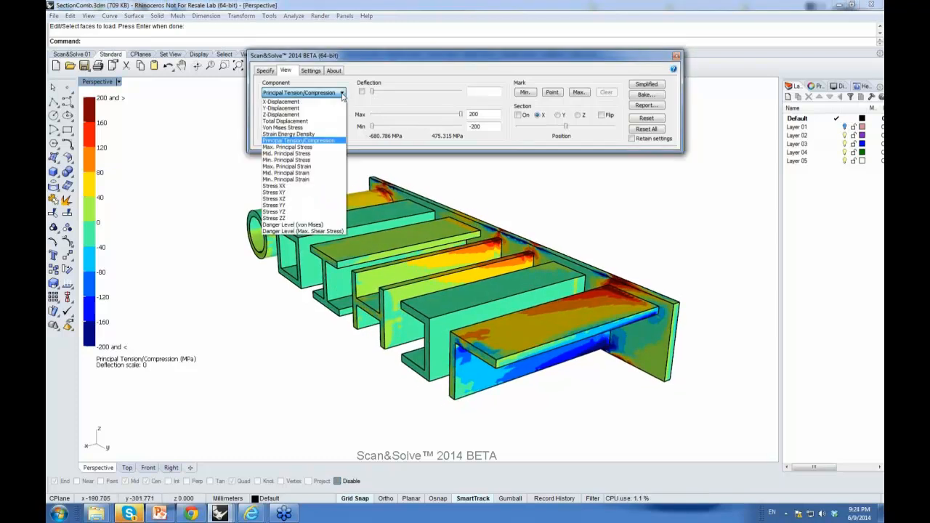
click(312, 134)
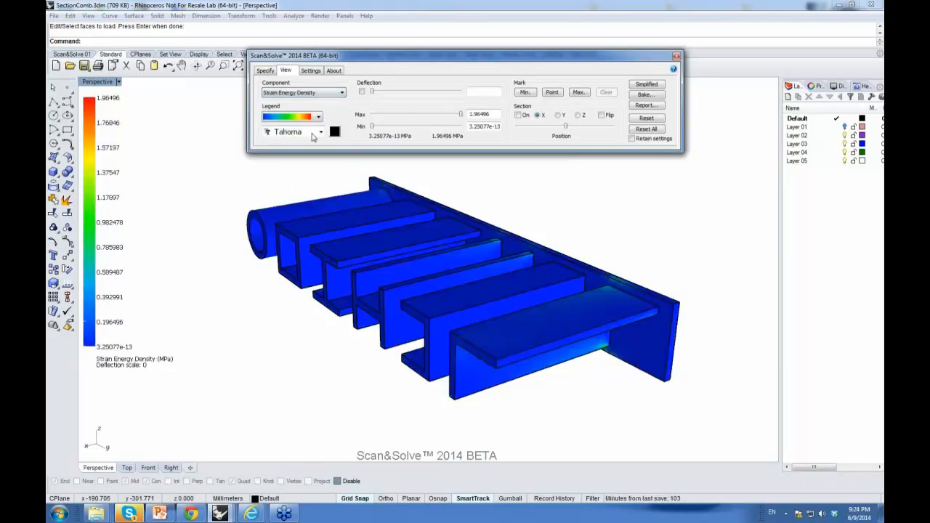
right_drag(441, 295, 410, 275)
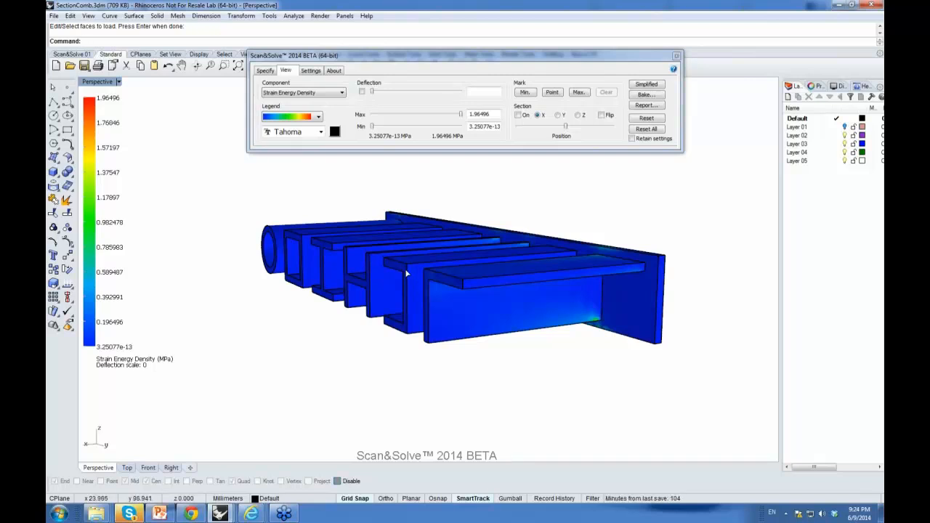
Step: Set the legend font to Verdana and its text colour to dark teal
drag(404, 61, 396, 38)
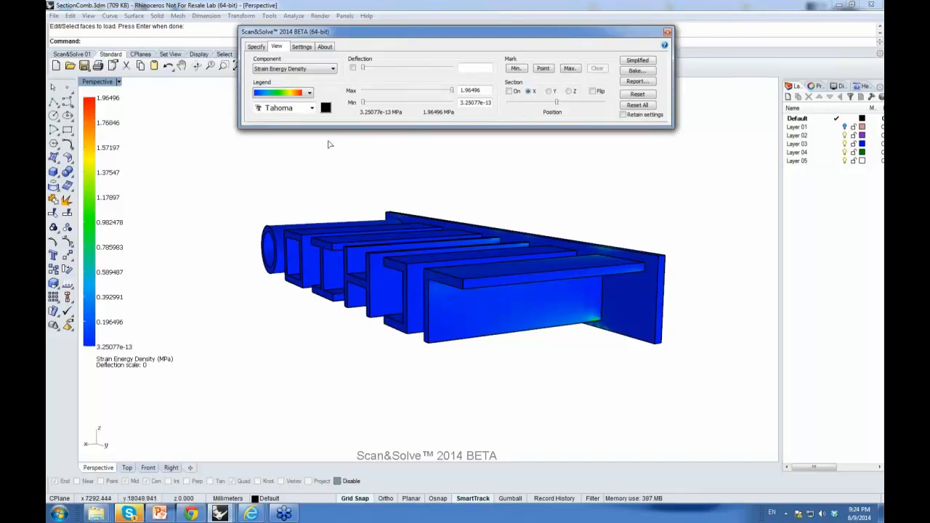
click(312, 108)
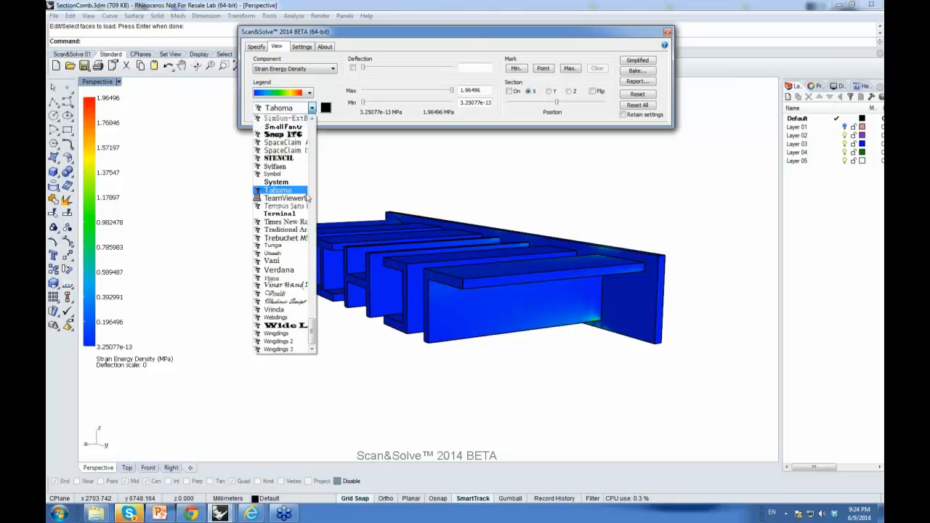
click(285, 271)
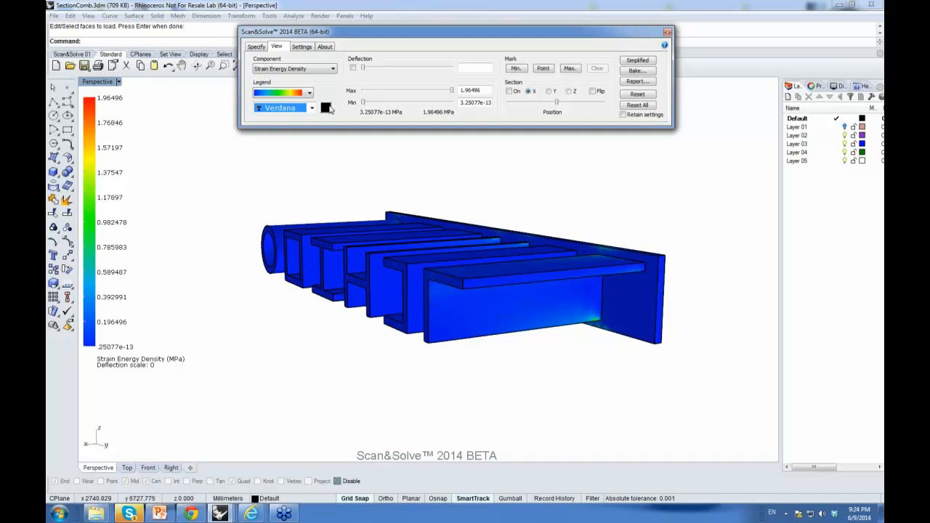
click(325, 107)
click(449, 51)
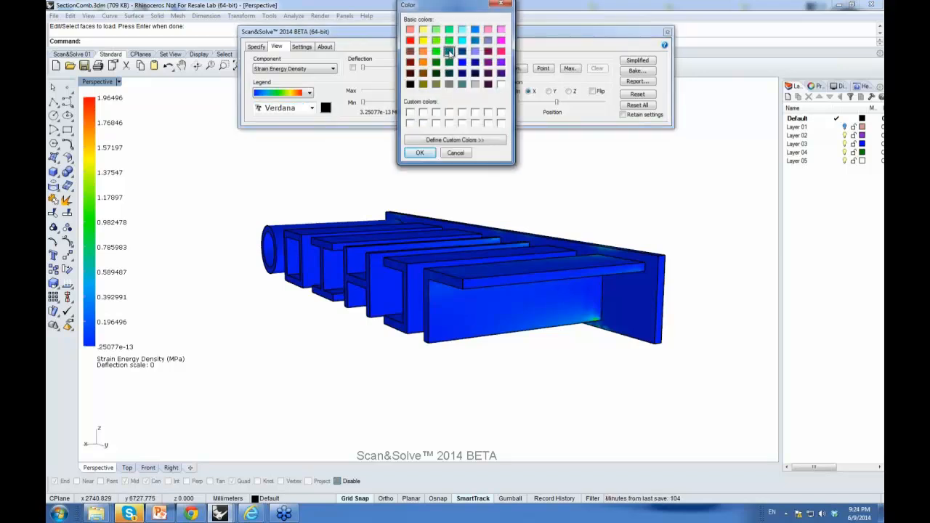
click(422, 153)
Step: Review the solver and simulation settings of the analysis
right_drag(240, 212, 377, 247)
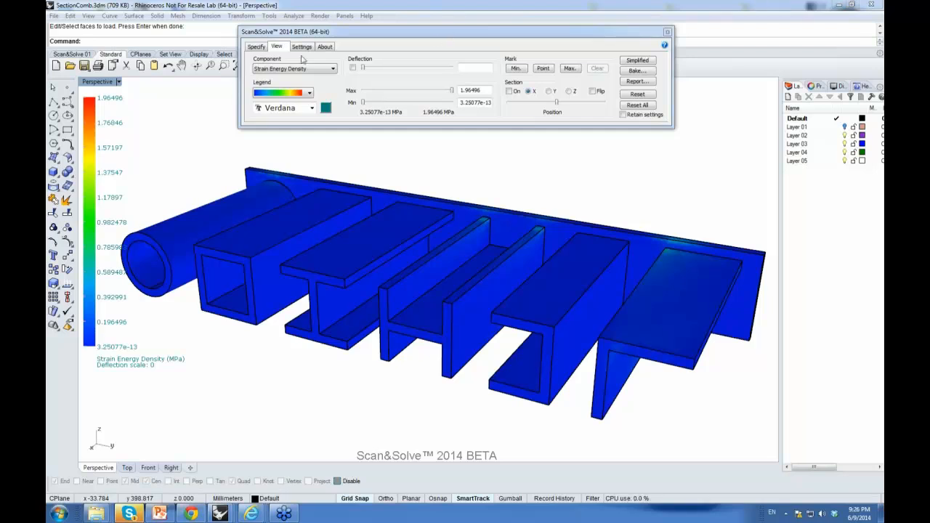
click(258, 47)
click(303, 47)
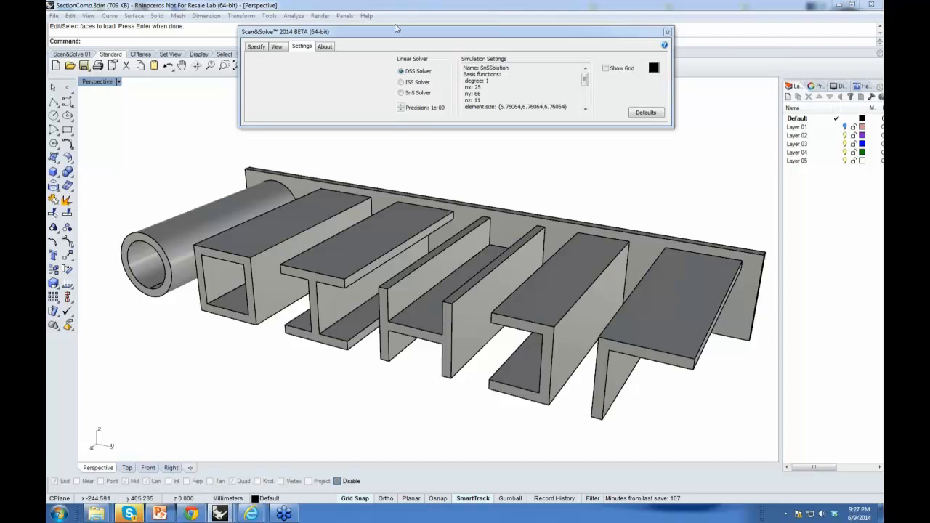
click(260, 47)
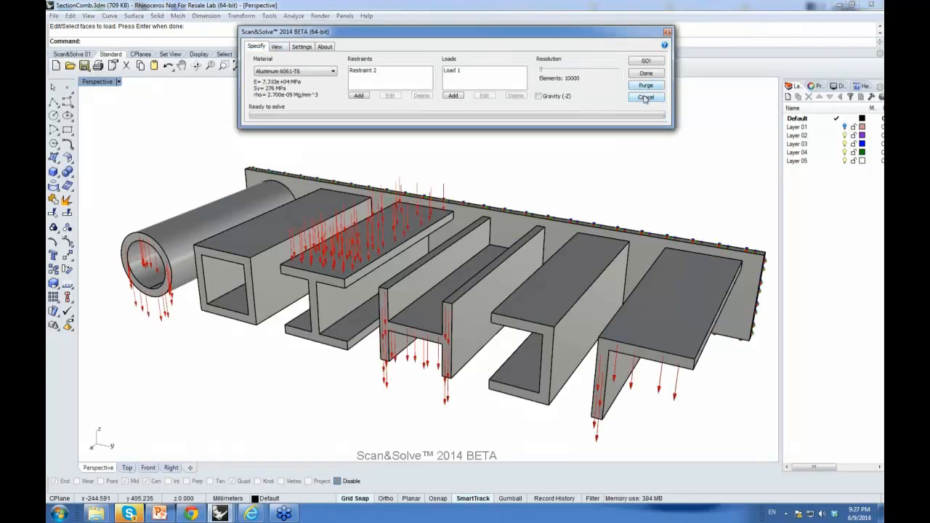
Step: Close the Scan&Solve dialog and switch to the Rhino window with propeller.3dm
click(644, 99)
click(466, 271)
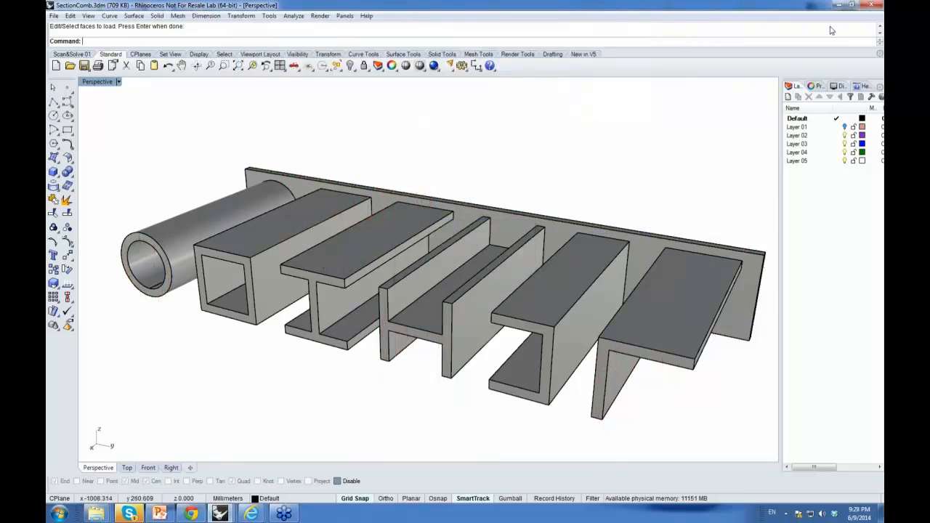
click(838, 5)
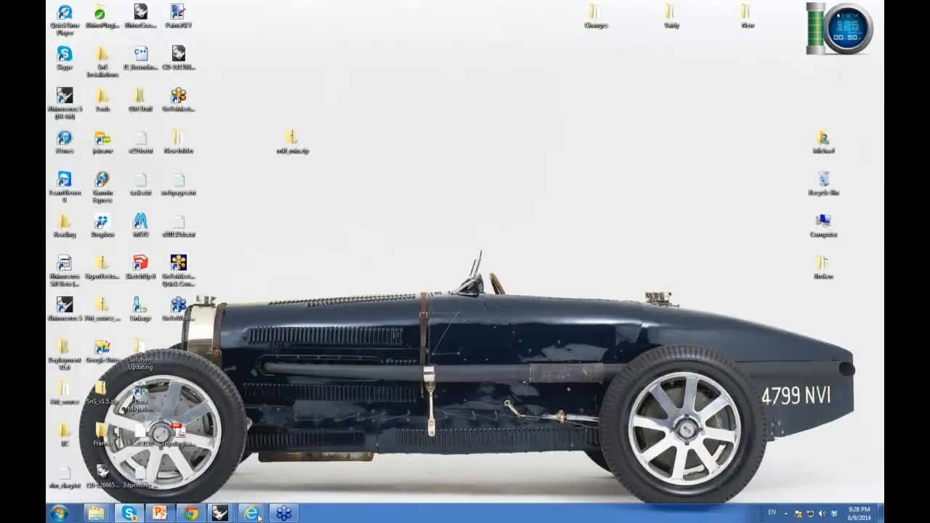
click(316, 476)
Step: Select the propeller mesh and inspect its object description with the What command
right_drag(420, 154, 407, 216)
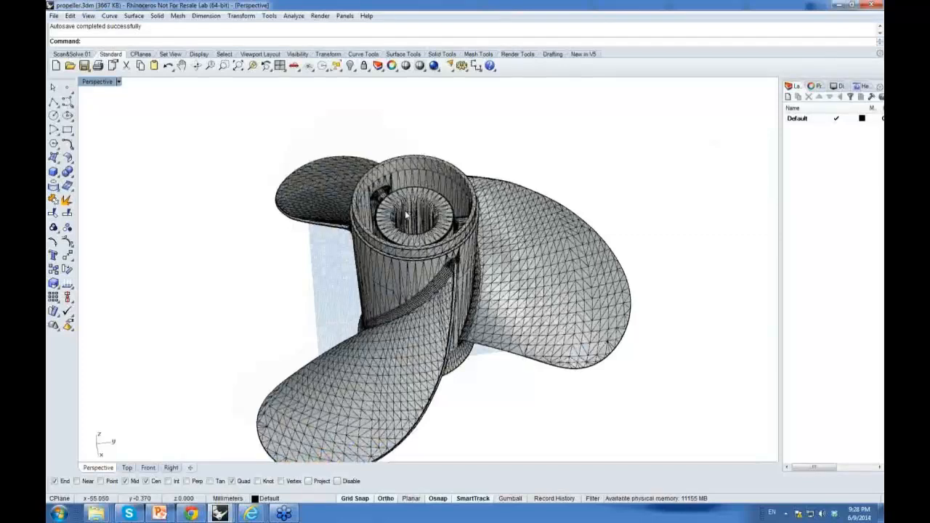
right_drag(407, 216, 414, 248)
scroll(413, 249, down, 4)
scroll(414, 249, up, 6)
scroll(412, 249, down, 2)
right_drag(386, 286, 362, 252)
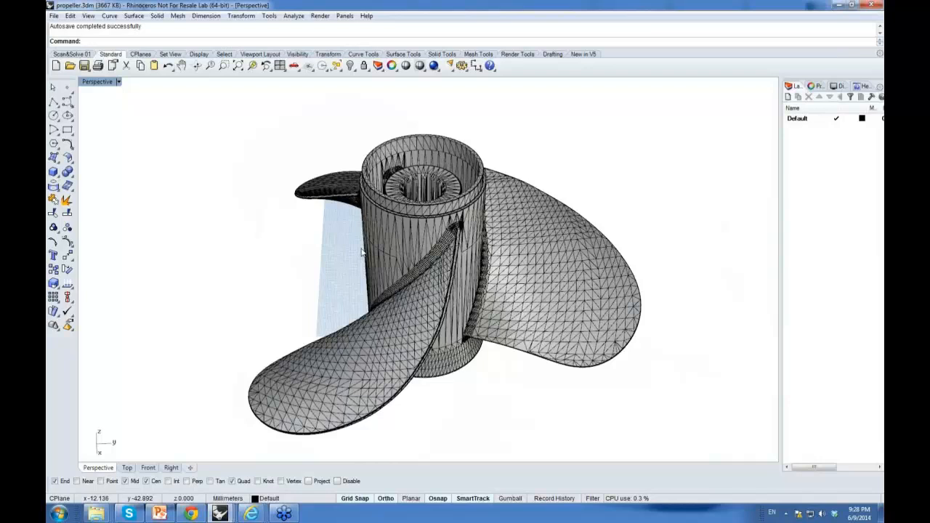
click(431, 283)
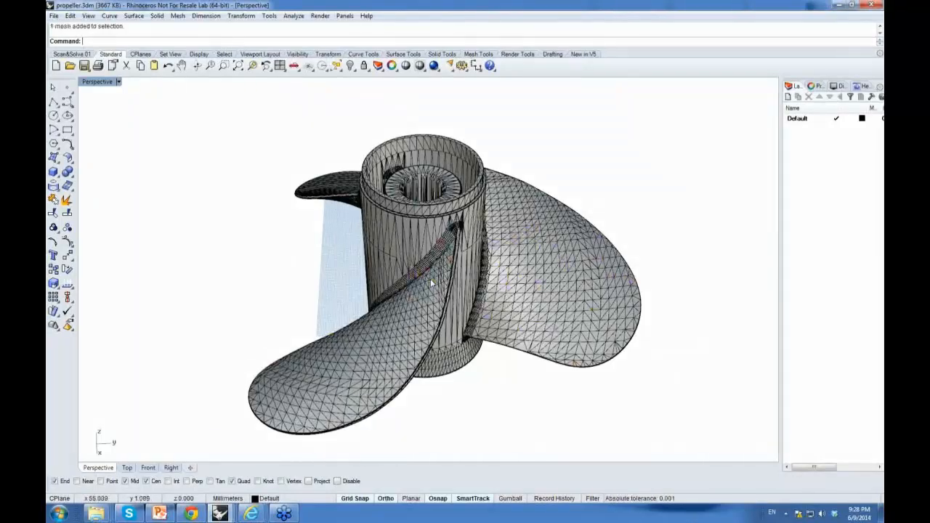
text(What)
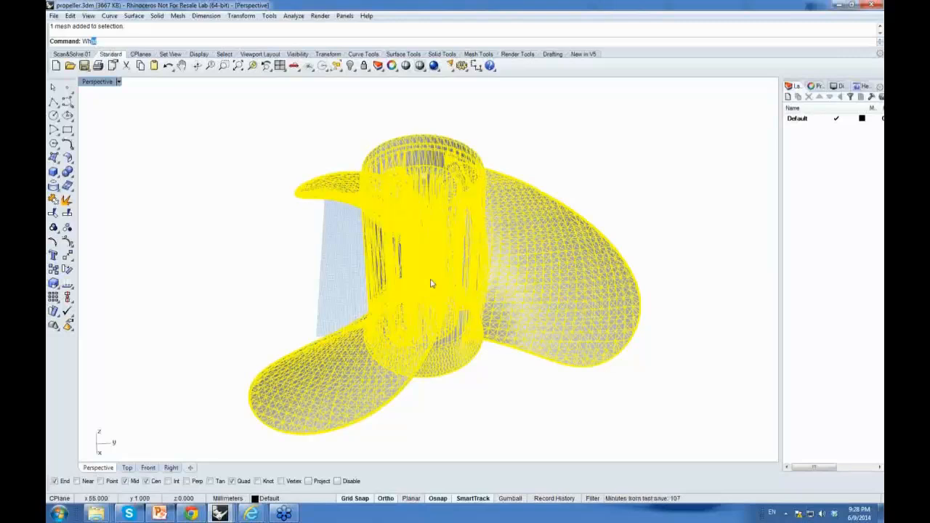
key(Return)
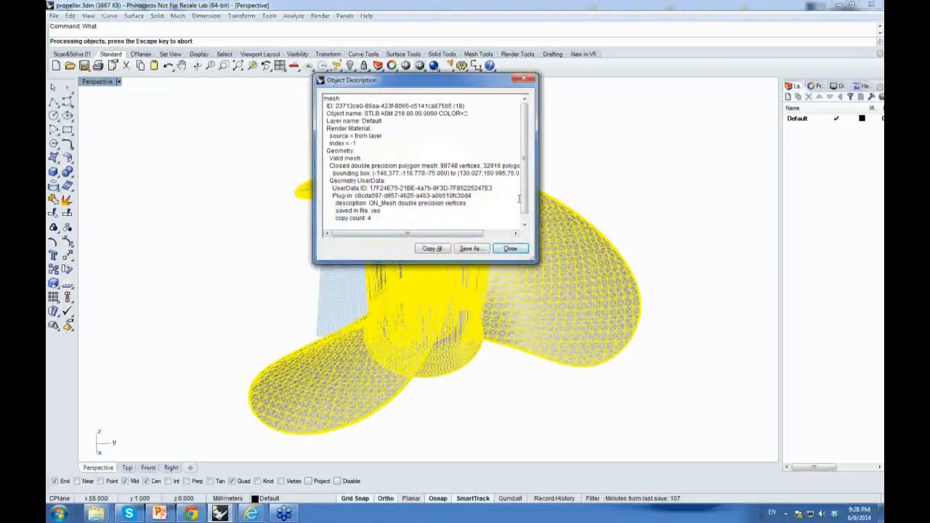
drag(396, 238, 422, 238)
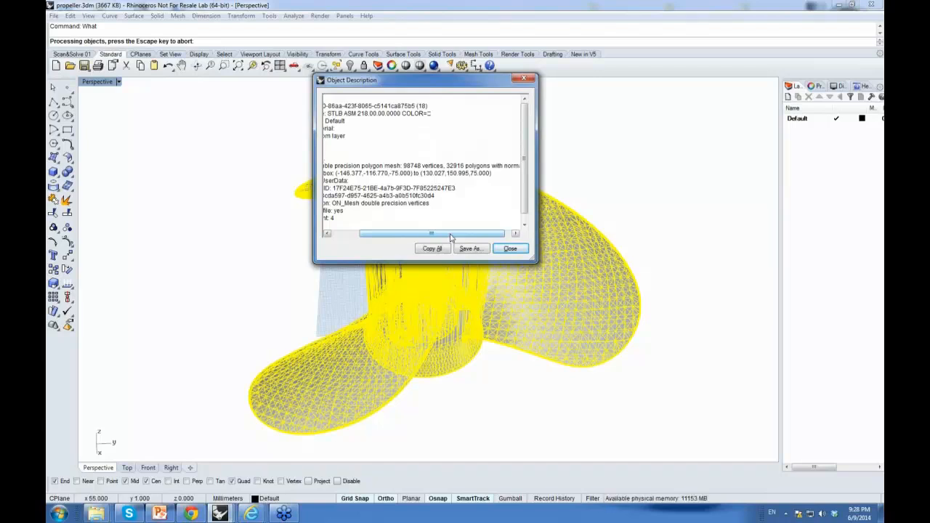
drag(481, 233, 425, 244)
click(509, 248)
click(306, 234)
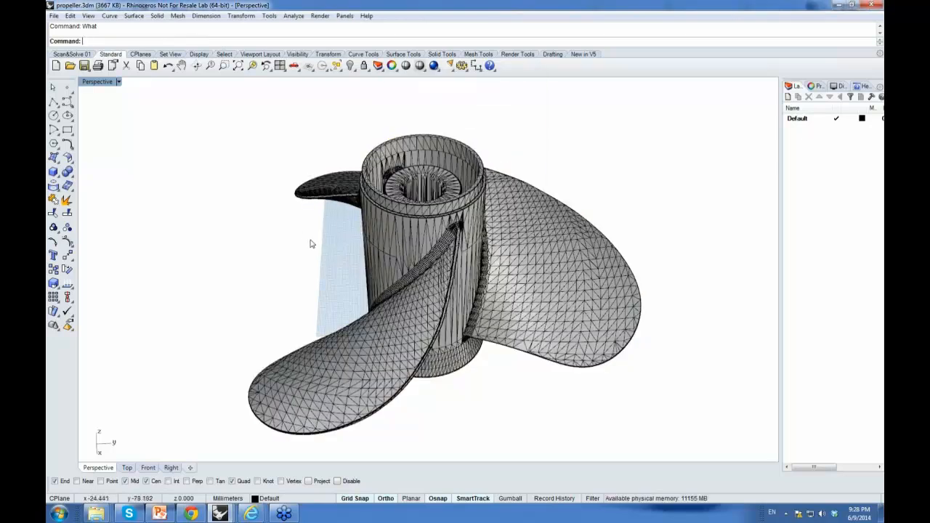
Step: Orbit and zoom around the propeller to examine its hub and blades
right_drag(312, 245, 320, 218)
scroll(371, 288, up, 3)
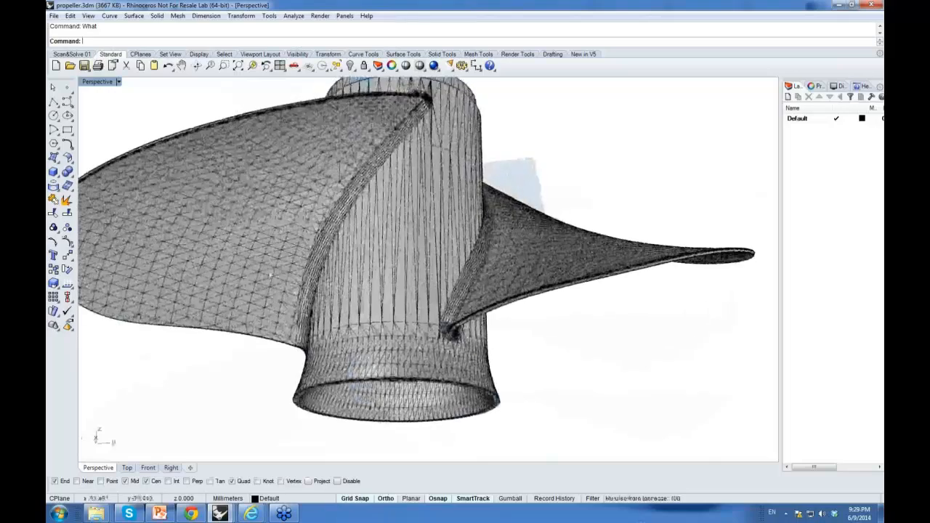
right_drag(437, 175, 433, 377)
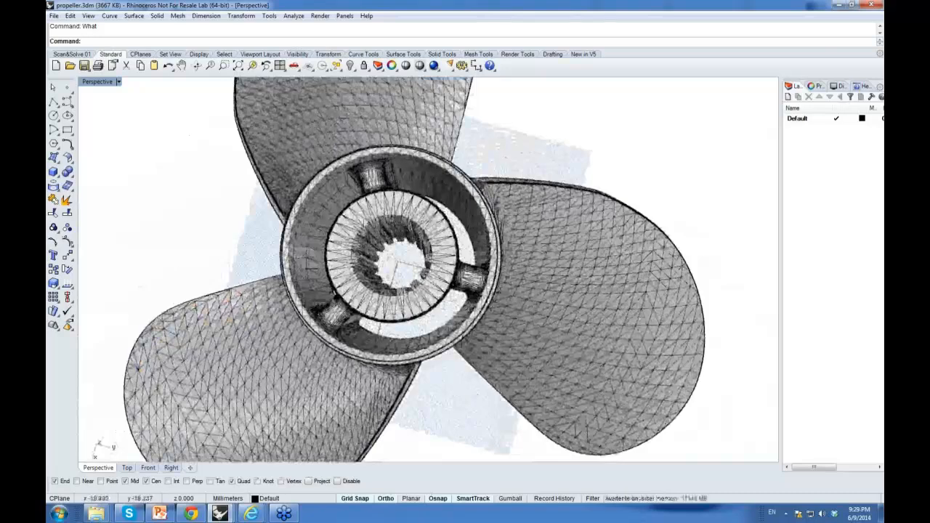
right_drag(448, 325, 512, 249)
right_drag(589, 269, 641, 291)
right_drag(372, 190, 252, 206)
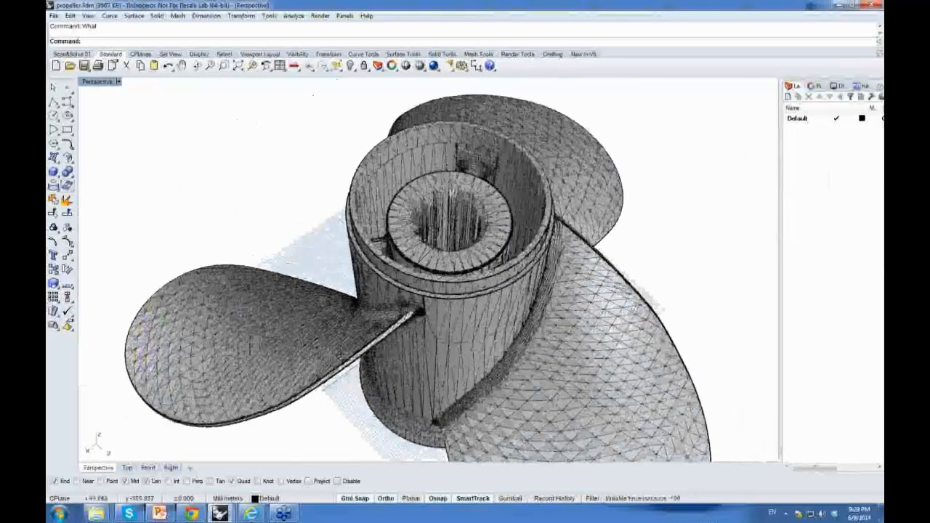
right_drag(447, 233, 455, 269)
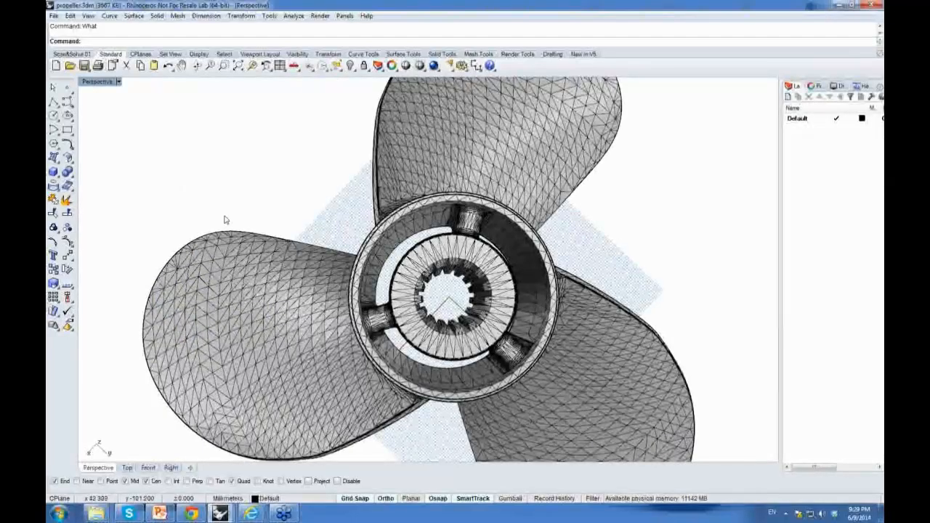
Step: Create a cylinder based at the origin with 38 mm diameter, about 200 mm tall, through the propeller hub
click(59, 176)
click(82, 176)
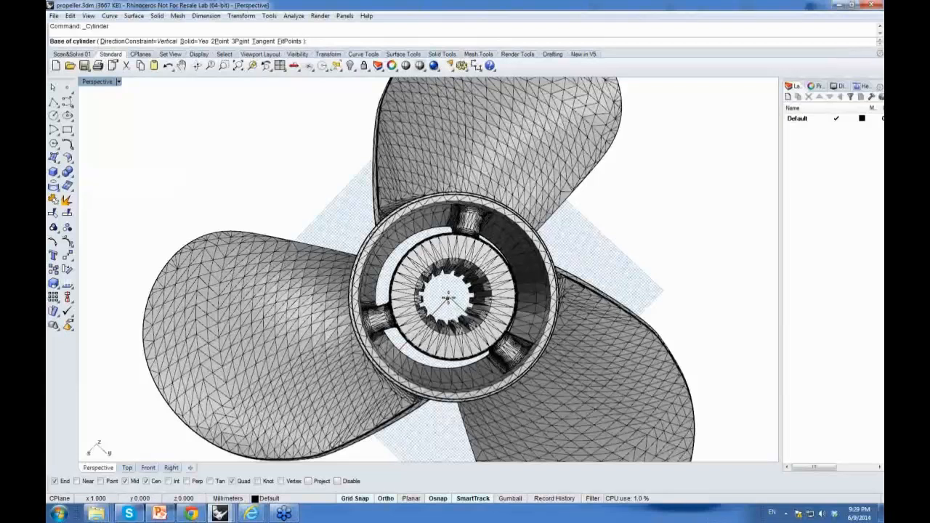
text(0)
key(Return)
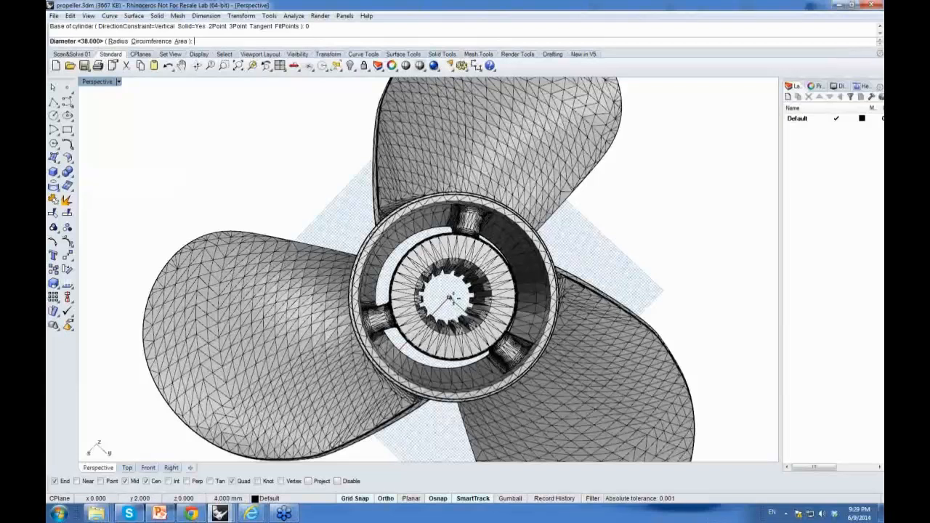
double_click(100, 82)
key(Return)
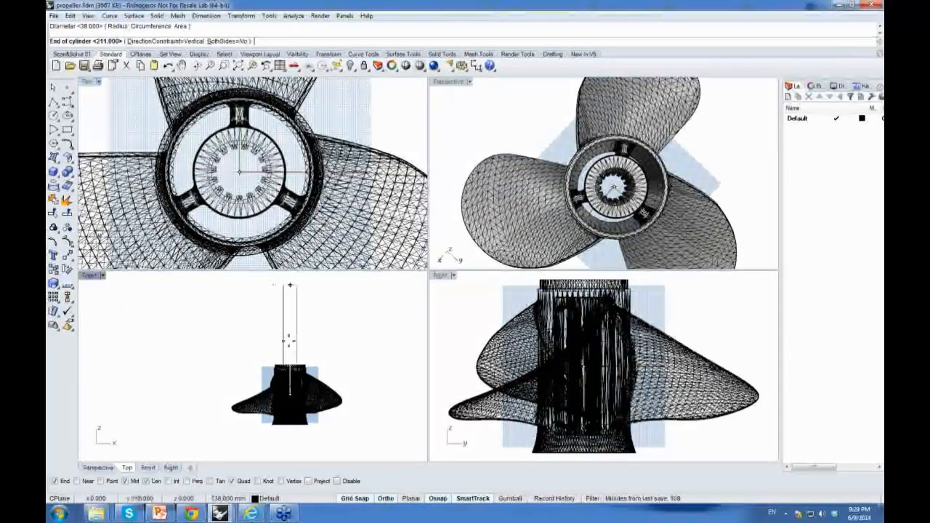
click(322, 279)
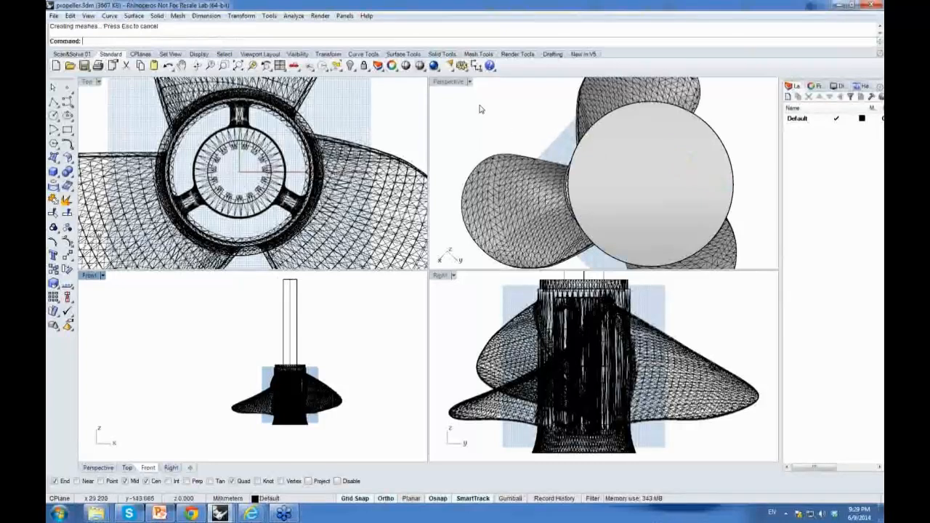
Step: Move the cylinder downward in the Front view so it passes through the hub
click(291, 290)
drag(291, 290, 291, 344)
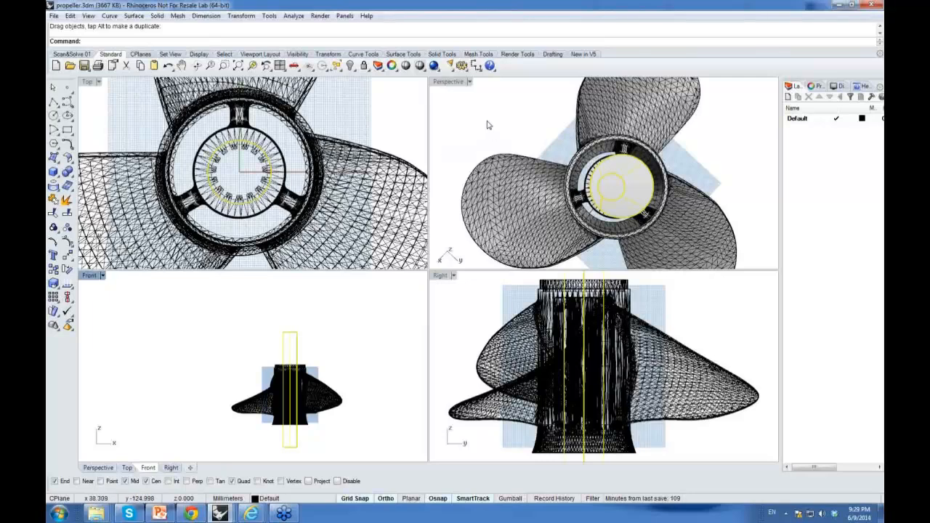
Step: Maximize the Perspective view and switch its display mode to Ghosted
click(459, 84)
double_click(460, 82)
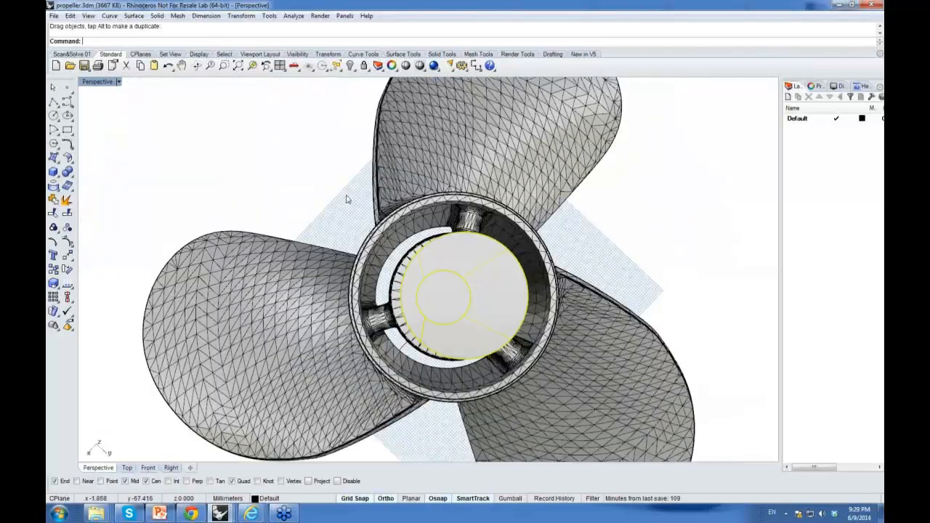
click(243, 164)
right_drag(285, 192, 314, 132)
click(119, 83)
click(106, 140)
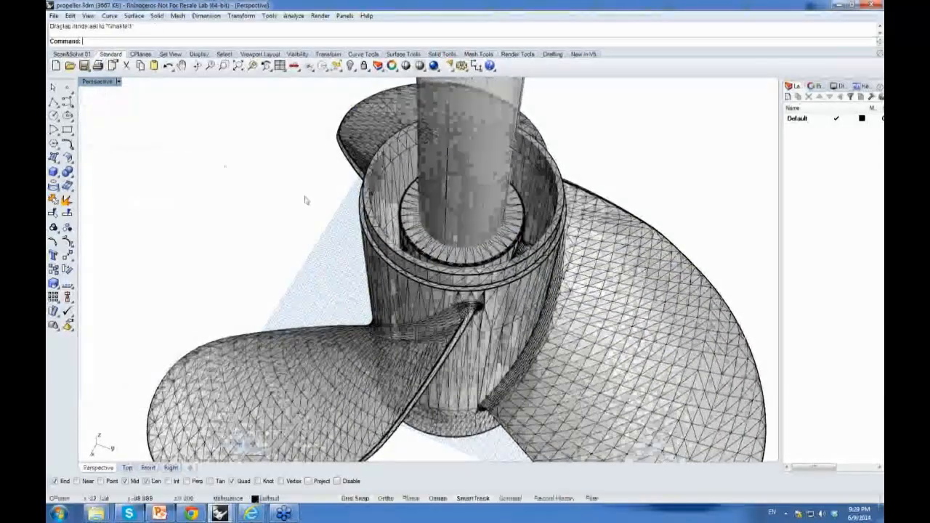
right_drag(298, 201, 280, 236)
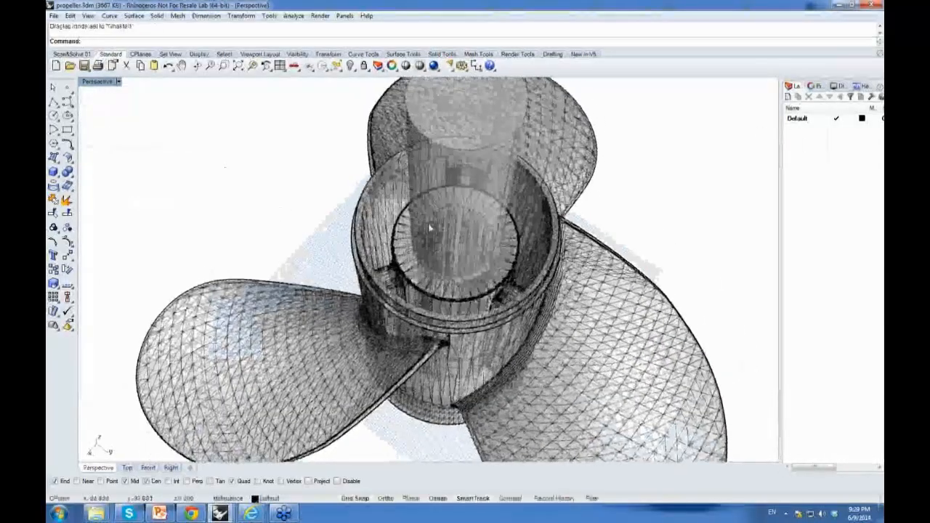
right_drag(444, 278, 321, 162)
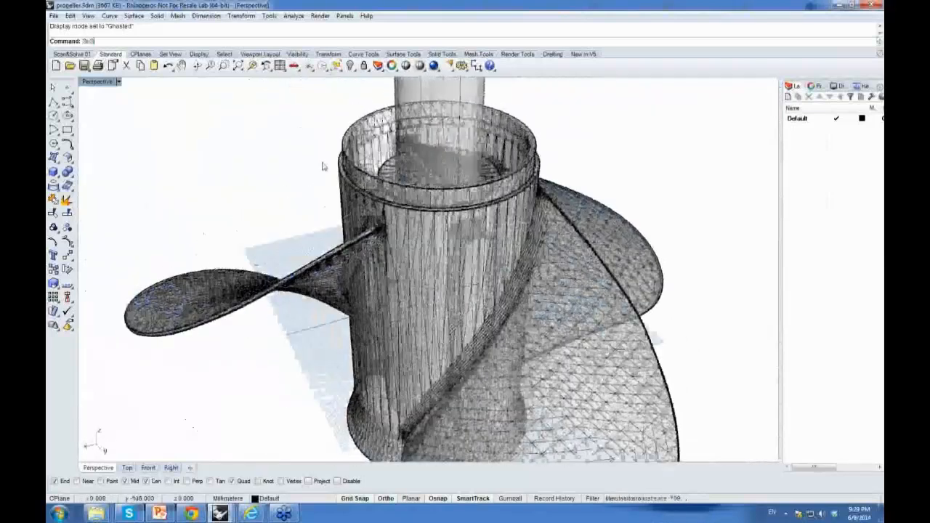
Step: Start Scan&Solve on the propeller mesh and set the material to Steel, Stainless (ferritic)
key(Return)
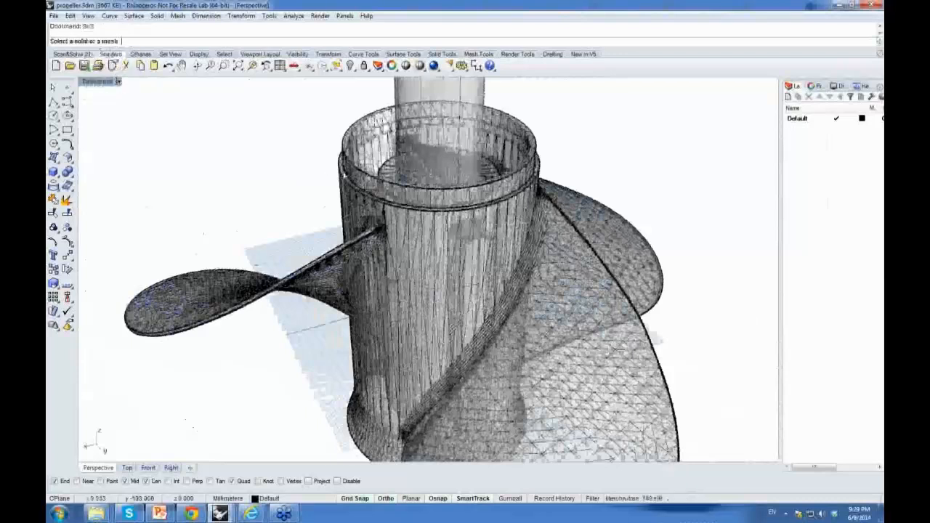
click(344, 175)
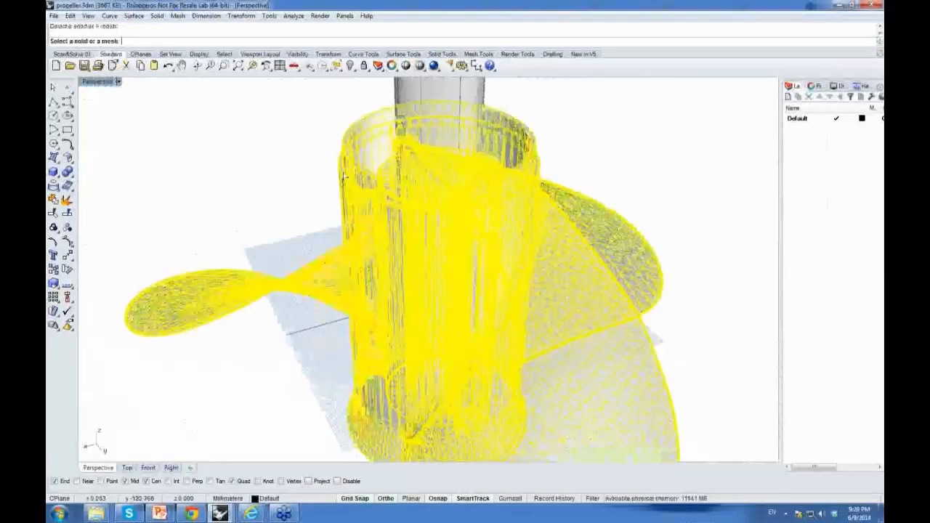
drag(393, 209, 357, 37)
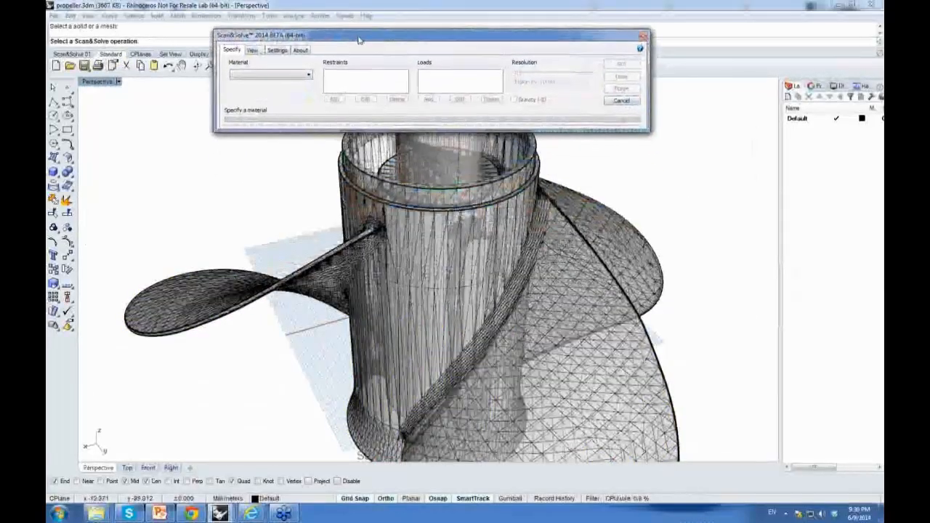
right_drag(321, 226, 338, 243)
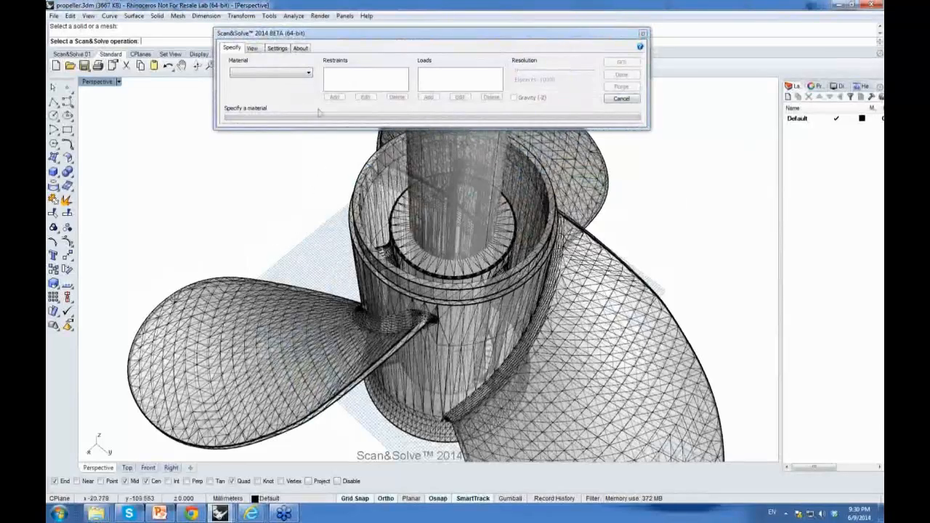
click(310, 75)
drag(333, 106, 333, 240)
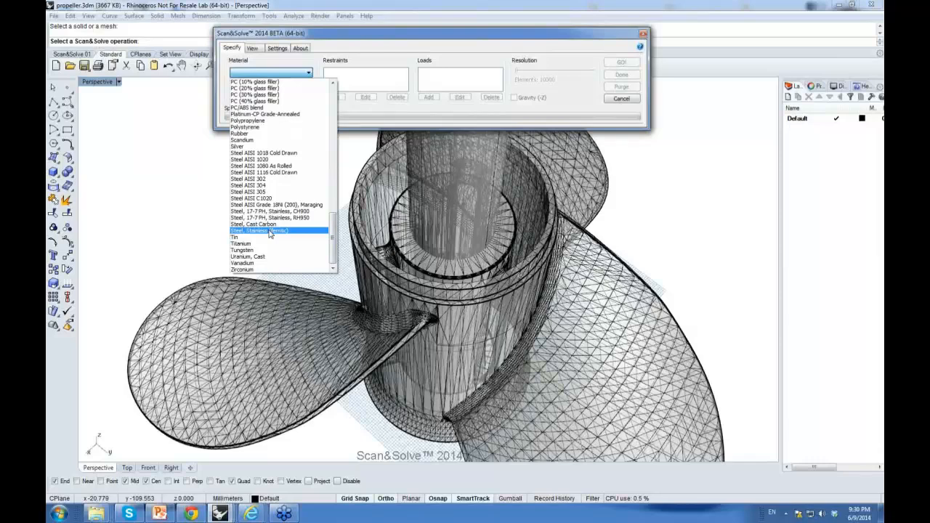
click(270, 231)
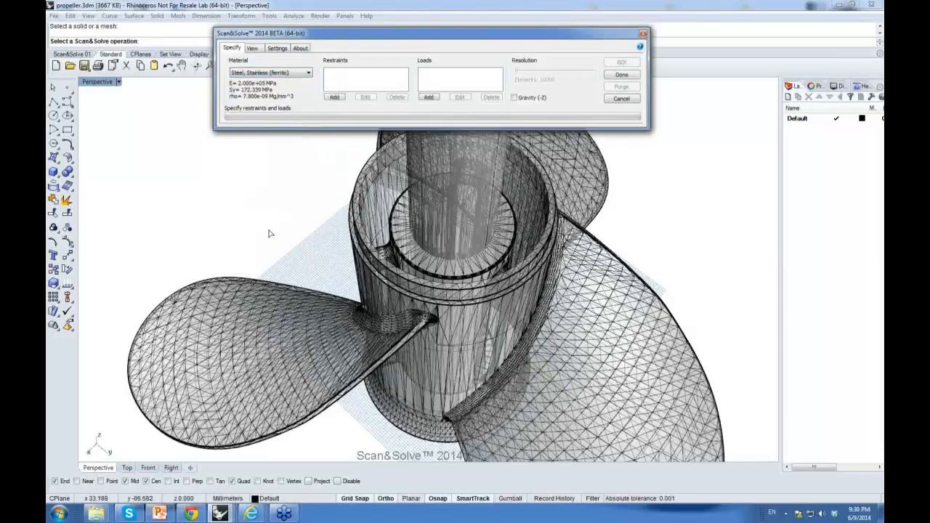
Step: Add a restraint on the propeller mesh faces lying inside the cylinder, using the InSolid option
click(334, 98)
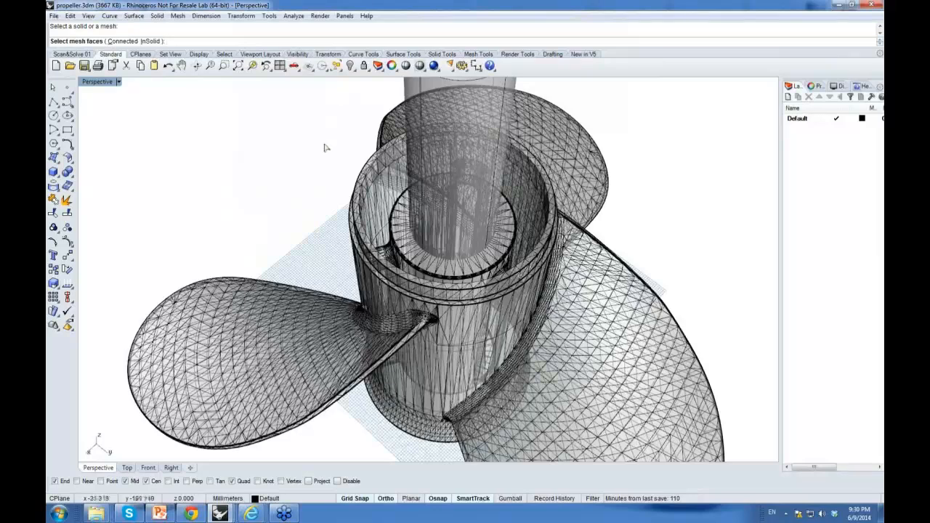
right_drag(333, 170, 272, 94)
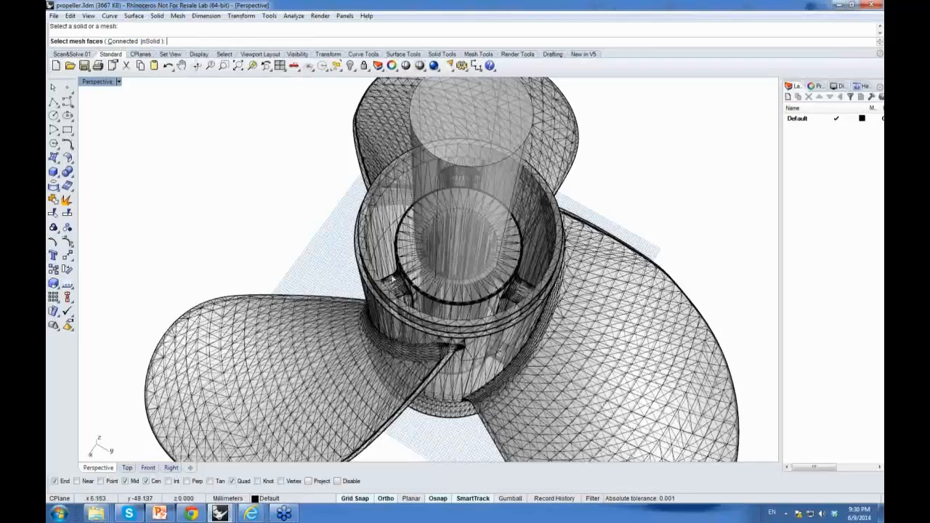
click(150, 42)
right_drag(255, 245, 445, 150)
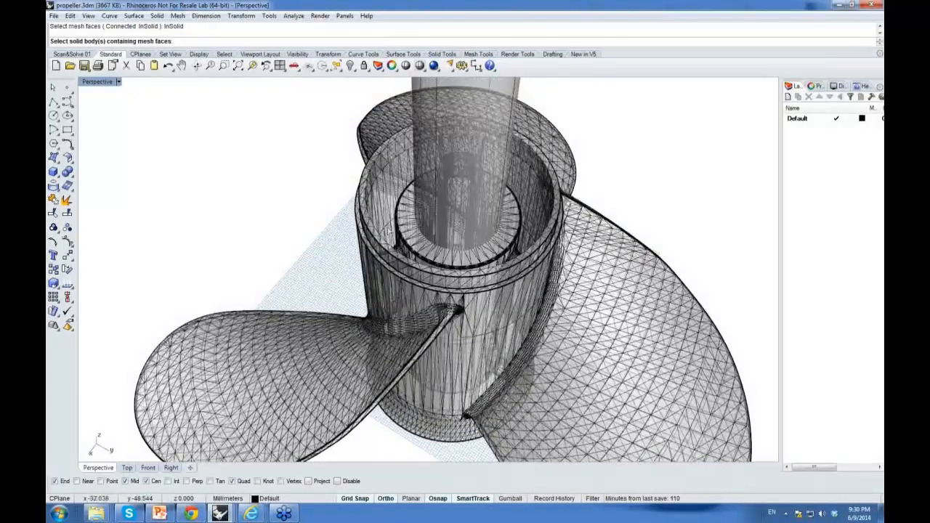
scroll(441, 164, down, 5)
click(439, 169)
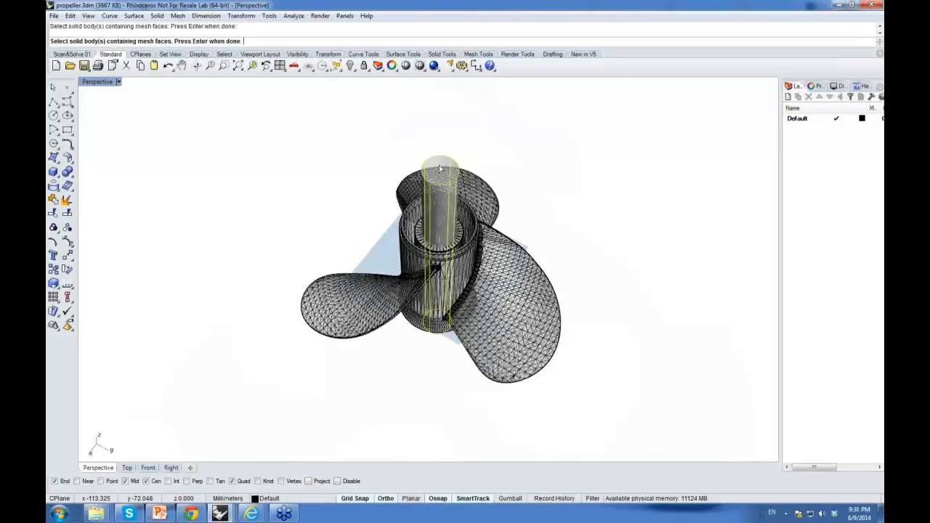
key(Return)
right_drag(378, 196, 414, 244)
scroll(414, 244, up, 5)
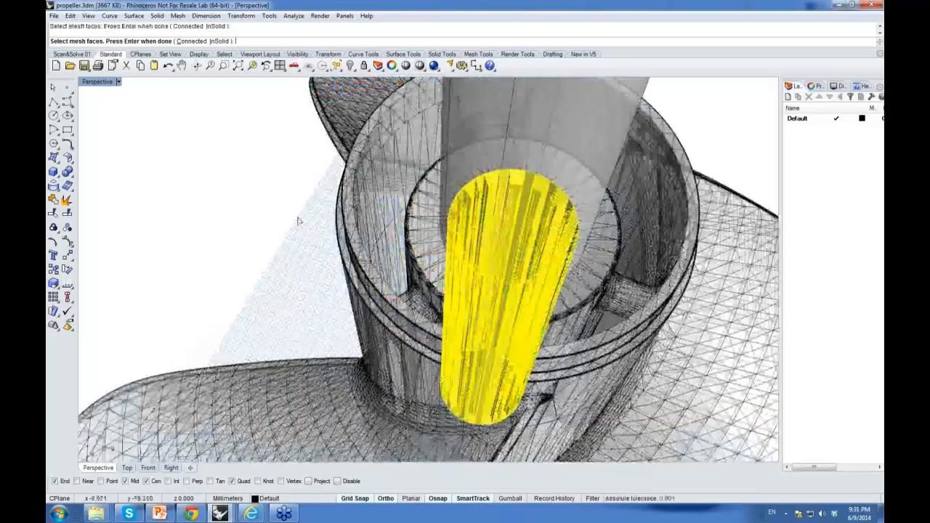
key(Return)
right_drag(369, 291, 350, 154)
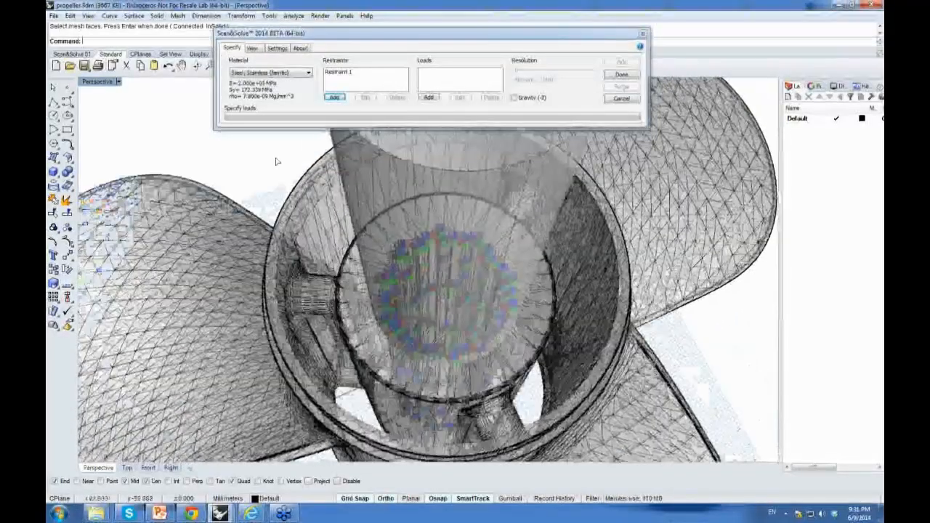
Step: Add a load by selecting connected mesh faces from a seed facet on one blade, with an angle between faces less than 4
click(429, 98)
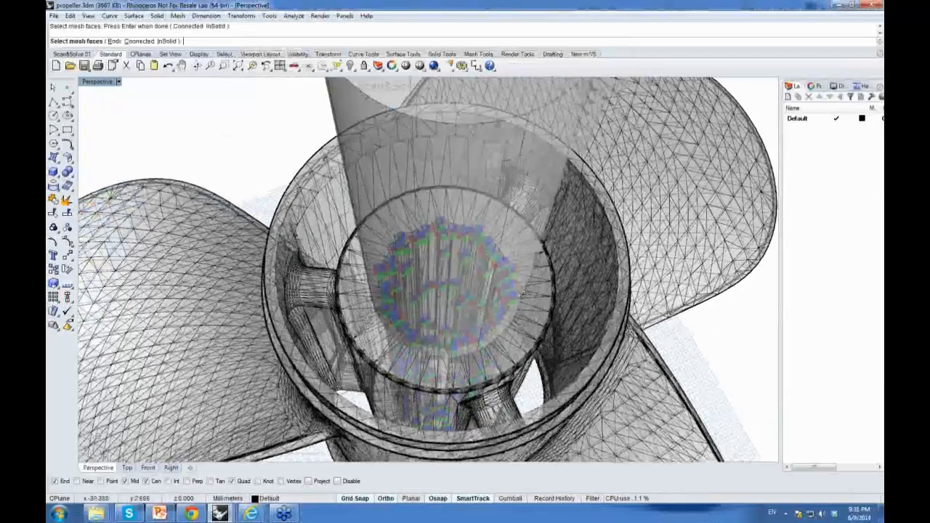
right_drag(523, 293, 565, 254)
scroll(631, 263, down, 8)
right_drag(596, 286, 363, 267)
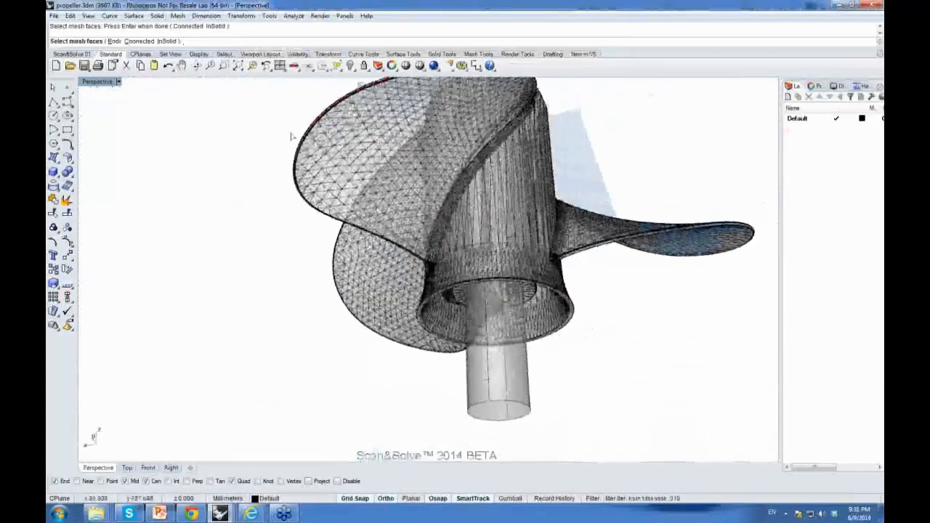
click(134, 41)
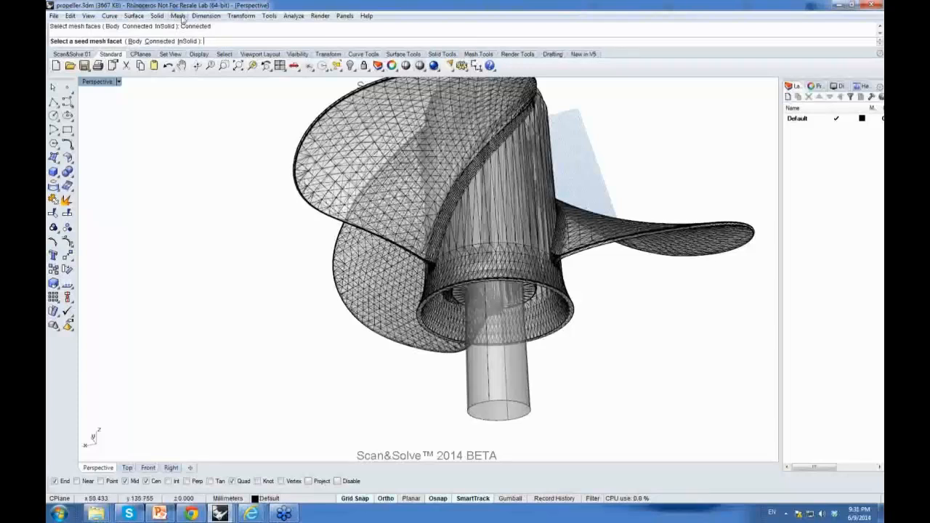
click(404, 145)
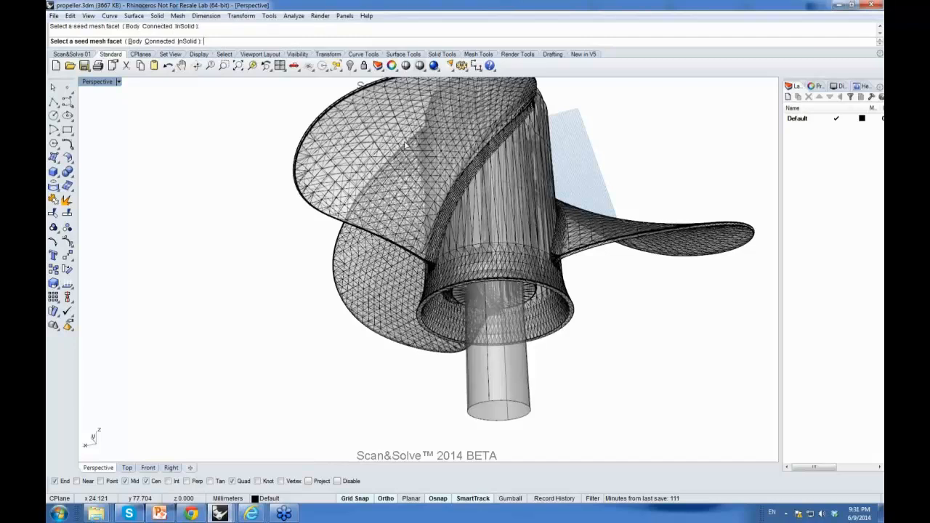
mouse_move(518, 142)
mouse_down()
mouse_move(549, 112)
mouse_move(536, 75)
mouse_up()
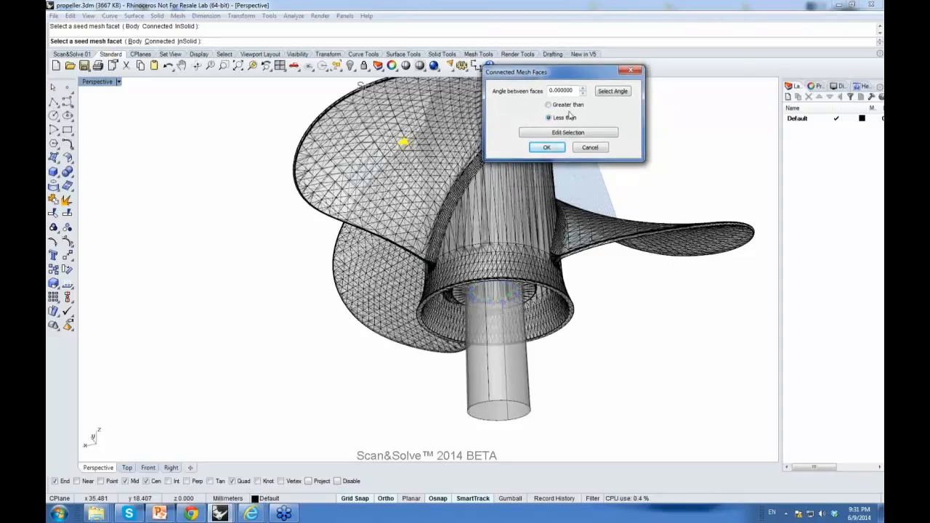
click(582, 88)
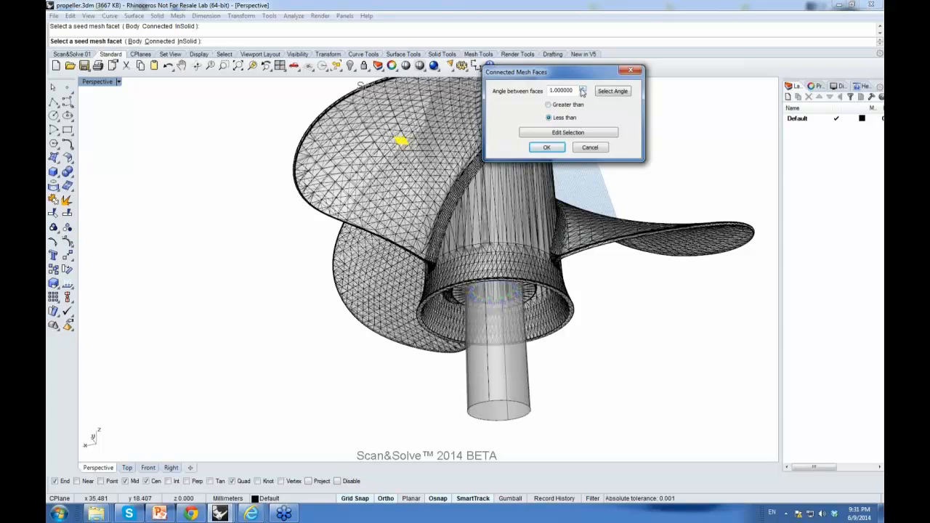
click(583, 89)
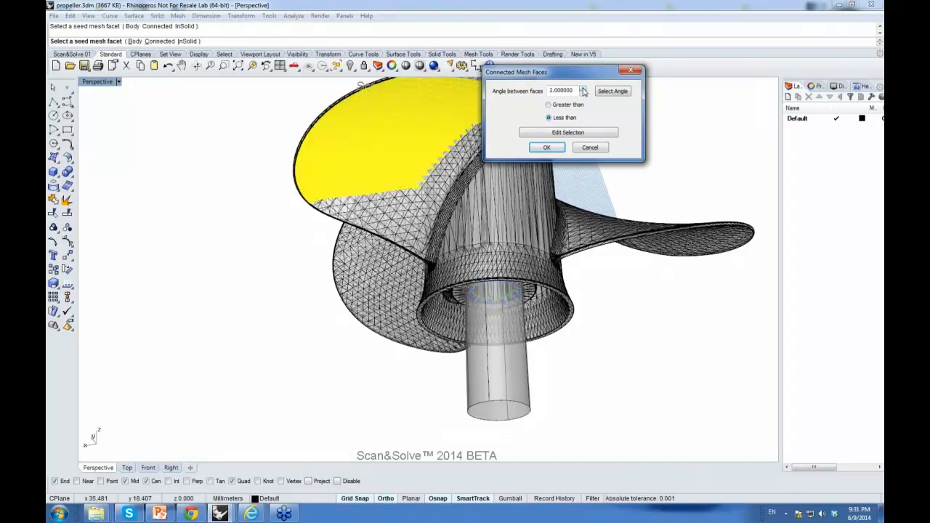
click(583, 89)
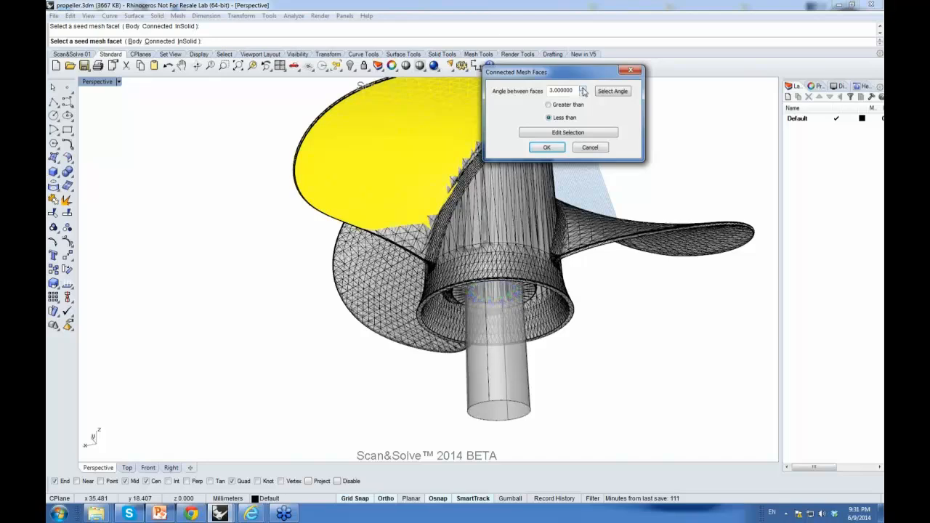
click(583, 89)
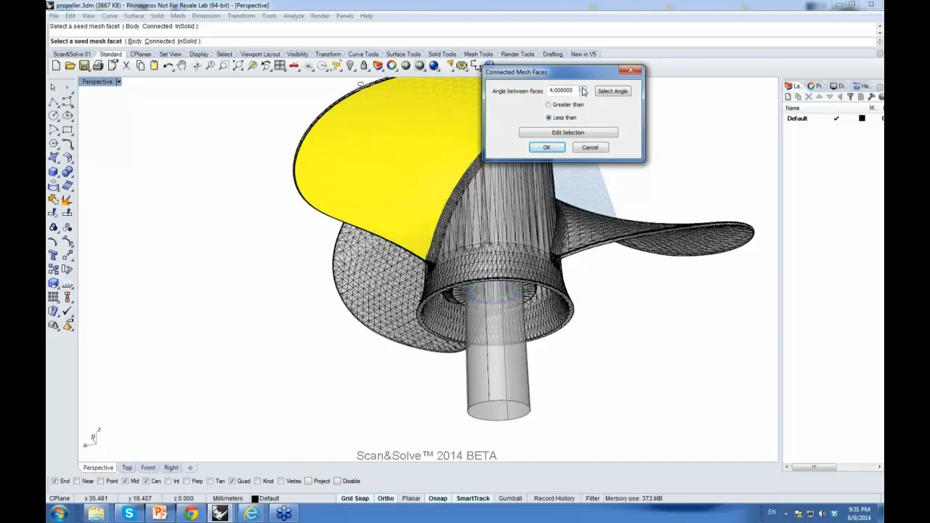
Step: Add seed facets on the other two propeller blades to the connected-face load selection and confirm it
right_drag(517, 305, 427, 323)
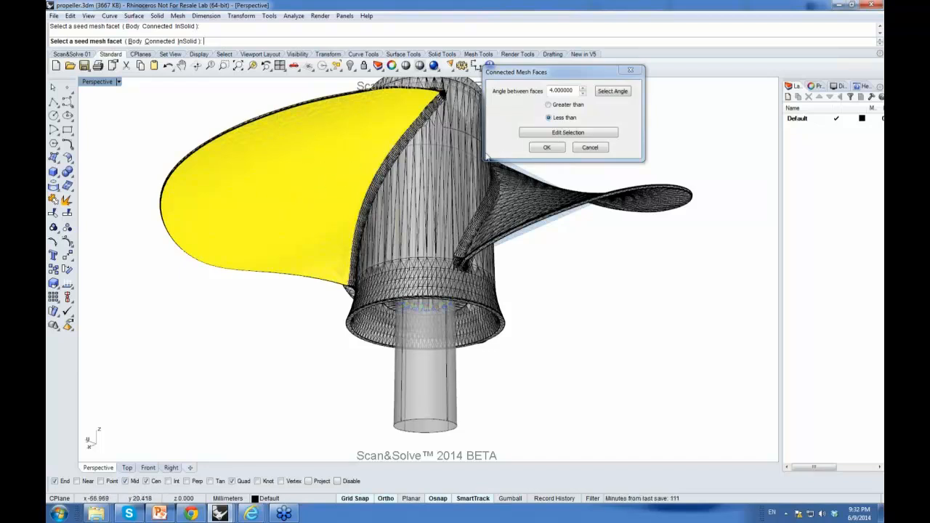
click(557, 135)
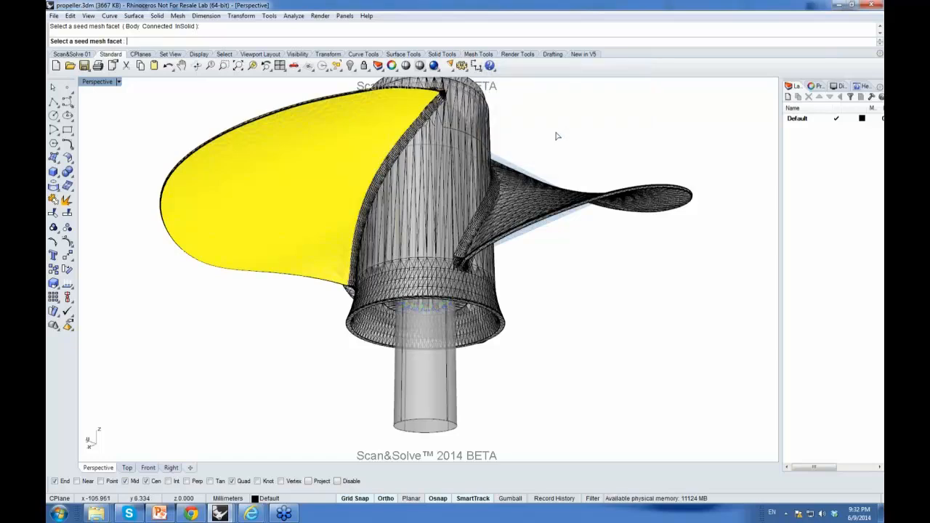
right_drag(672, 212, 494, 210)
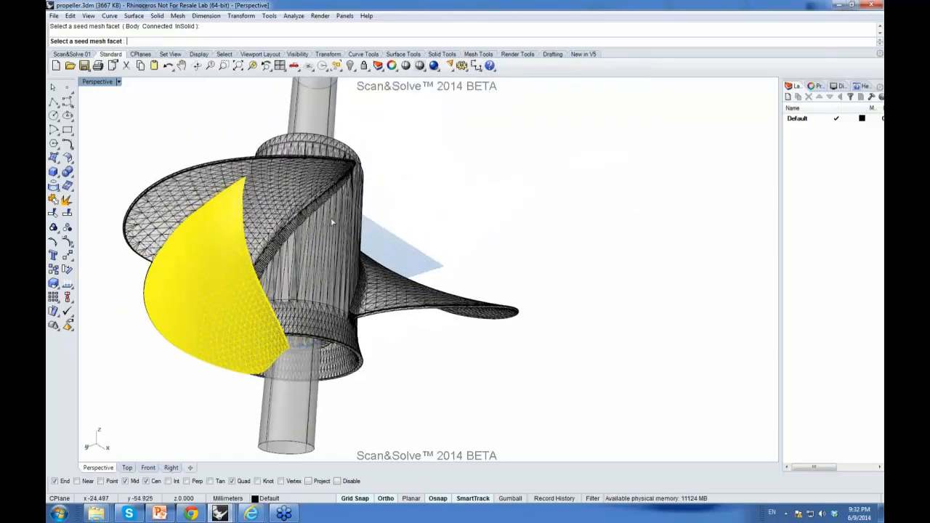
click(273, 203)
right_drag(467, 373, 356, 234)
click(419, 293)
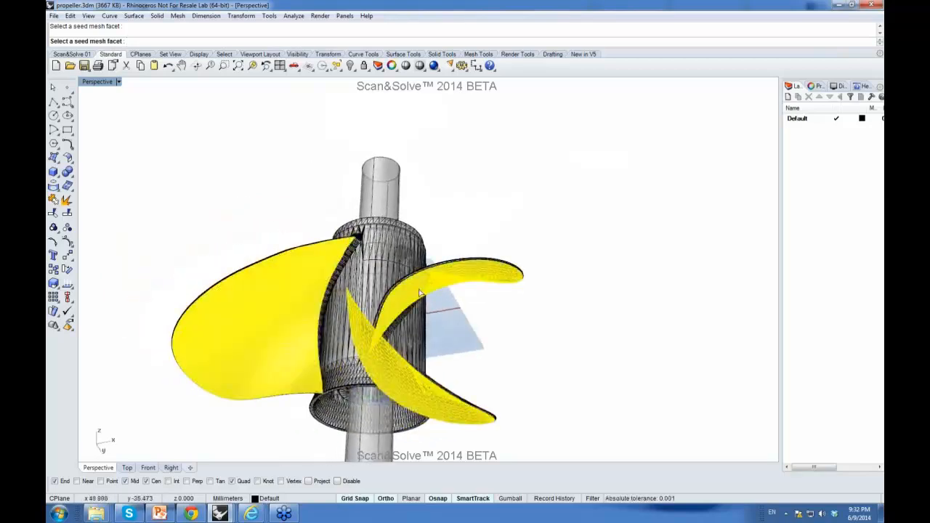
key(Return)
right_drag(523, 223, 263, 274)
right_drag(556, 282, 412, 275)
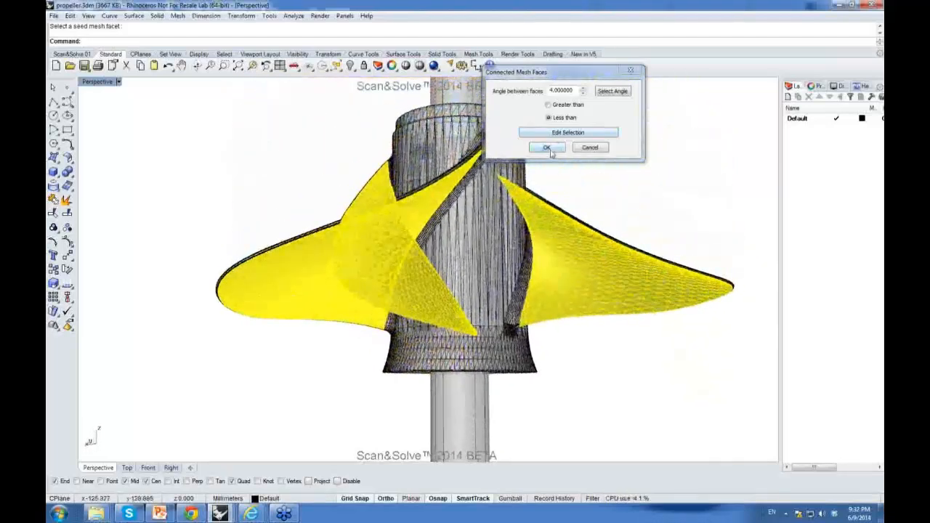
click(547, 147)
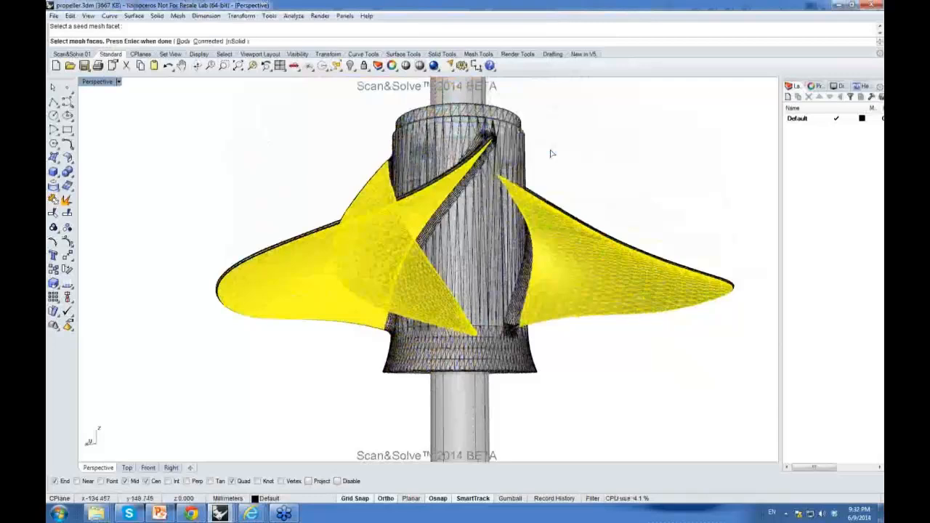
key(Return)
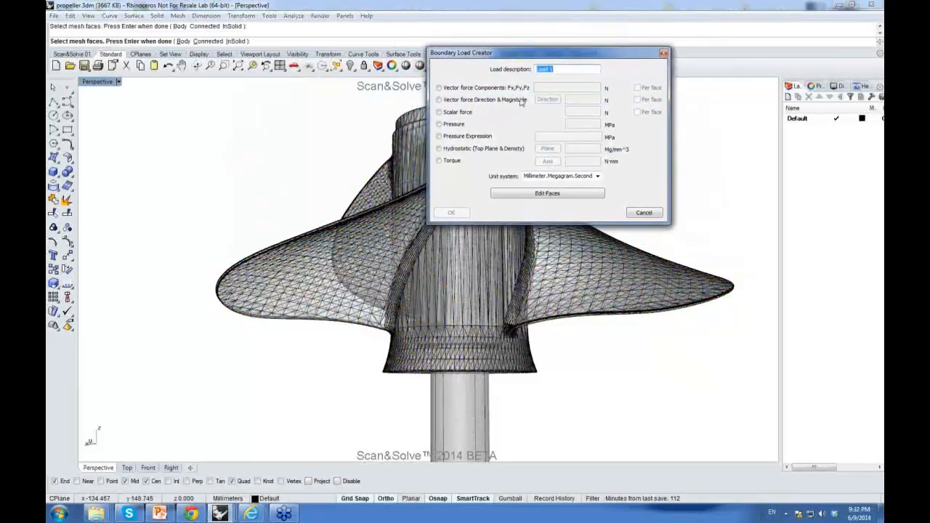
Step: Define the blade load as vector force components 0,0,2000 N and accept the load
right_drag(334, 156, 439, 296)
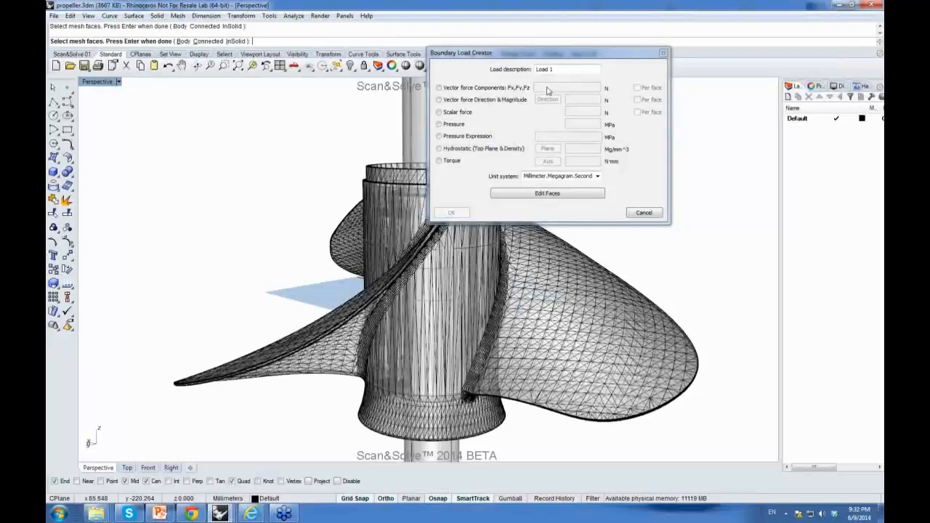
click(445, 88)
click(559, 87)
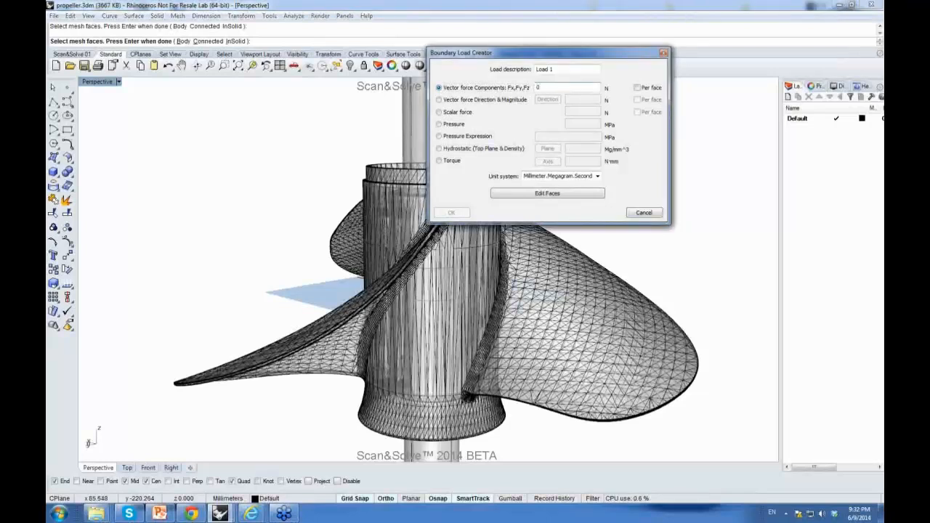
text(0,0,2000)
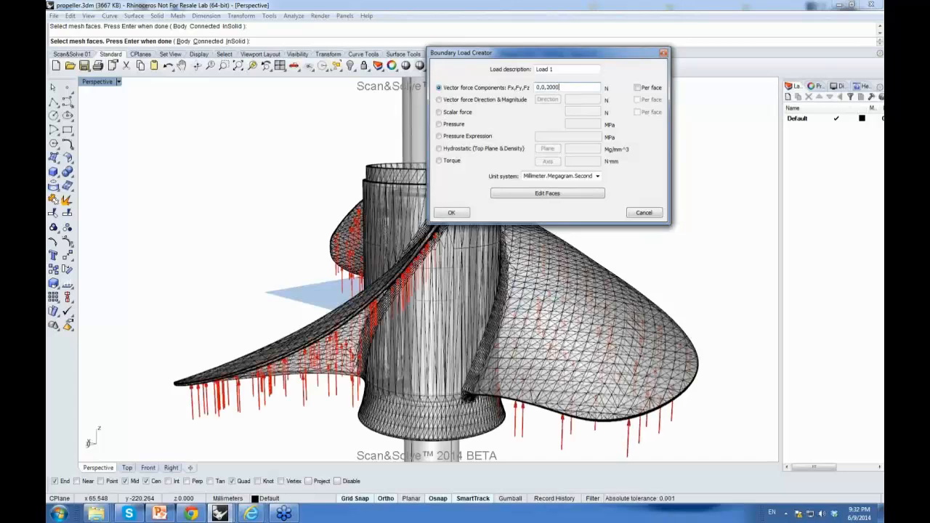
mouse_move(382, 233)
right_down()
mouse_move(327, 218)
mouse_move(370, 228)
right_up()
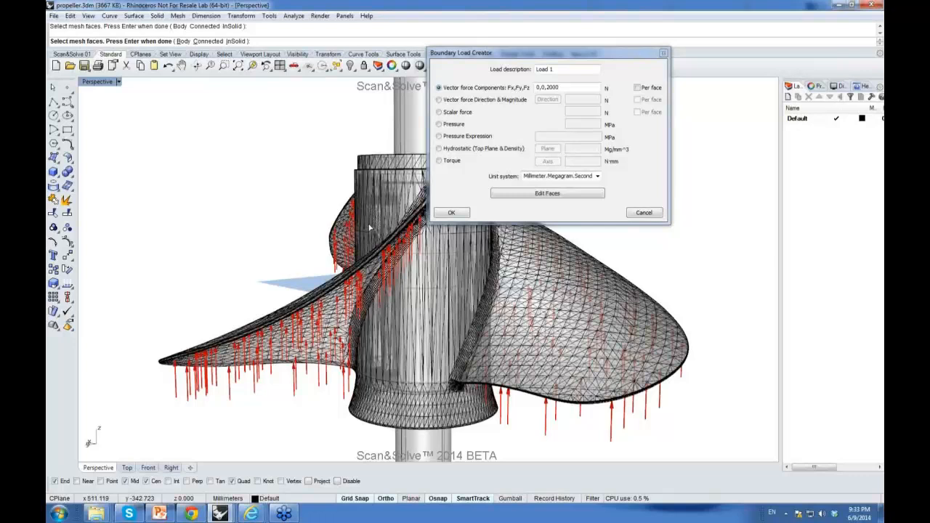
click(452, 212)
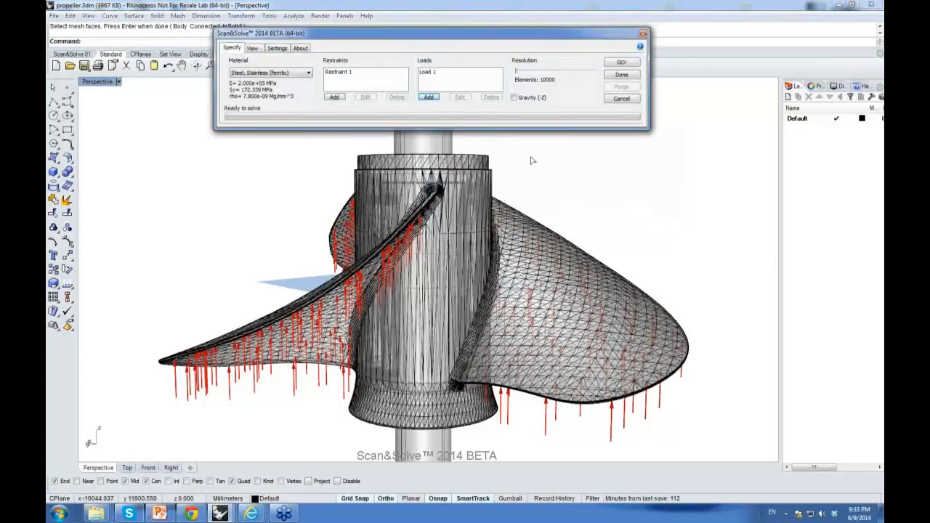
Step: Choose the DSS Solver as the linear solver in the settings and start the propeller solution
drag(520, 72, 498, 77)
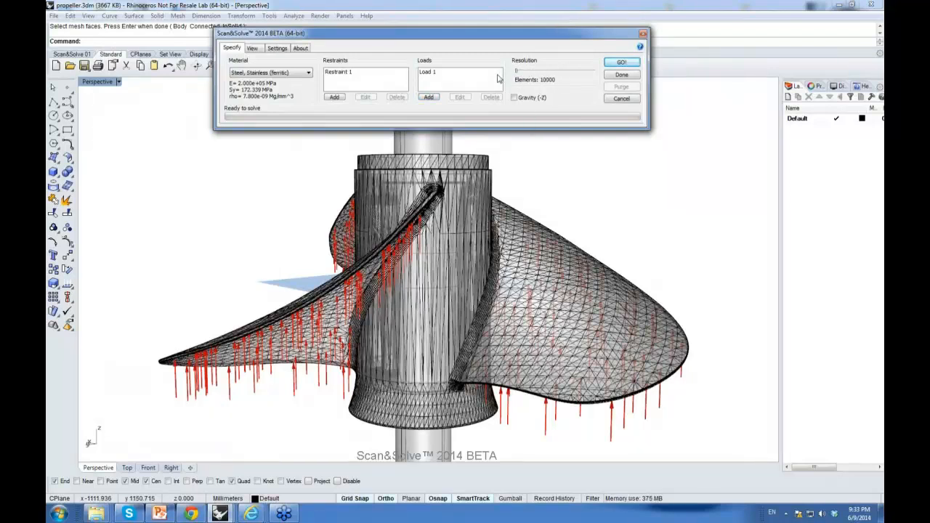
click(281, 52)
click(380, 73)
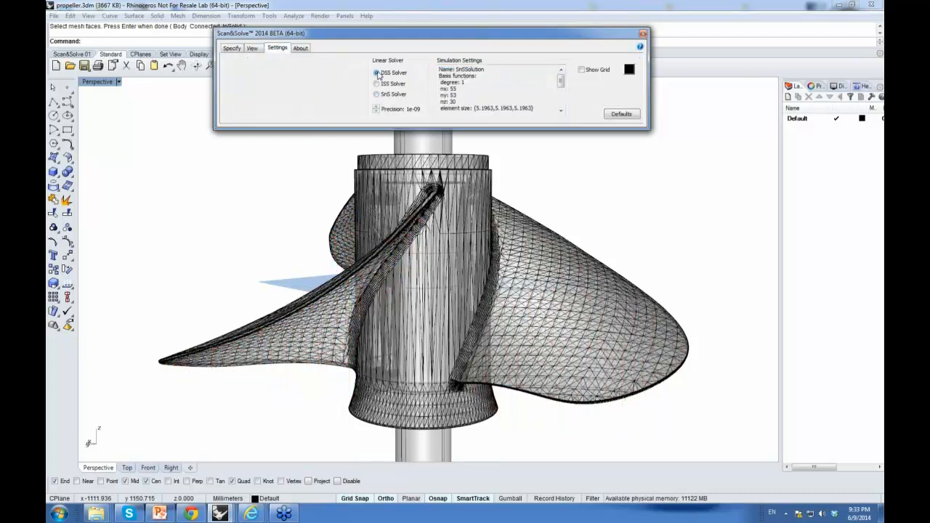
click(232, 49)
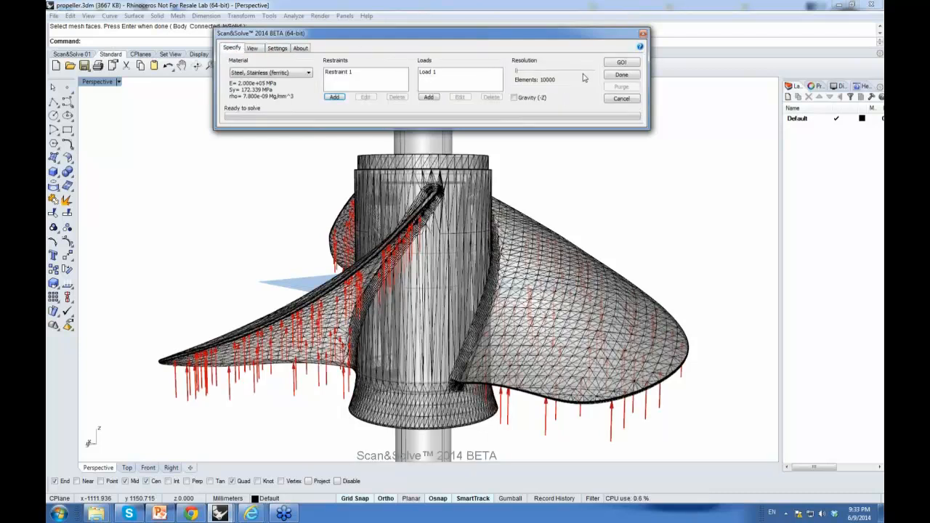
click(616, 64)
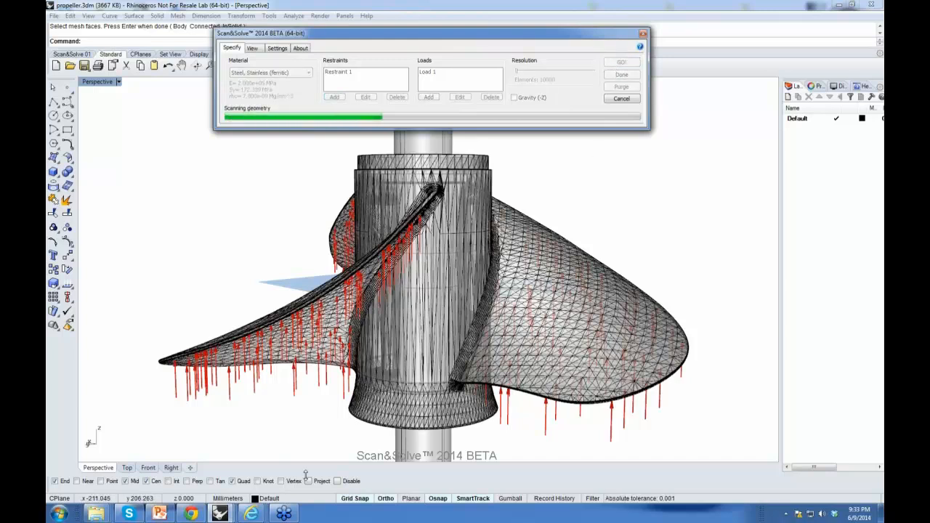
Step: In the untitled Rhino window, draw a box about 22 × 17 × 19 mm and shade the Perspective view
click(225, 515)
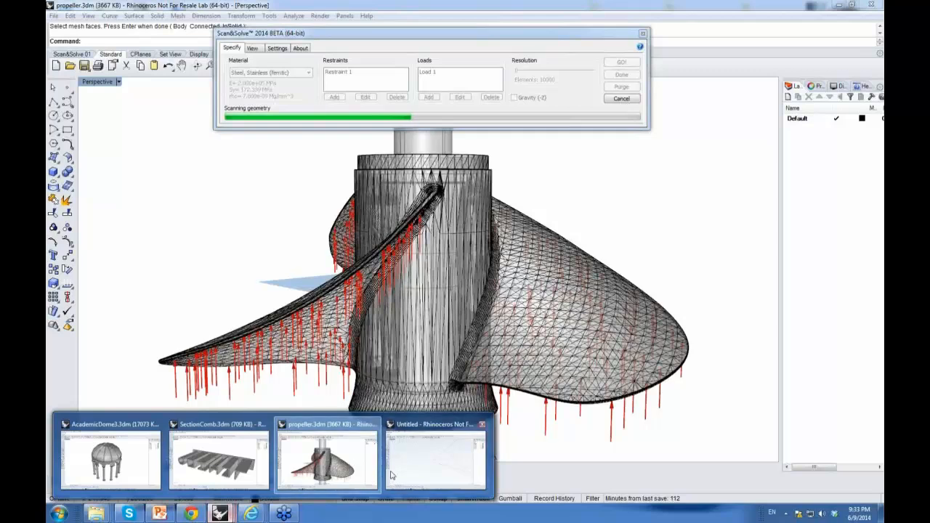
click(418, 458)
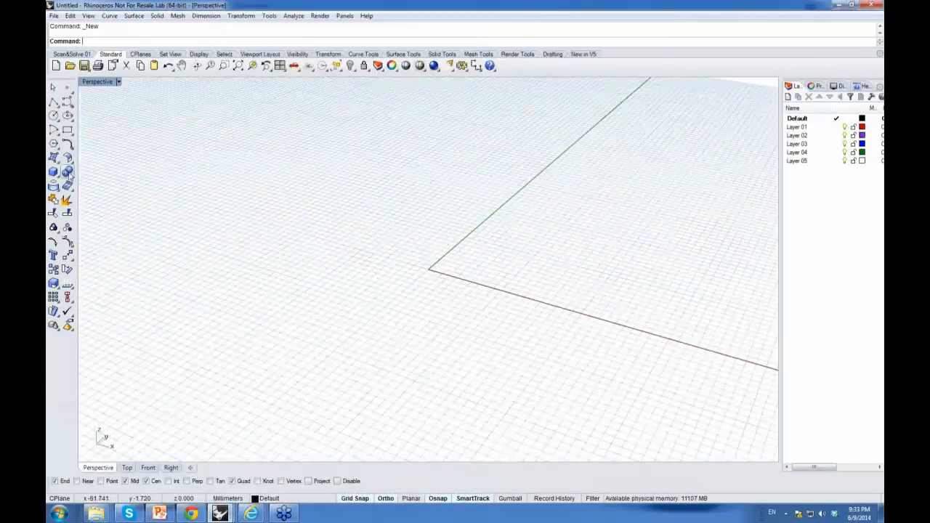
click(53, 172)
click(410, 236)
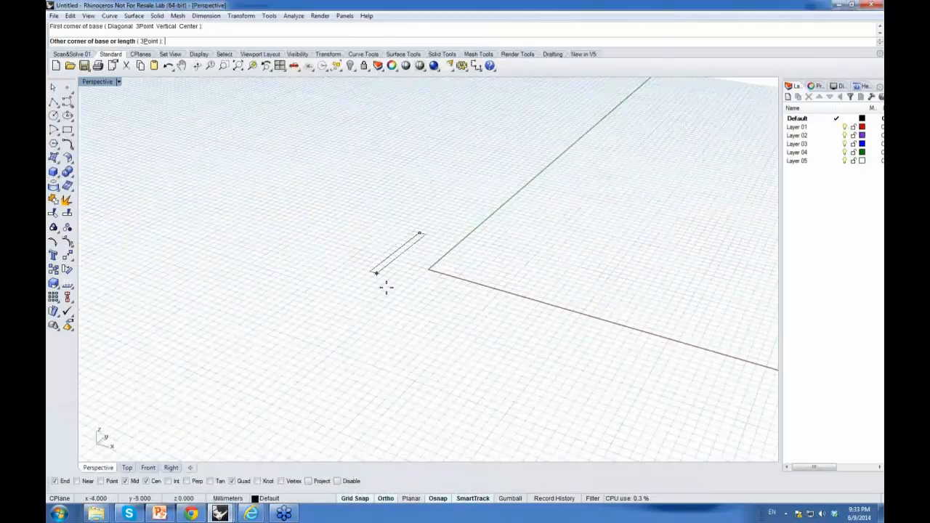
click(516, 321)
click(536, 183)
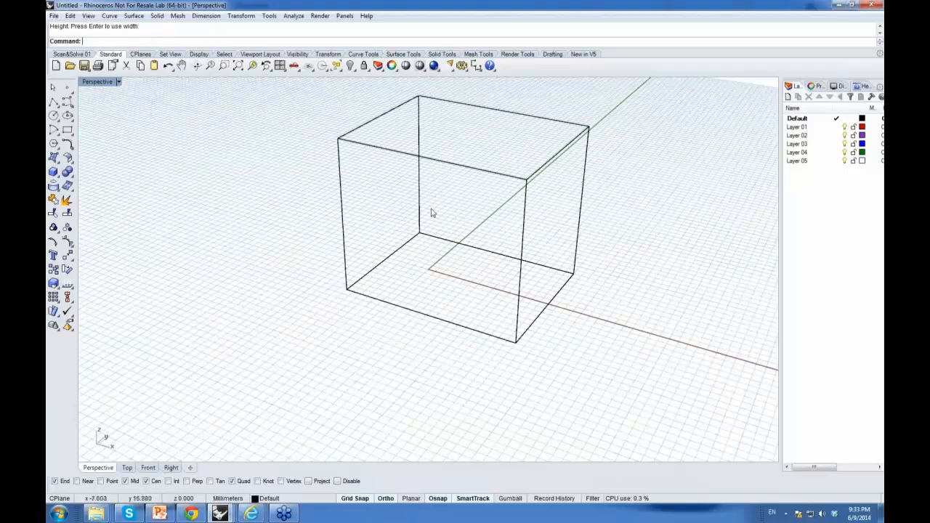
middle_click(329, 203)
click(354, 194)
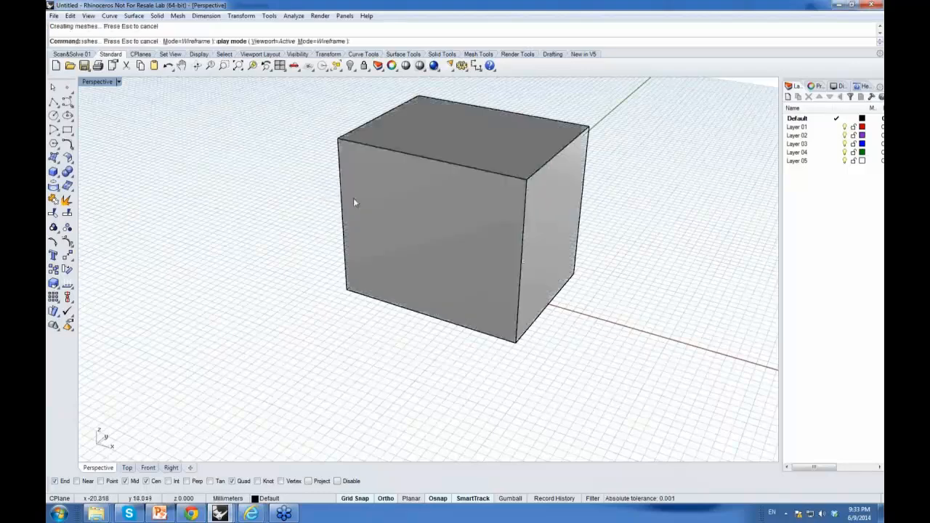
Step: Inspect the box's detailed object properties with the What command, then close the description
mouse_move(295, 232)
right_down()
mouse_move(266, 224)
mouse_move(267, 265)
mouse_move(383, 251)
right_up()
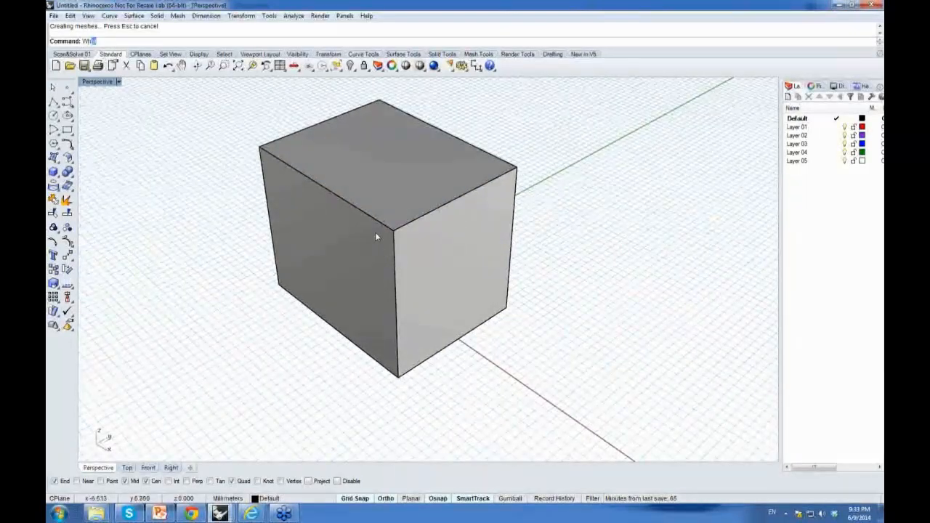
key(Return)
click(375, 232)
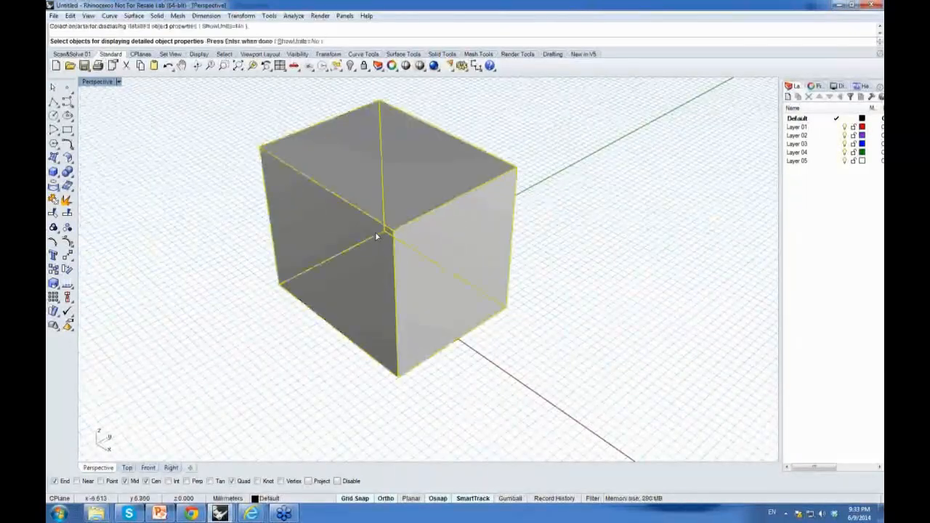
key(Return)
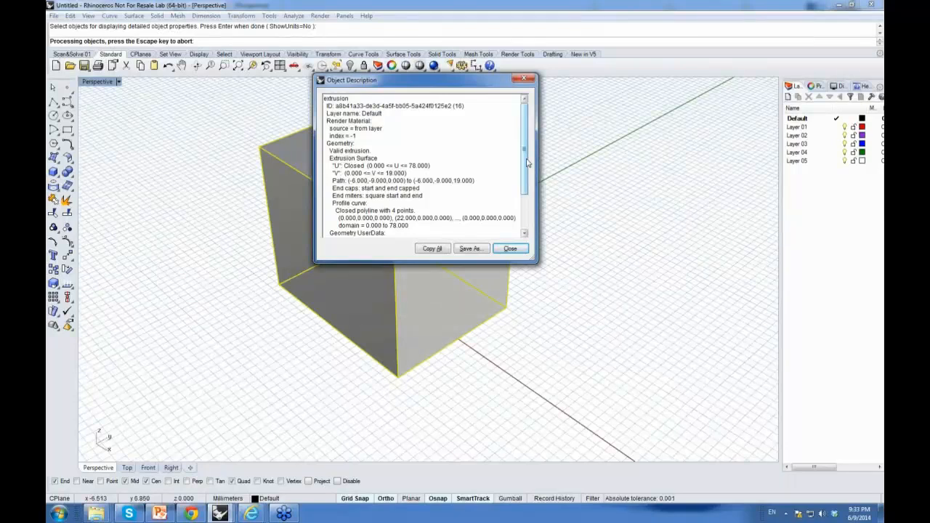
click(510, 250)
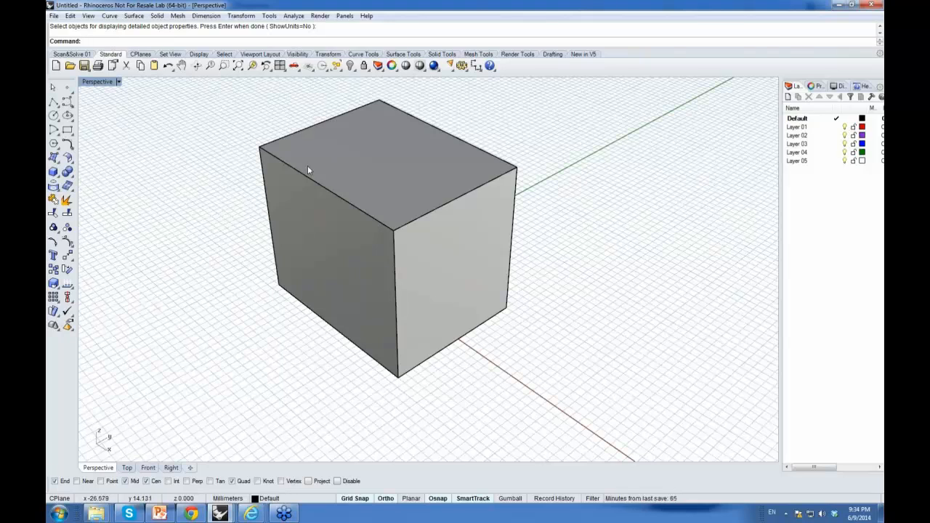
Step: Start Scan&Solve on the box and set its material to Aluminum 2024-T3
text(Sn)
key(Return)
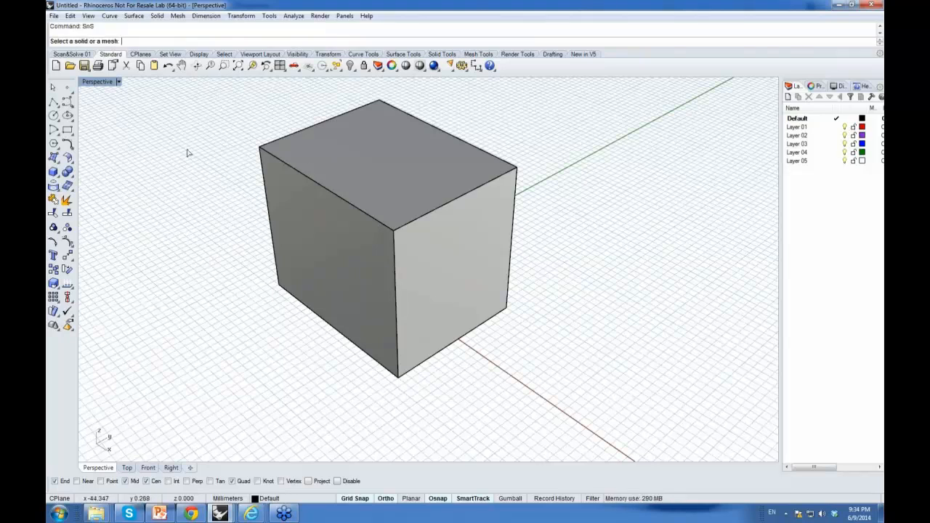
click(398, 223)
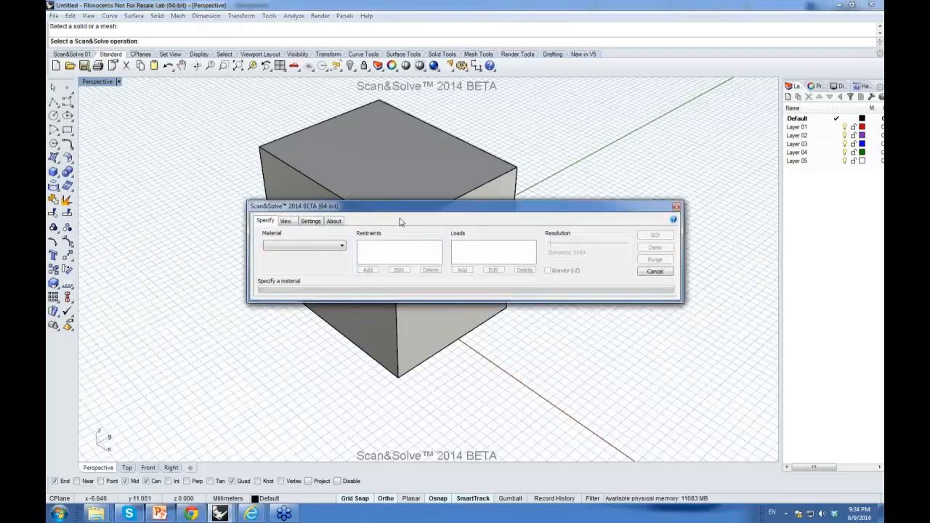
drag(407, 205, 433, 33)
right_drag(380, 208, 411, 228)
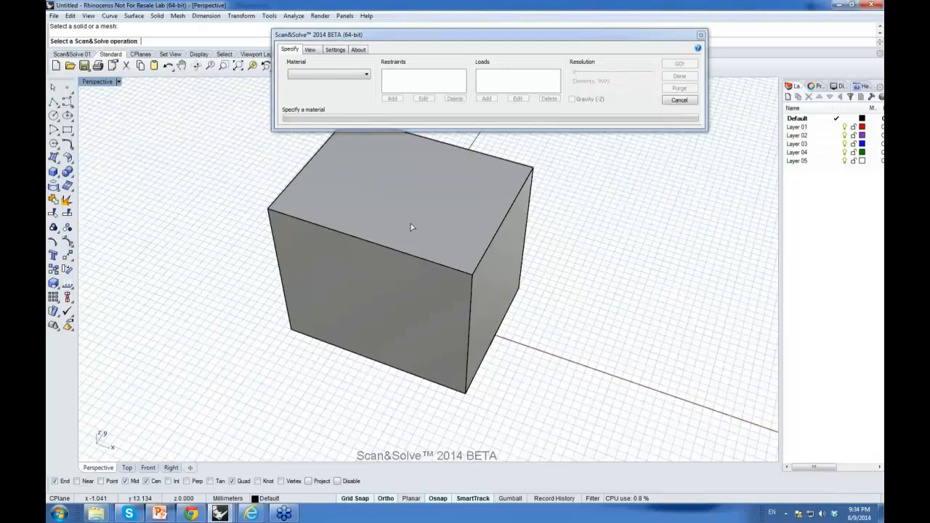
click(368, 74)
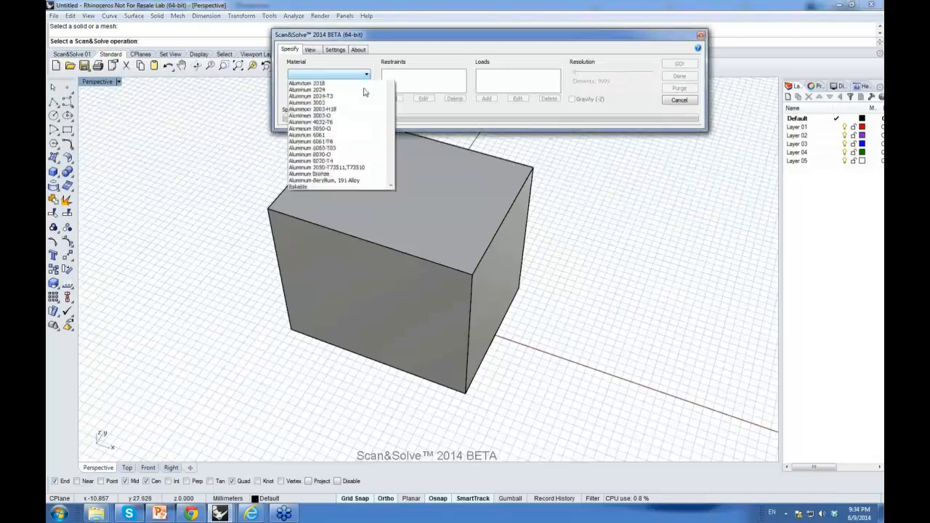
click(328, 186)
Step: Add a restraint on a face of the box
click(395, 98)
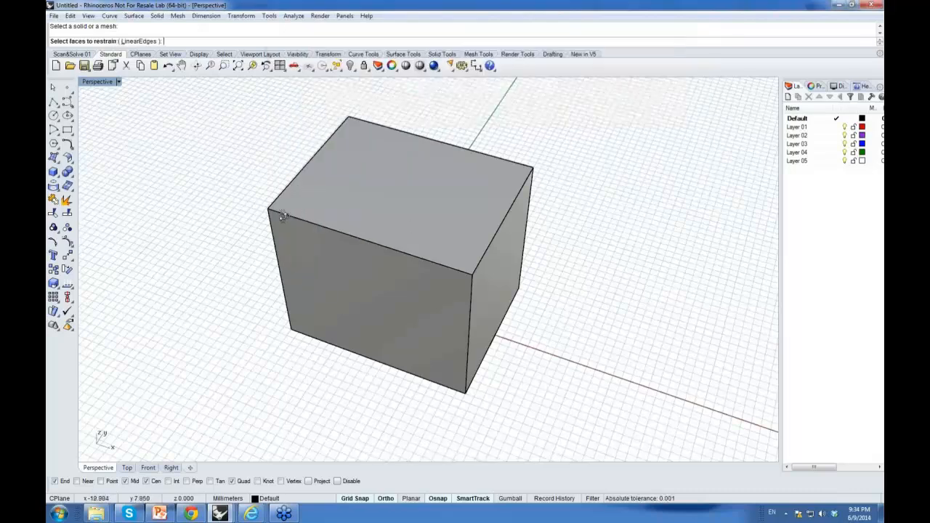
right_click(299, 240)
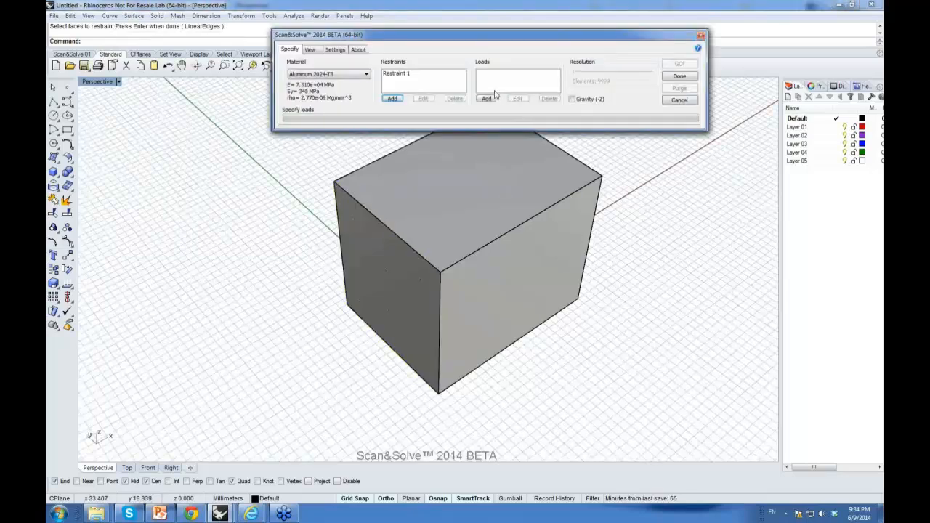
Step: Add a load and select the box's top face for it
click(487, 99)
click(481, 181)
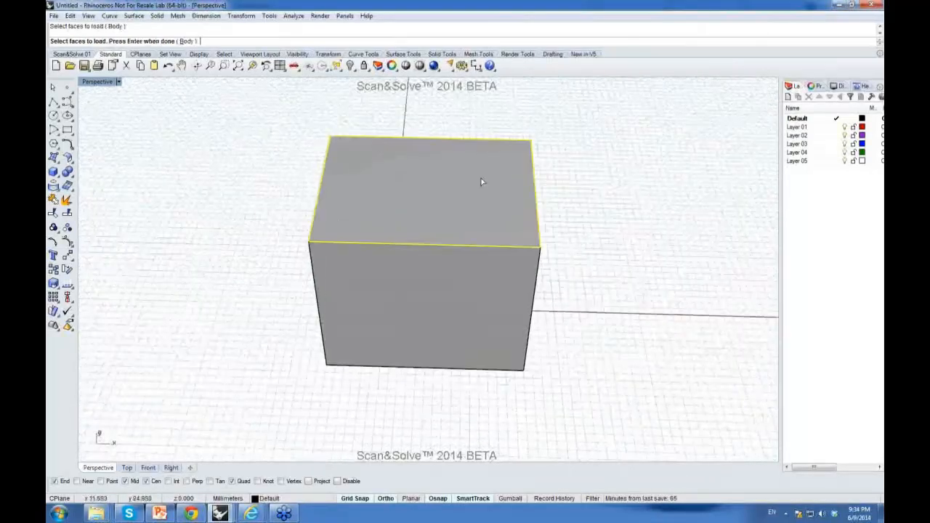
right_click(481, 182)
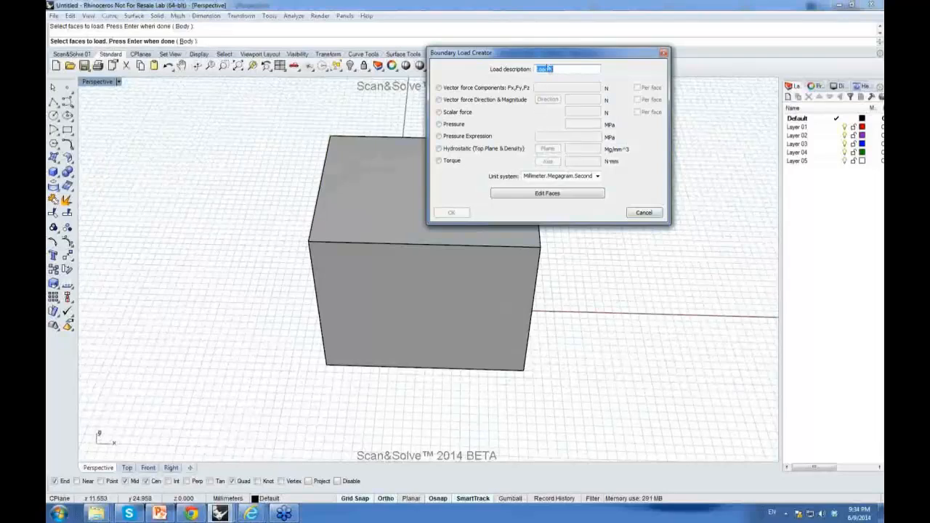
Step: Choose a vector force by direction and magnitude, picking the direction's origin in the Front view and its end in the Top view
drag(548, 59, 542, 71)
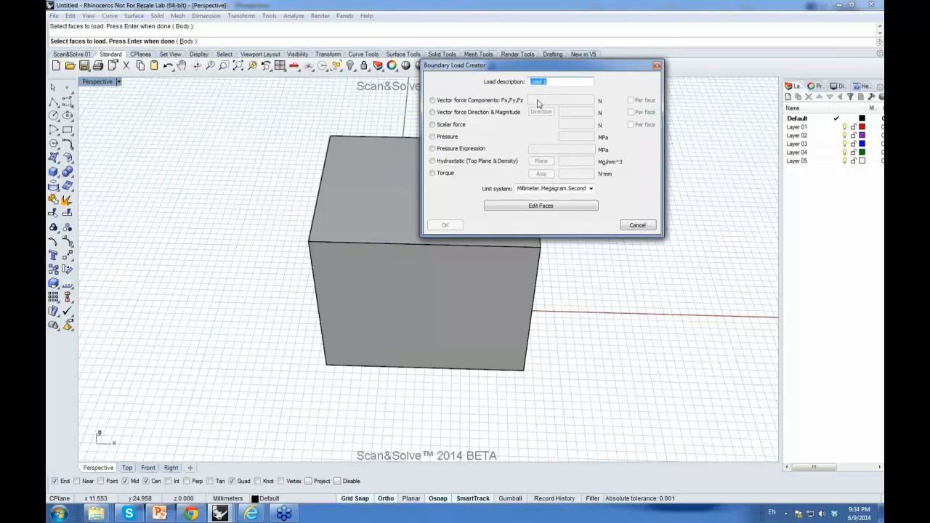
click(433, 113)
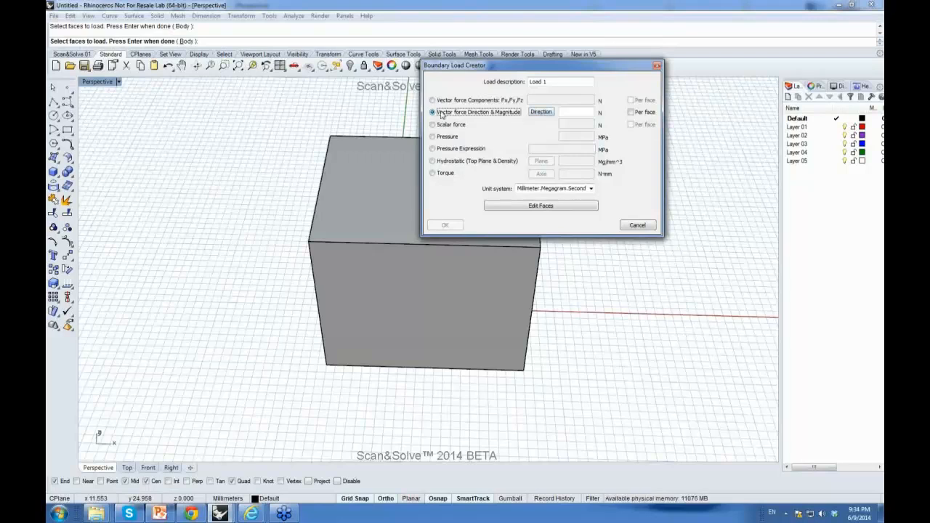
click(544, 113)
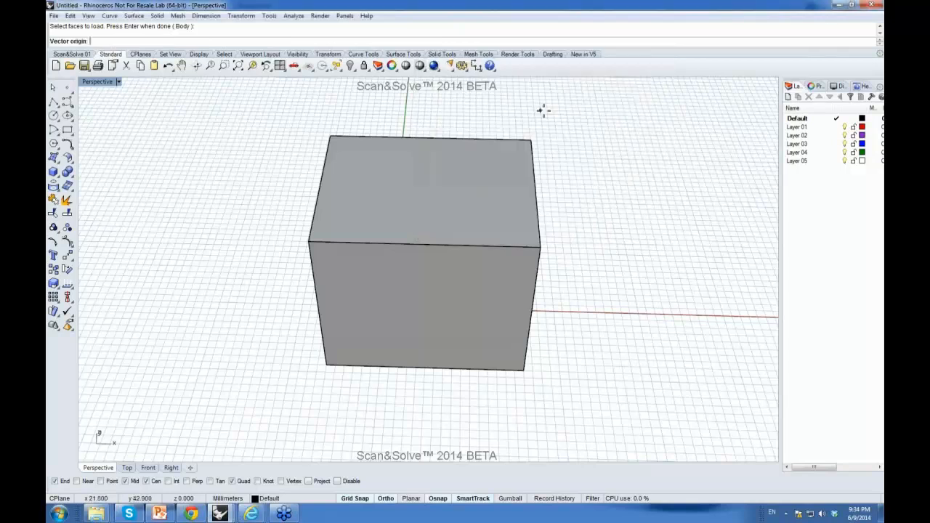
double_click(99, 85)
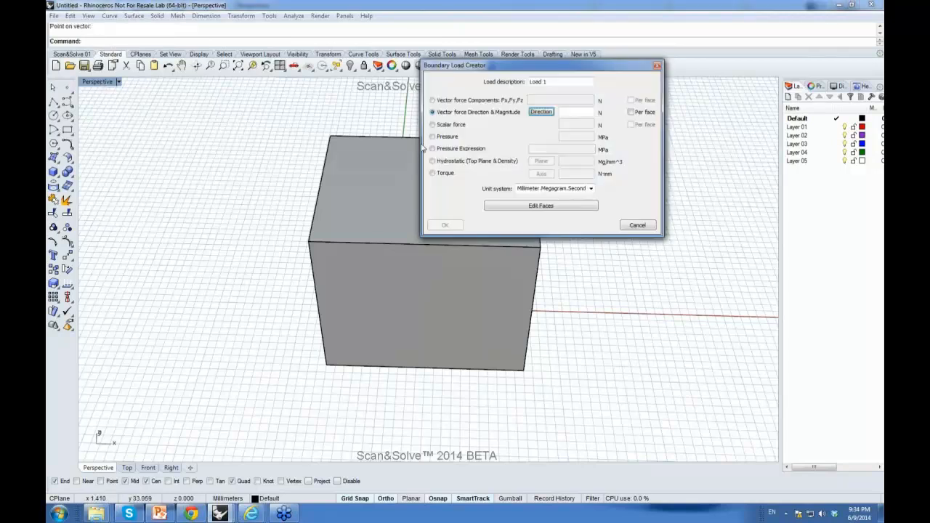
click(533, 109)
double_click(99, 85)
click(178, 400)
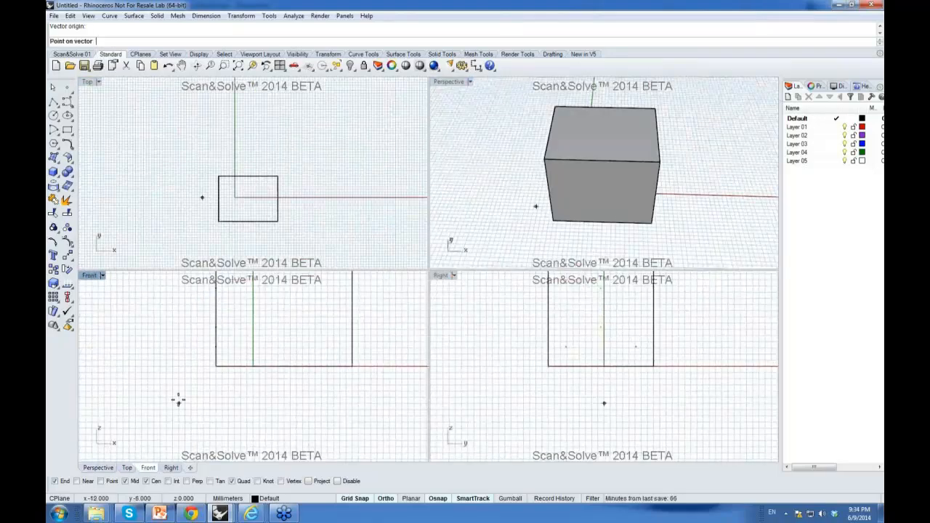
key(F8)
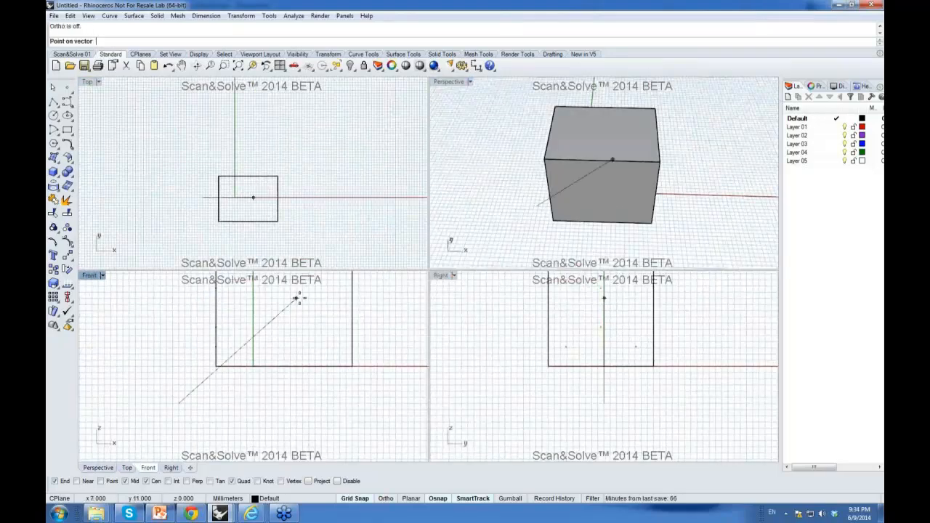
click(293, 130)
Step: Set the vector force magnitude to 1200 N
click(579, 112)
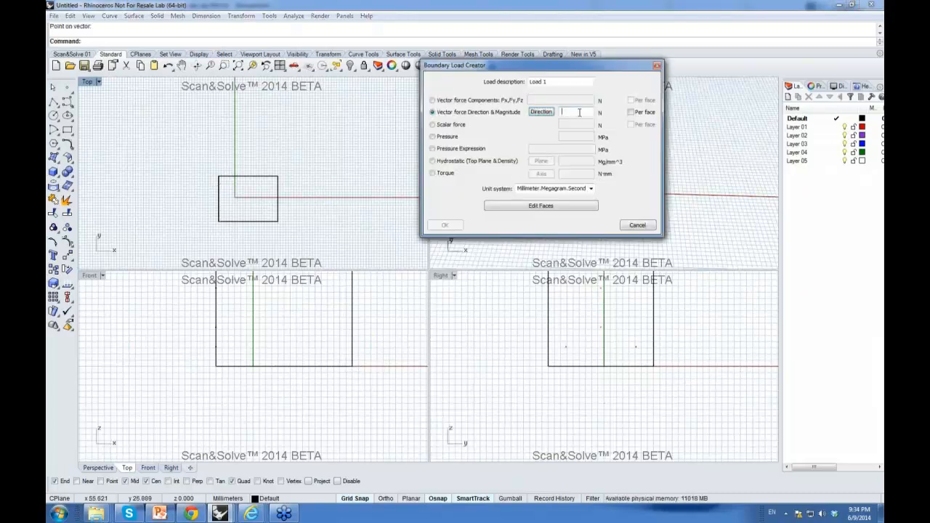
text(1200)
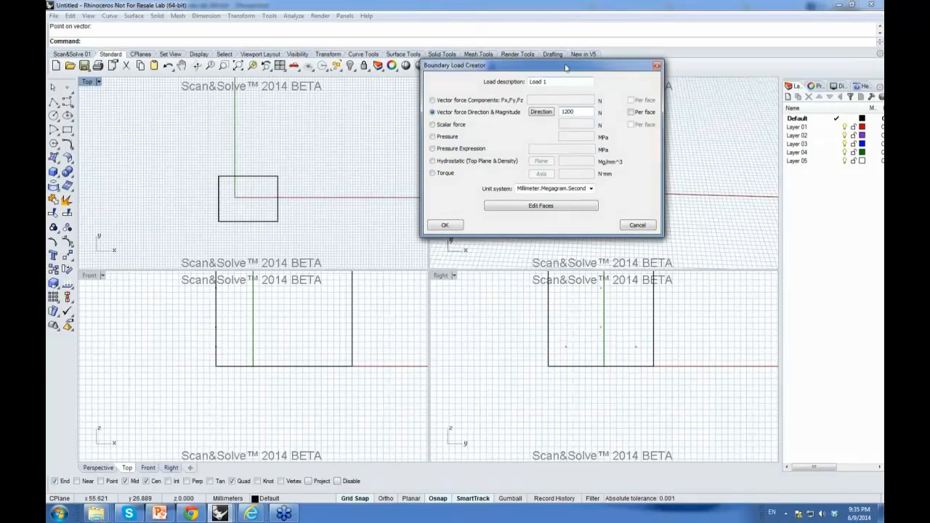
drag(571, 66, 260, 39)
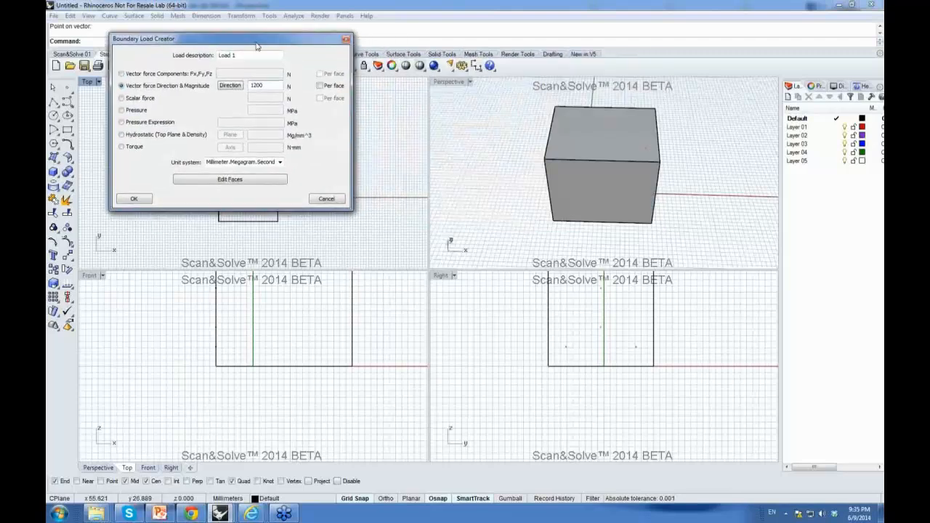
Step: Switch the load to a scalar force of 200 N
click(518, 164)
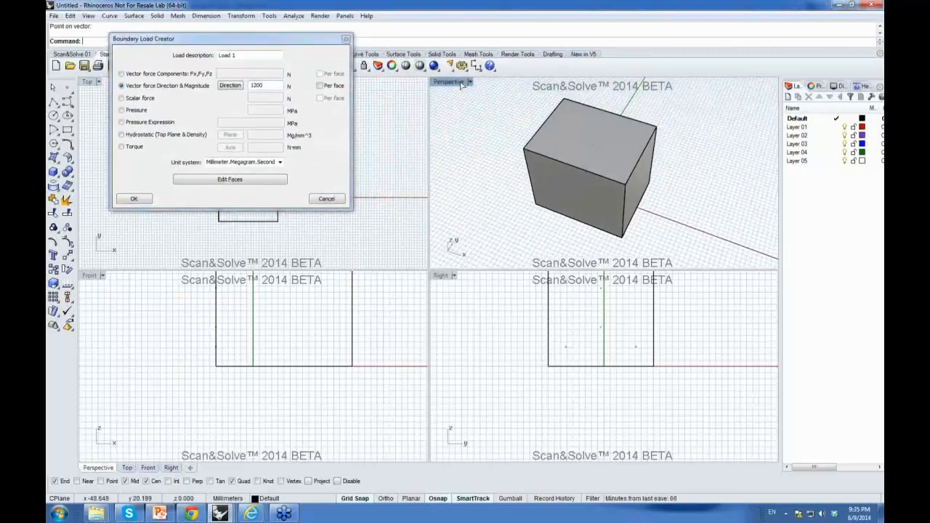
double_click(449, 81)
scroll(418, 234, up, 3)
right_drag(417, 249, 428, 206)
scroll(438, 318, down, 3)
right_drag(438, 317, 501, 227)
scroll(442, 172, up, 4)
scroll(486, 204, up, 3)
scroll(503, 199, down, 2)
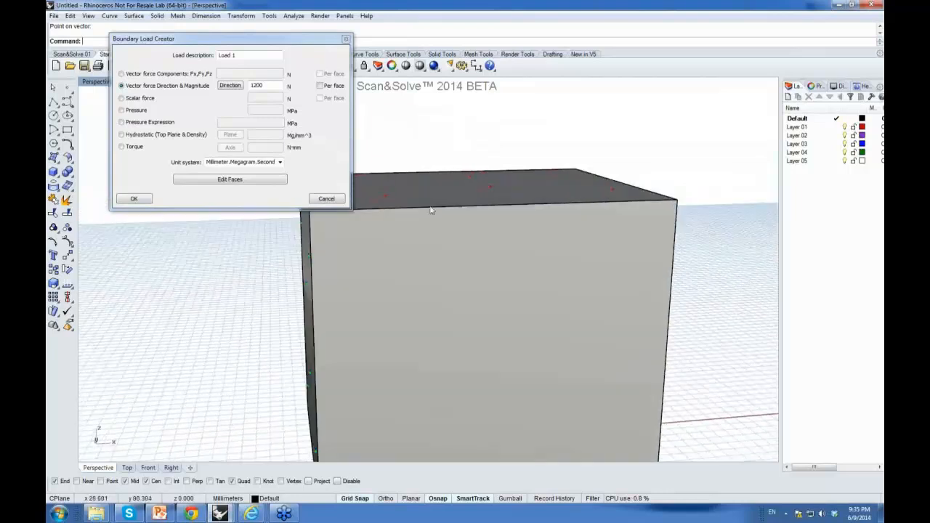
click(124, 100)
click(259, 98)
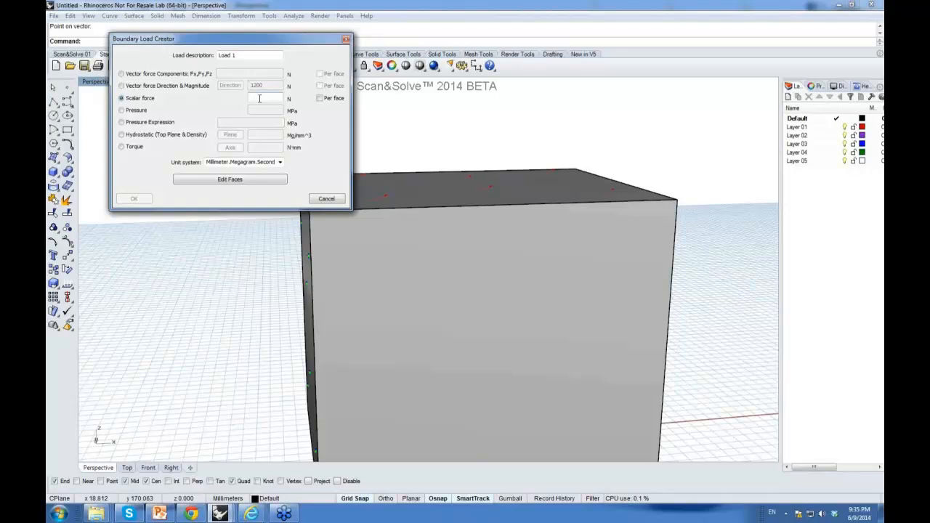
text(200)
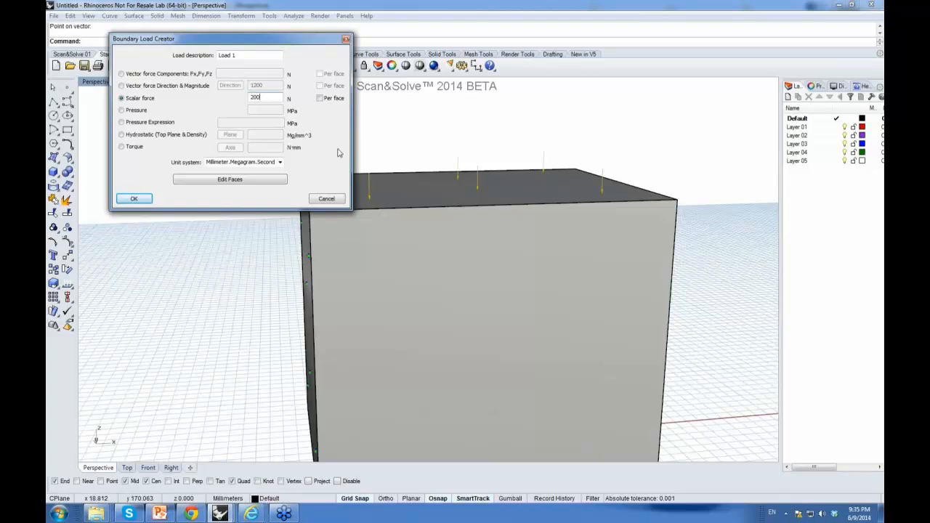
Step: Switch the load to a pressure of 100 MPa
scroll(463, 215, up, 4)
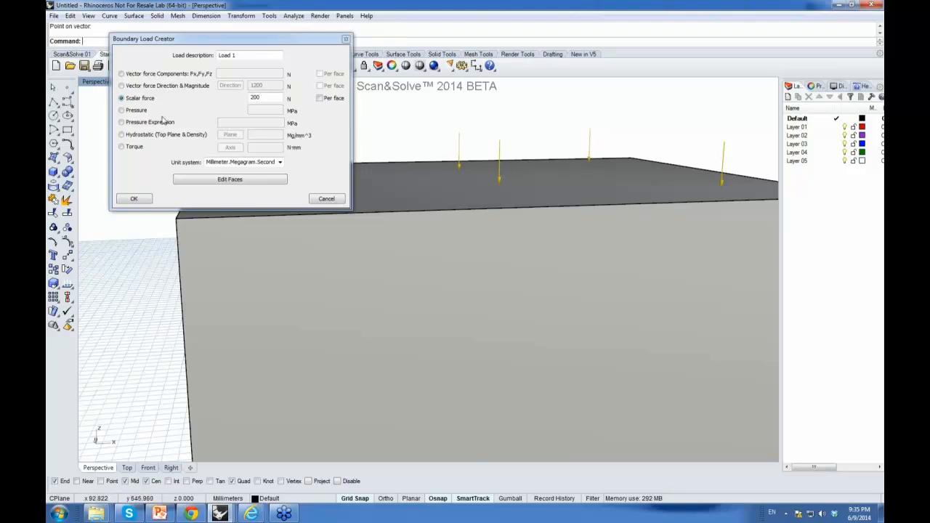
click(122, 110)
click(255, 109)
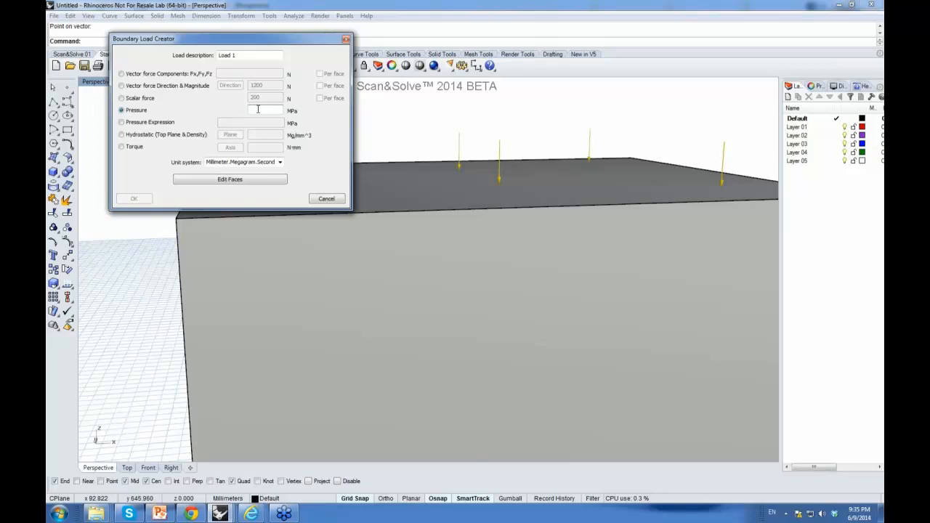
text(100)
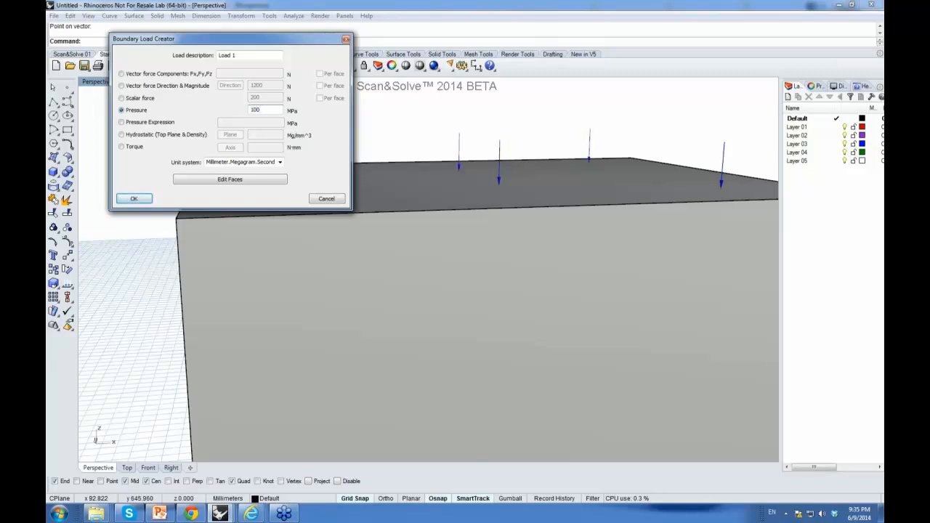
Step: Switch the load to a pressure expression x^2+y^2
right_drag(482, 202, 481, 219)
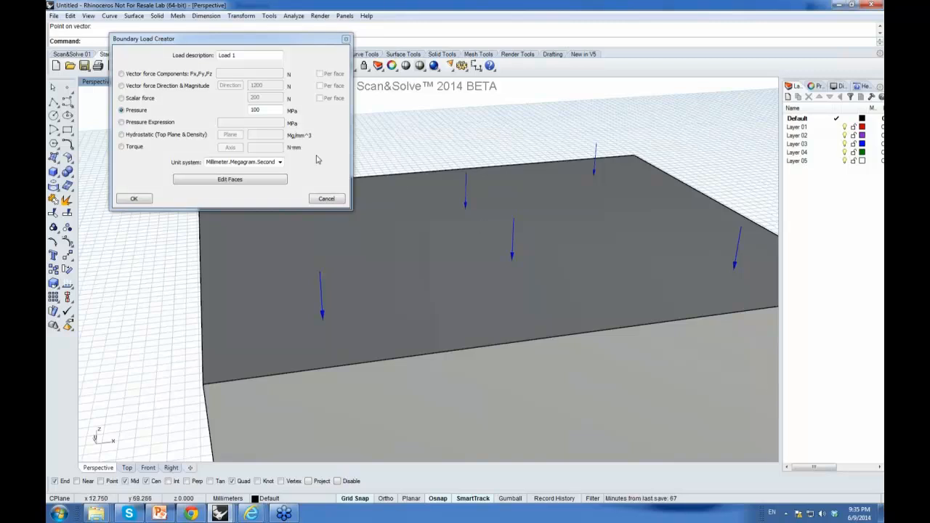
click(121, 123)
click(226, 123)
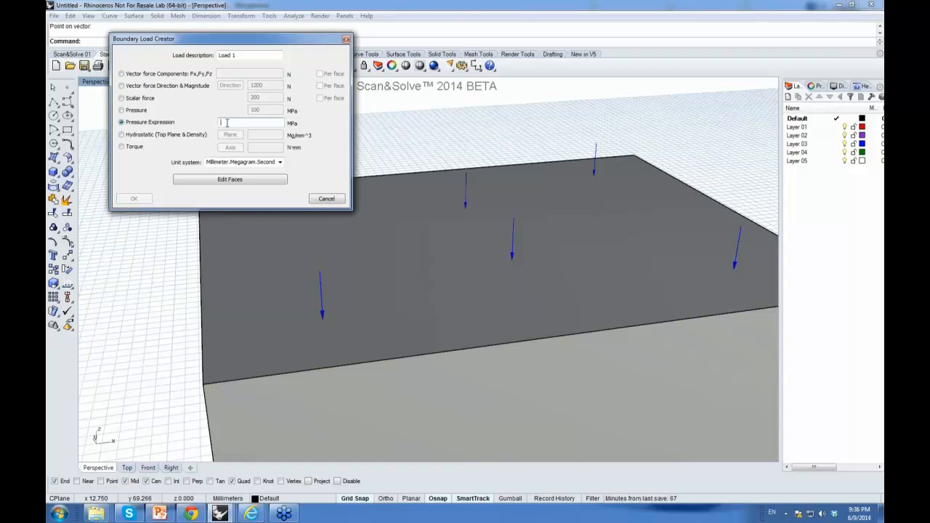
text(x^)
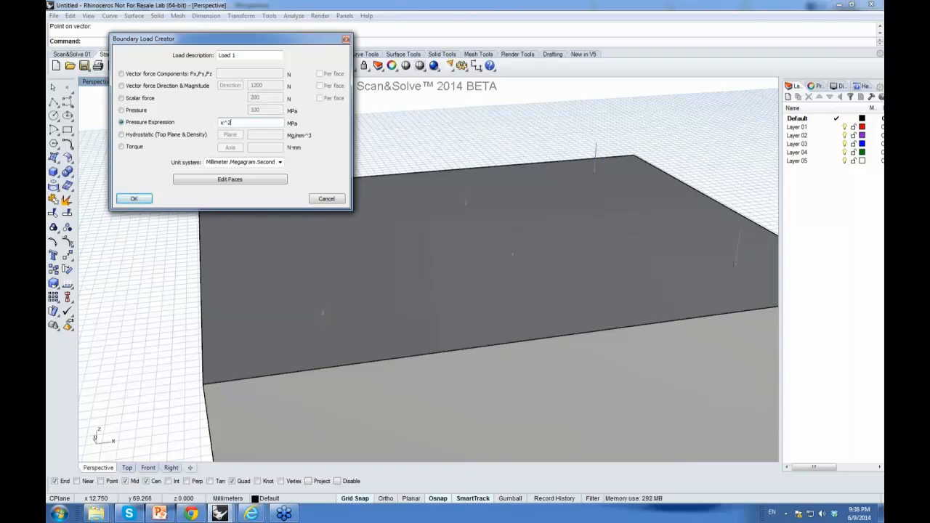
text(2+y^2)
Step: Extend the pressure expression to x^2+y^2*sin(x^y)
scroll(190, 318, down, 2)
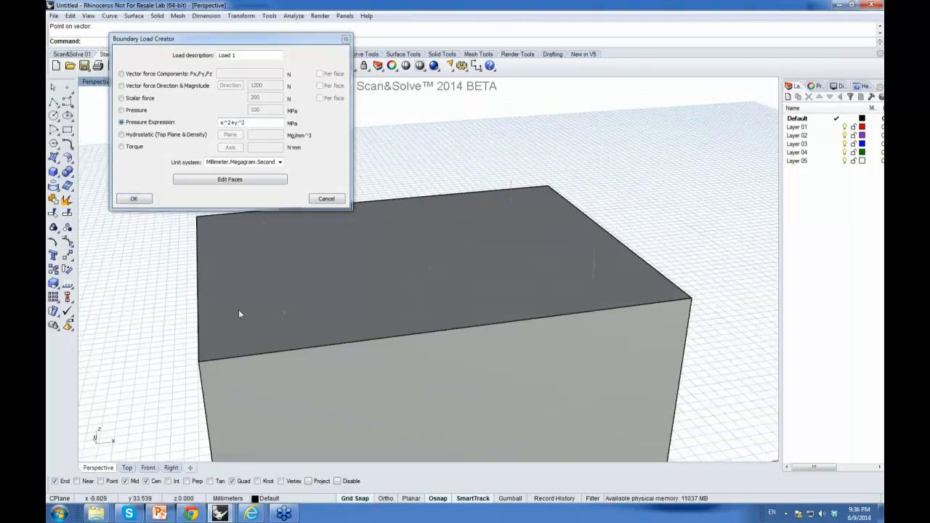
right_drag(425, 349, 461, 365)
scroll(472, 371, down, 3)
scroll(472, 371, down, 4)
right_drag(436, 319, 430, 294)
scroll(435, 288, up, 5)
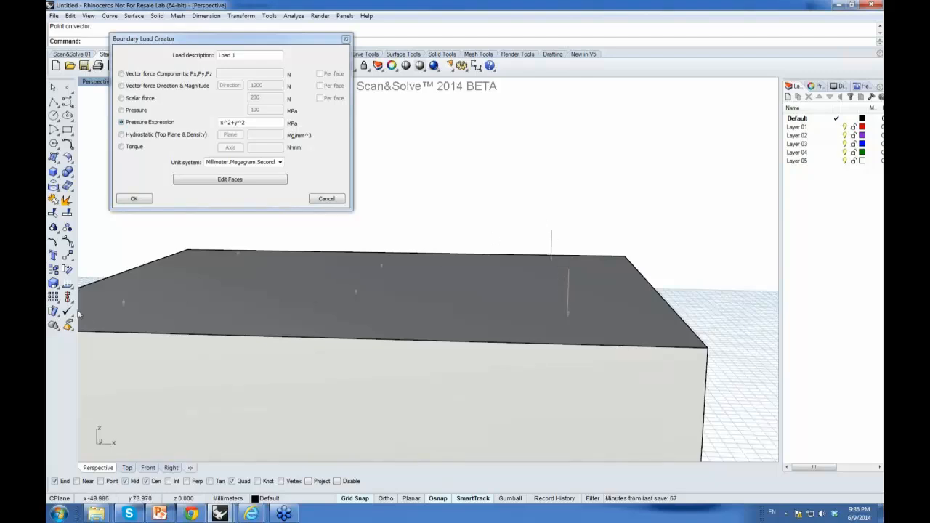
right_drag(381, 282, 401, 303)
scroll(393, 357, down, 9)
click(247, 122)
text(*sin(x^y))
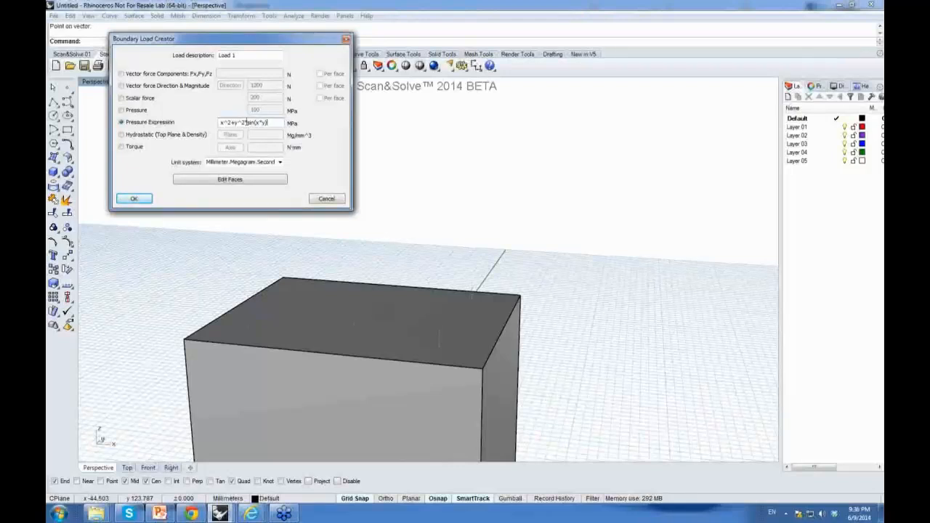
Step: Switch the load to hydrostatic, picking a top plane above the box and setting a density of 1000
click(121, 135)
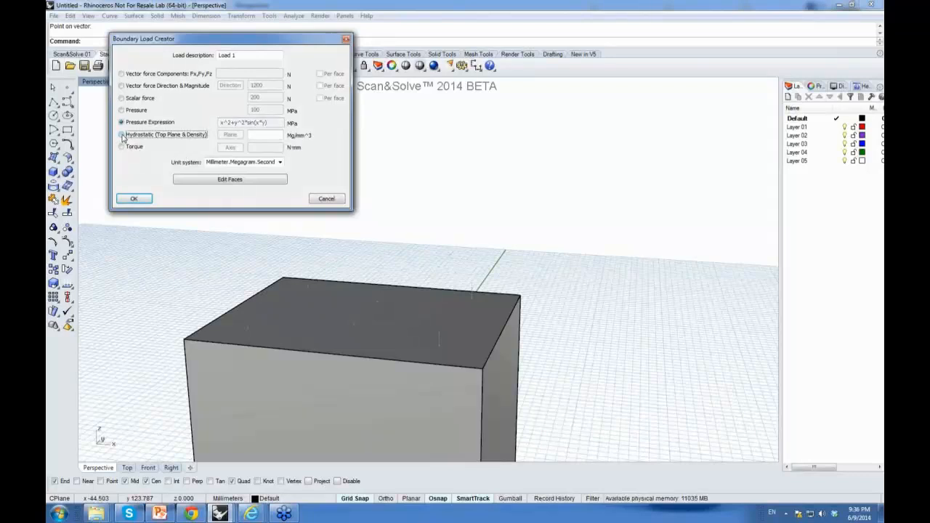
click(230, 136)
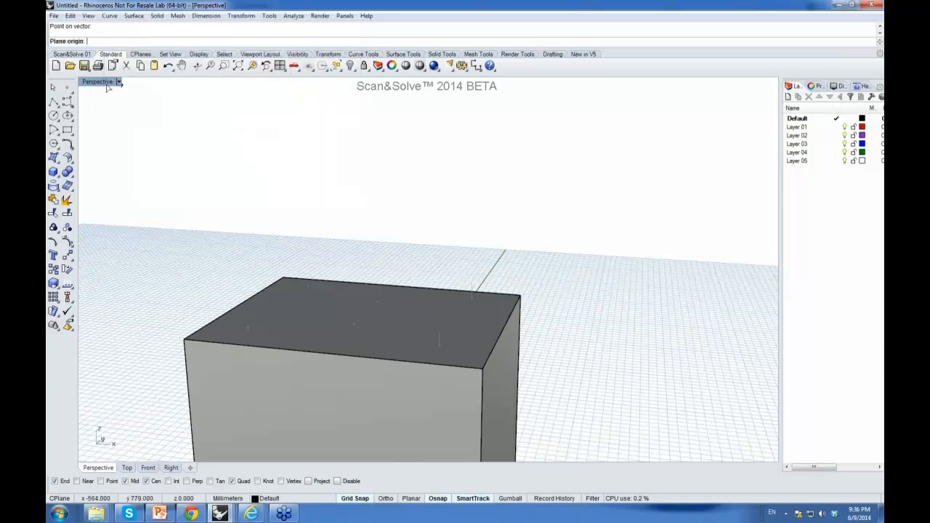
double_click(107, 83)
scroll(469, 187, down, 6)
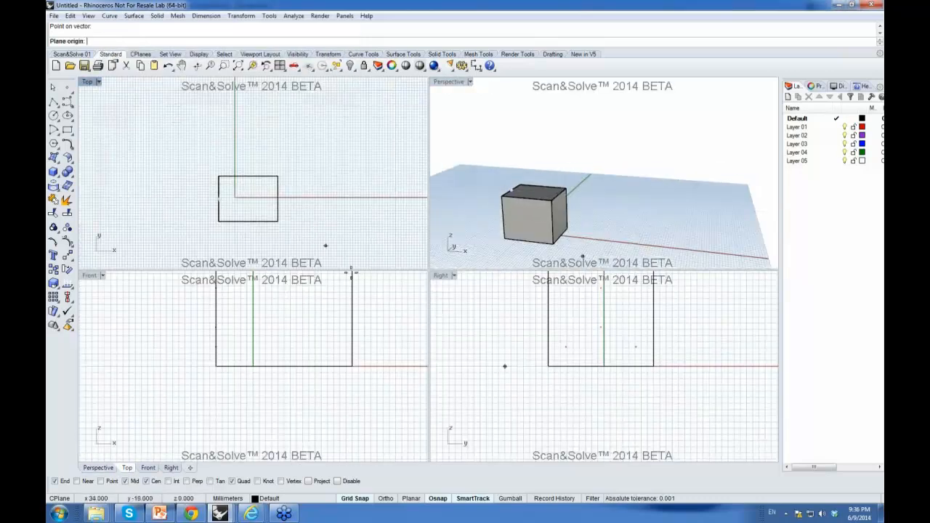
scroll(363, 343, down, 4)
scroll(559, 336, down, 5)
click(553, 316)
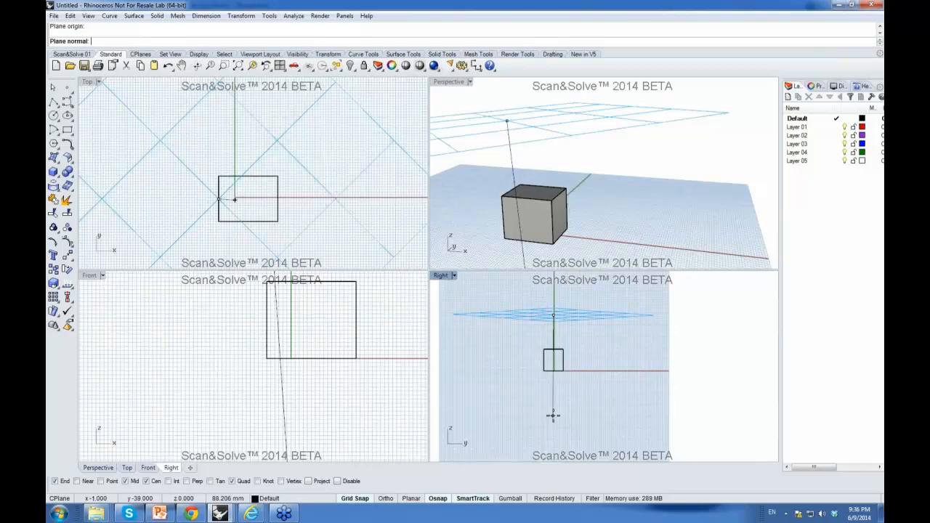
key(F8)
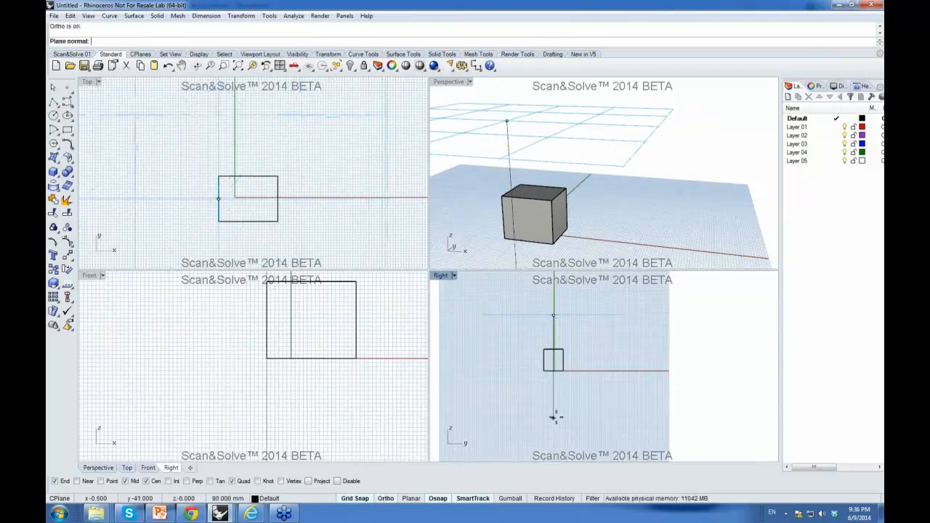
click(555, 416)
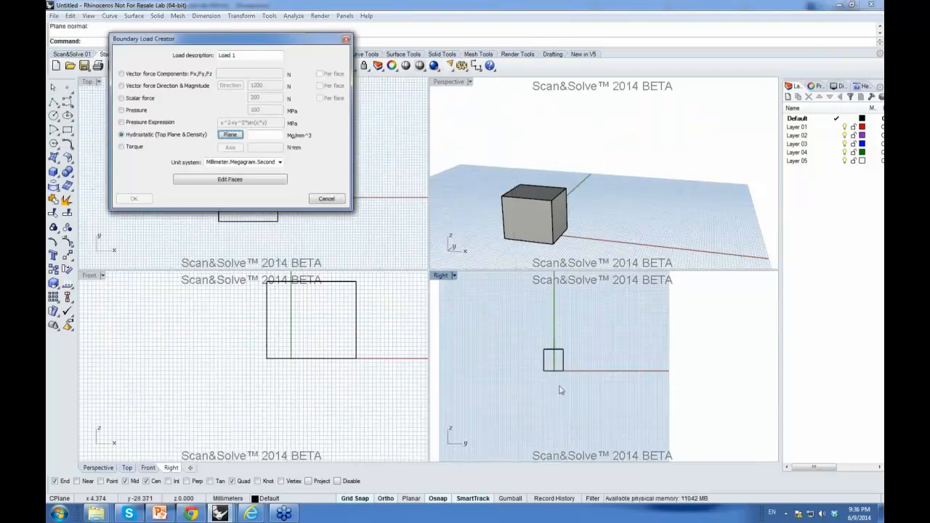
click(265, 134)
text(1000)
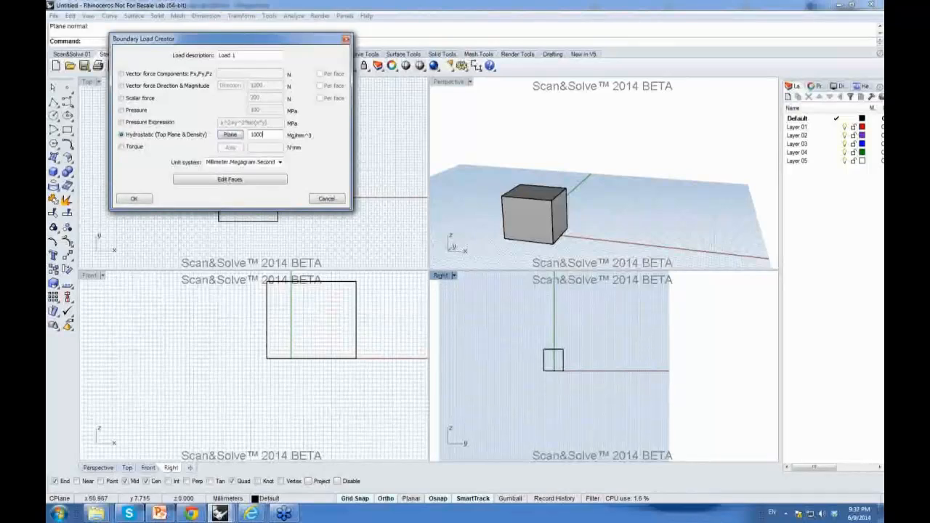
Step: Set the load's unit system to Meter.Kilogram.Second
click(282, 162)
click(244, 171)
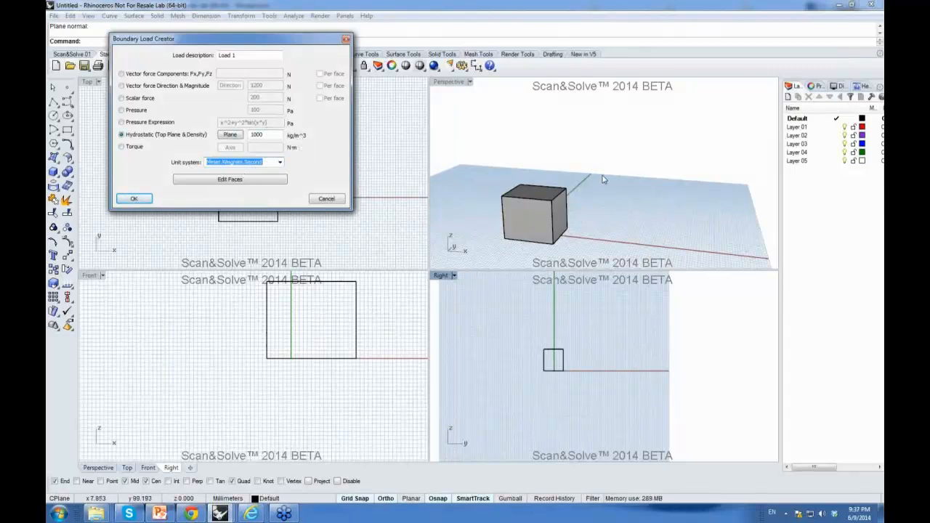
right_drag(540, 181, 556, 167)
scroll(530, 185, up, 12)
scroll(567, 185, down, 6)
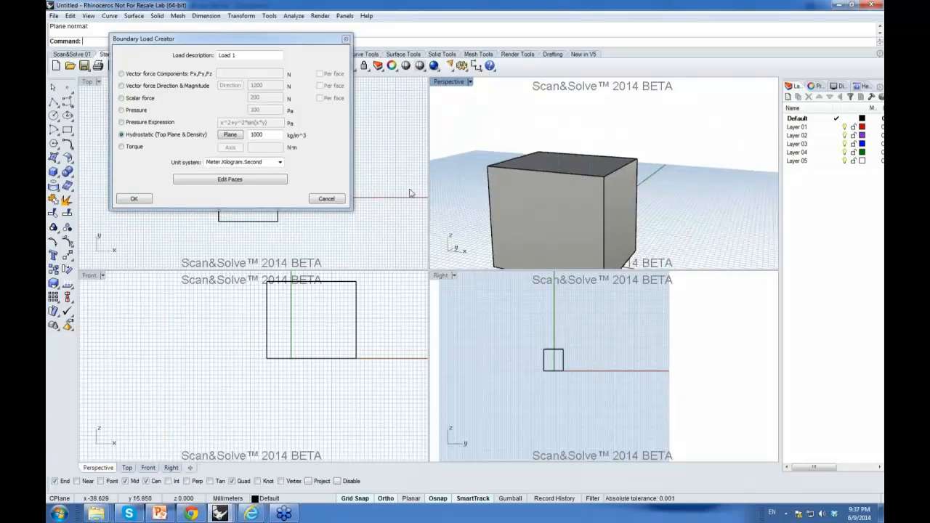
Step: Switch the load to a torque of 12200 N·m about an axis picked beside the box
click(121, 147)
click(230, 148)
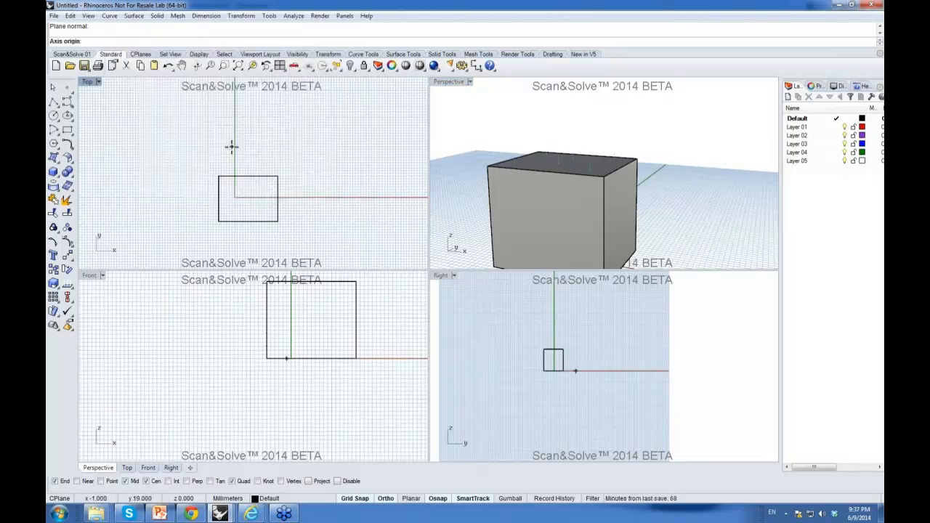
scroll(455, 139, down, 3)
click(472, 128)
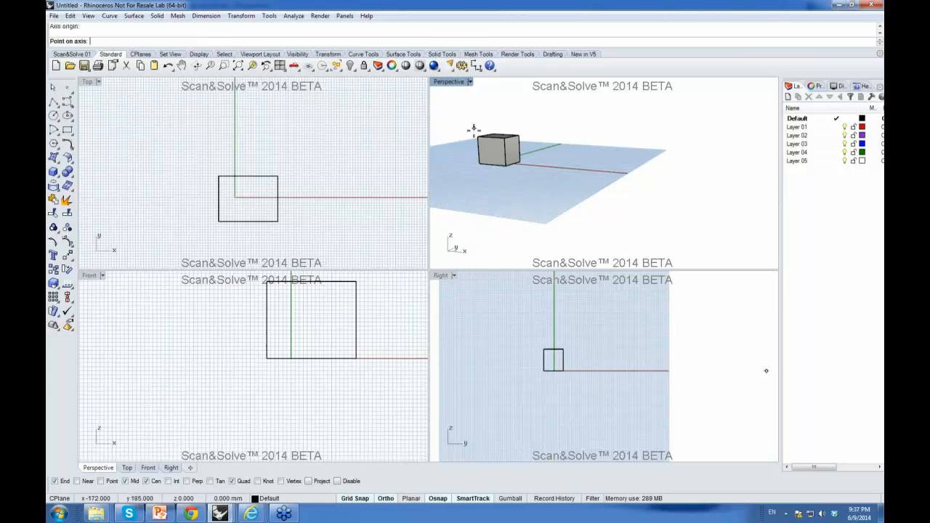
click(630, 361)
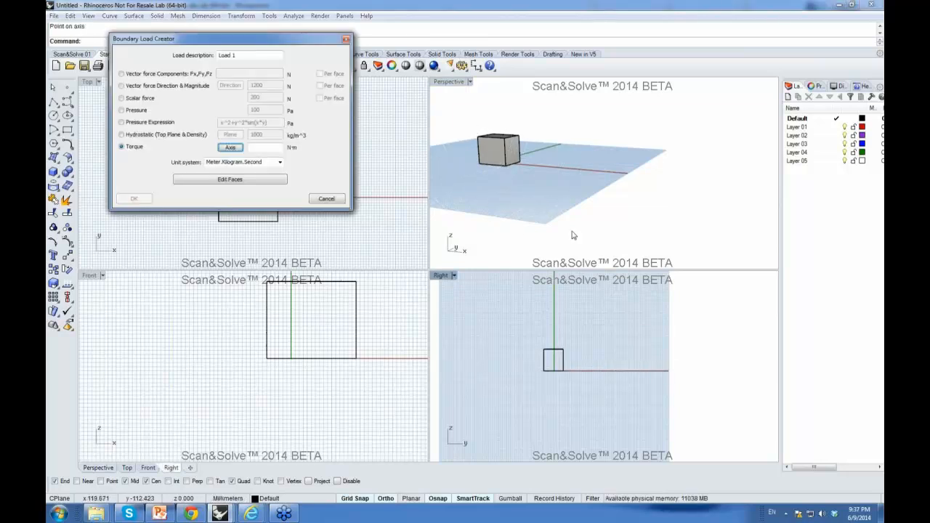
text(12200)
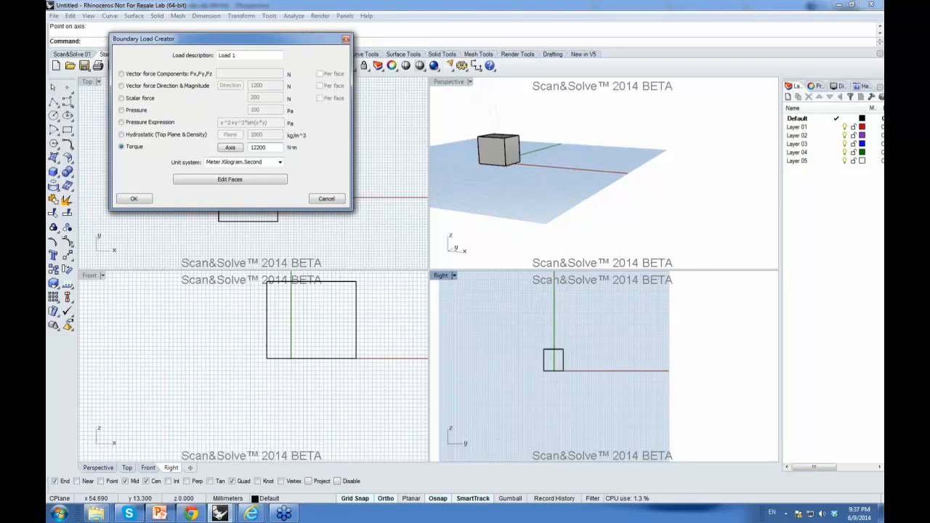
Step: Accept the torque load and start the solve
double_click(452, 82)
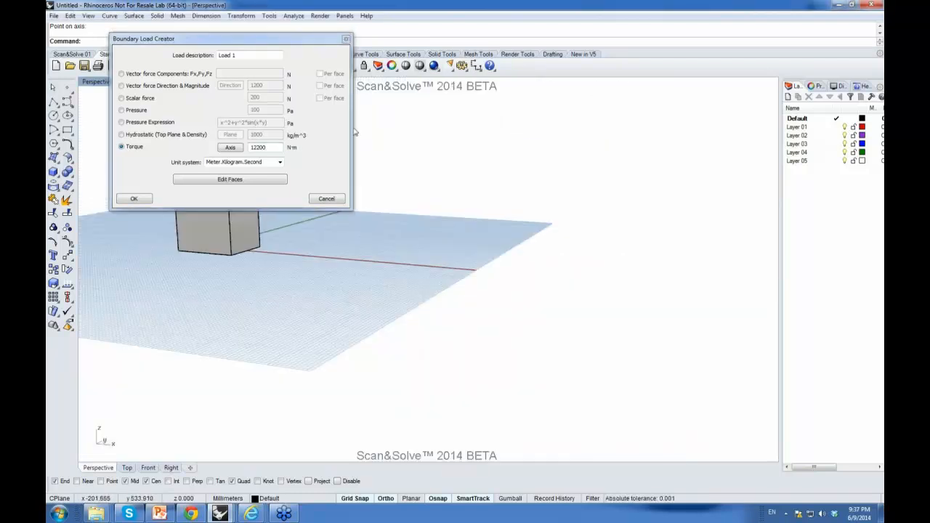
drag(266, 47, 659, 68)
right_drag(351, 224, 269, 219)
right_drag(388, 226, 260, 239)
scroll(259, 239, down, 6)
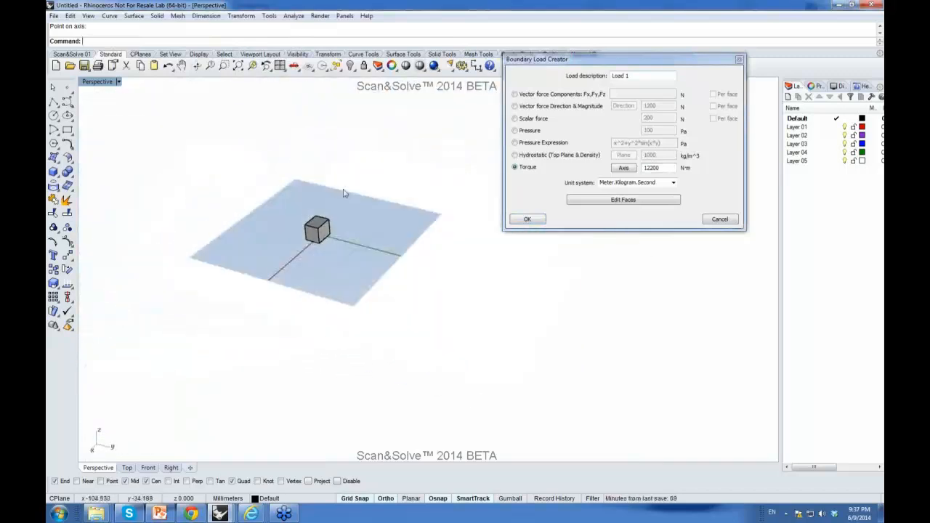
scroll(342, 195, up, 8)
scroll(305, 213, up, 6)
right_drag(362, 245, 221, 256)
scroll(220, 255, down, 4)
scroll(346, 261, down, 5)
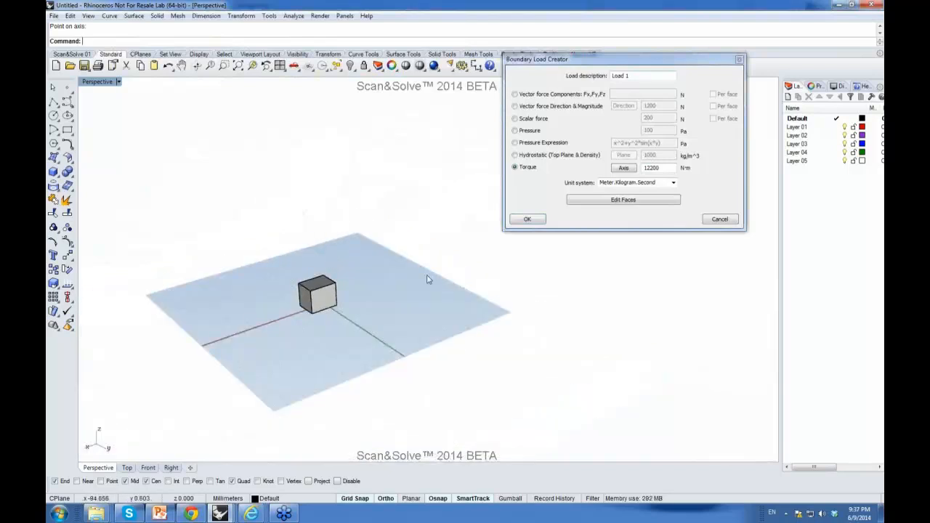
click(526, 220)
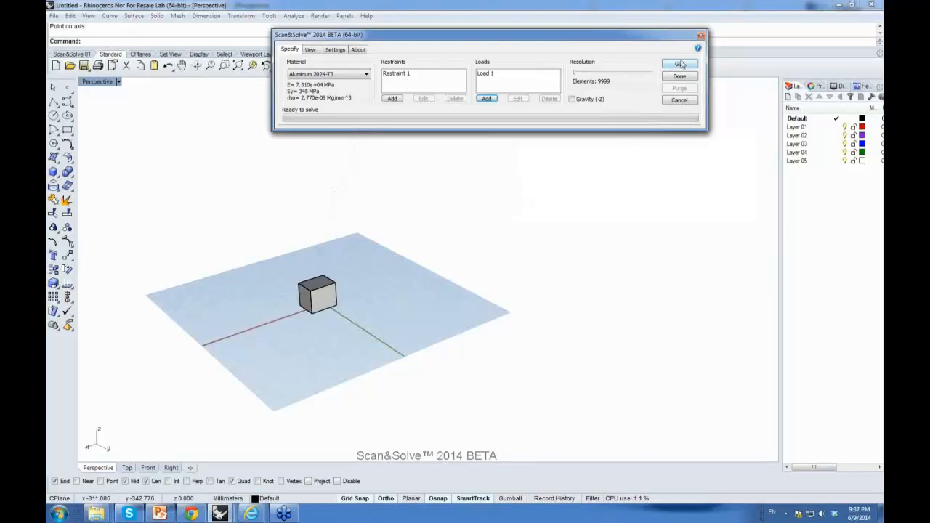
click(679, 64)
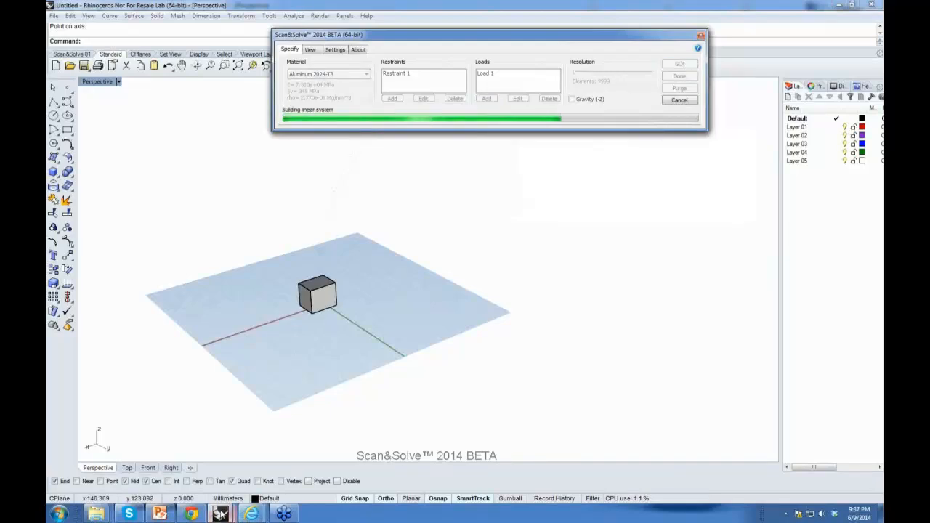
Step: Examine the propeller's von Mises danger level results and solver settings from several angles
click(328, 458)
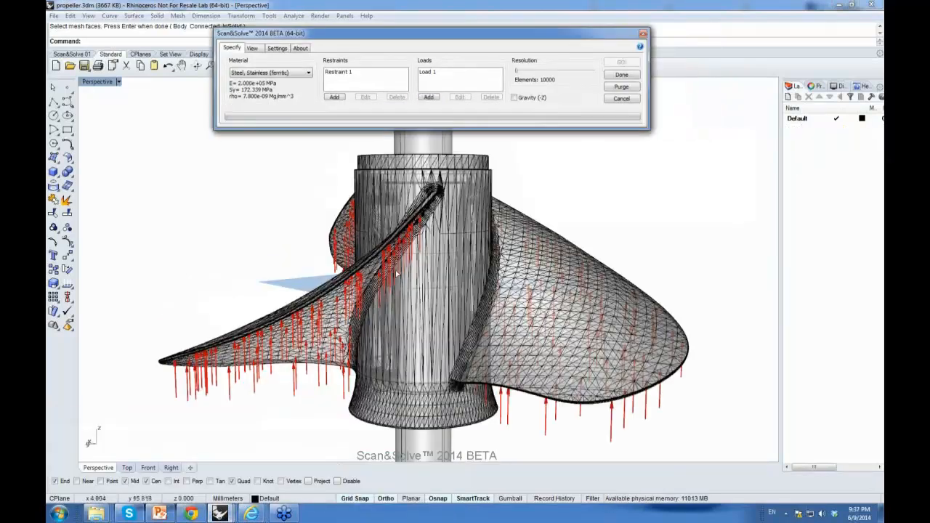
right_drag(344, 202, 385, 207)
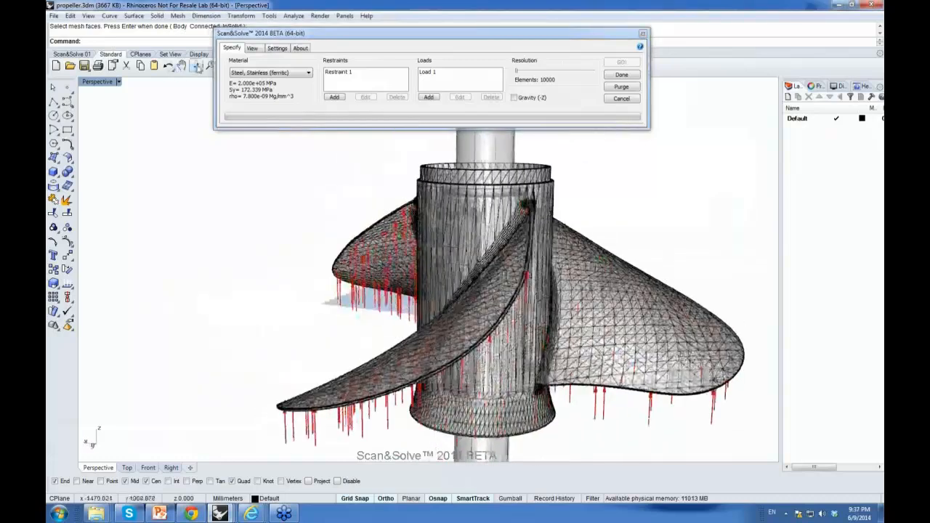
drag(291, 34, 404, 14)
click(238, 66)
right_drag(342, 209, 596, 231)
click(369, 30)
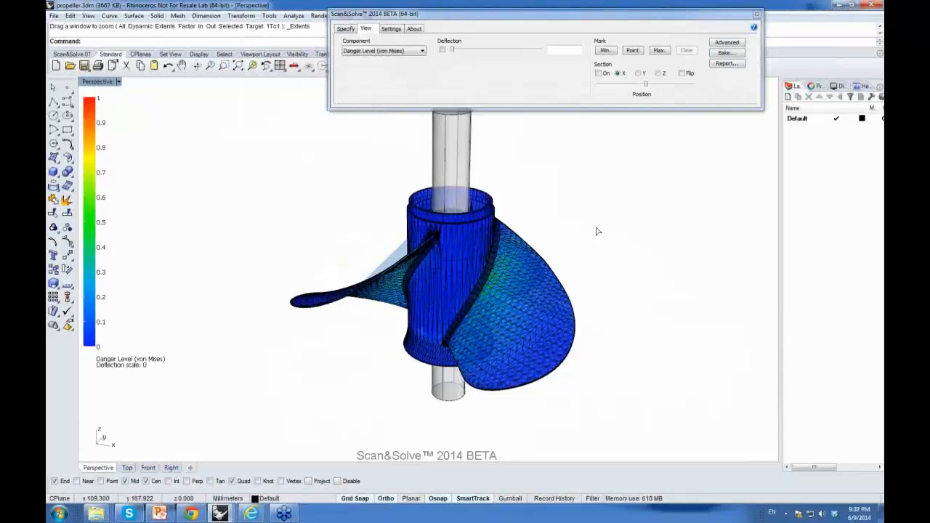
right_drag(563, 246, 518, 248)
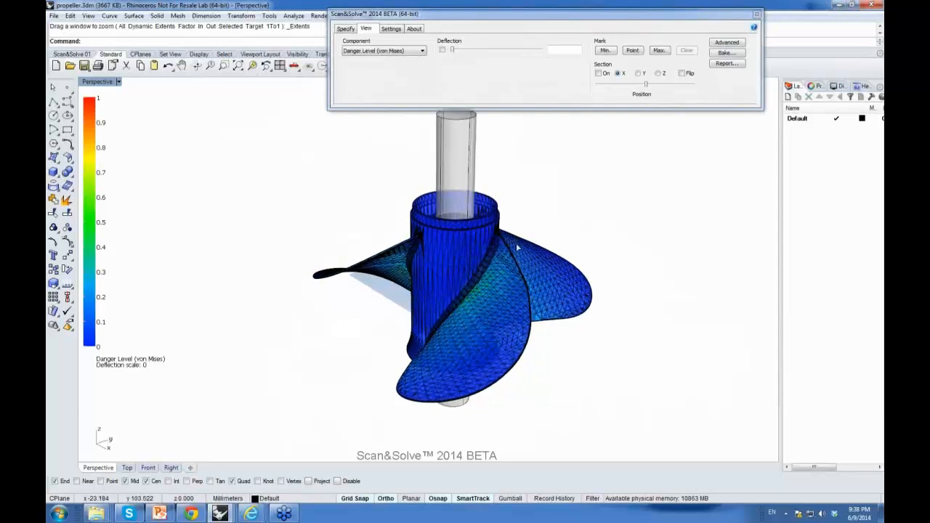
drag(452, 50, 431, 68)
right_drag(503, 317, 452, 328)
scroll(649, 149, up, 3)
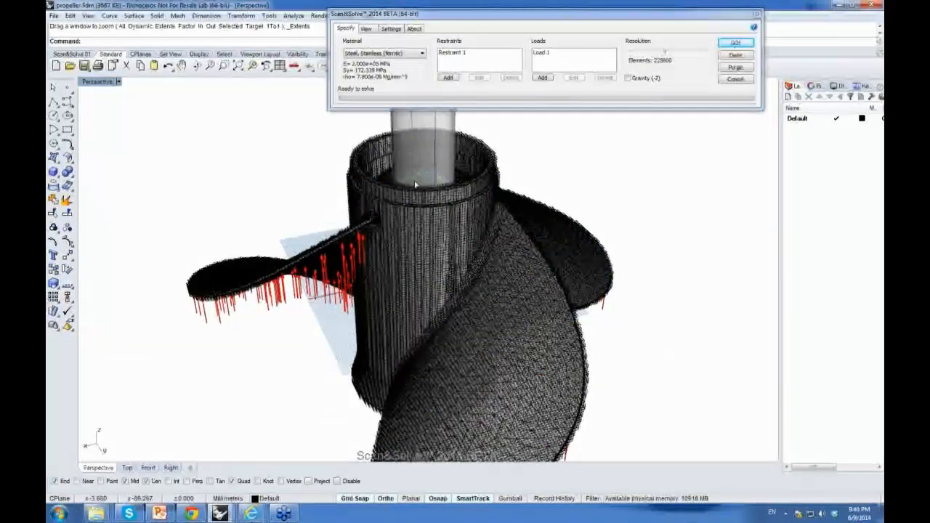
Step: Close the Scan&Solve dialogs without saving changes
click(757, 15)
click(464, 268)
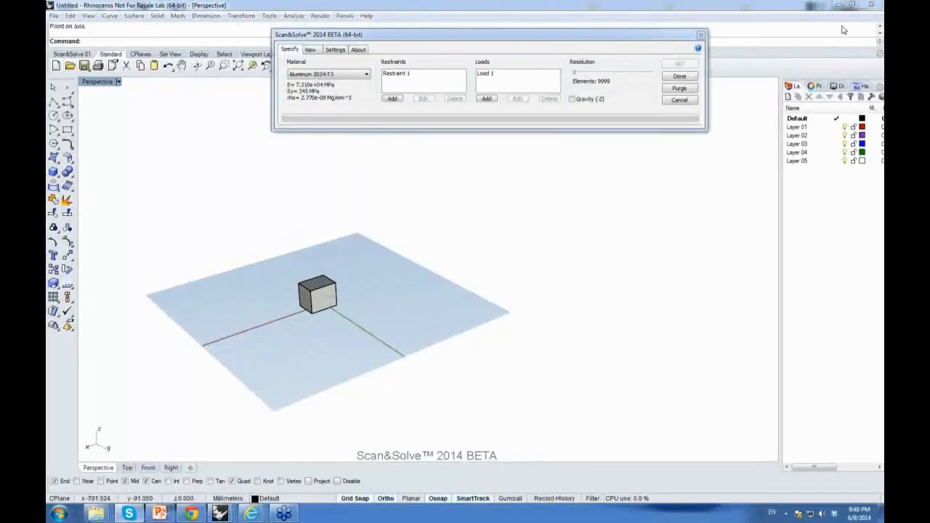
click(701, 36)
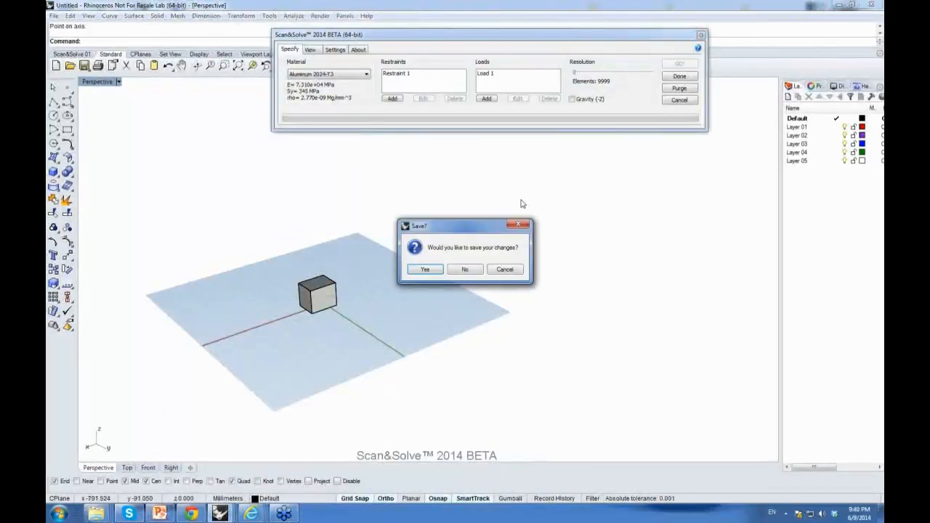
click(465, 269)
Step: Switch to the AcademicDome3.3dm model and open the EnableConduit.rvb script in the RhinoScript Editor
click(838, 4)
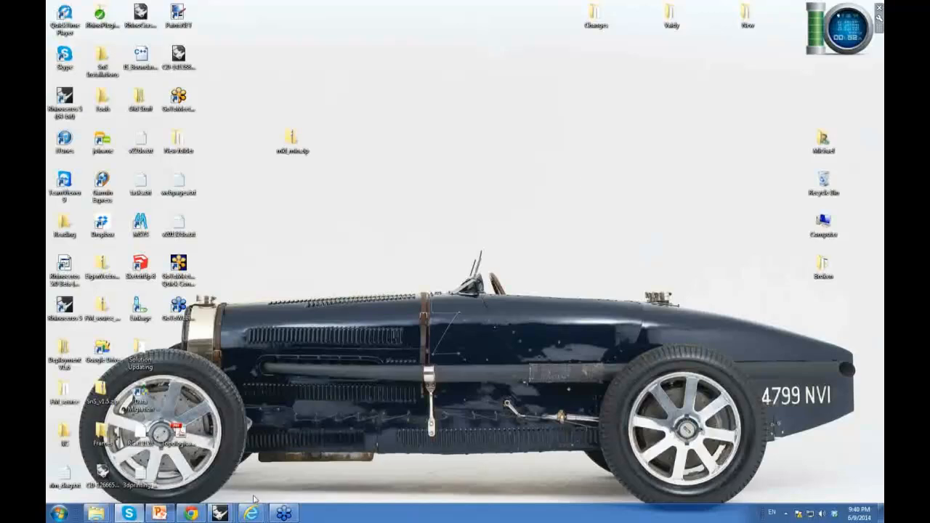
mouse_move(227, 513)
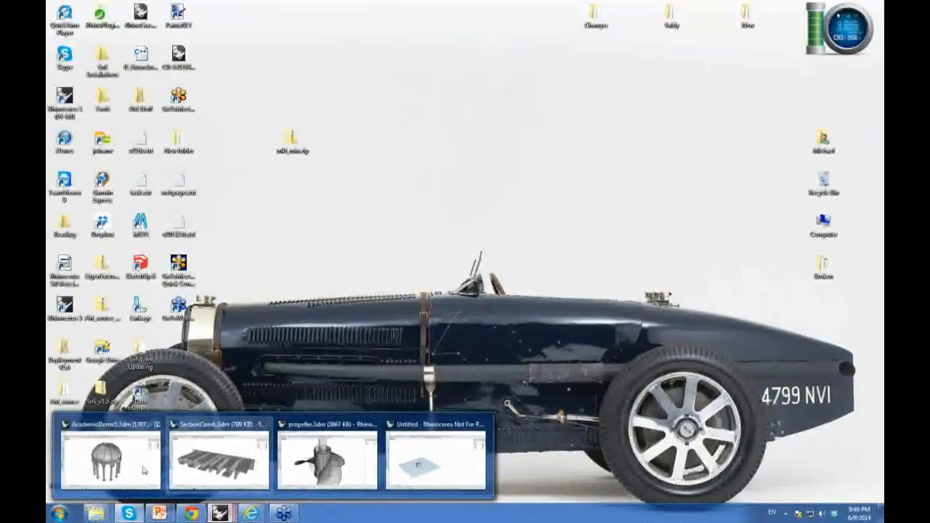
click(133, 472)
drag(636, 57, 514, 55)
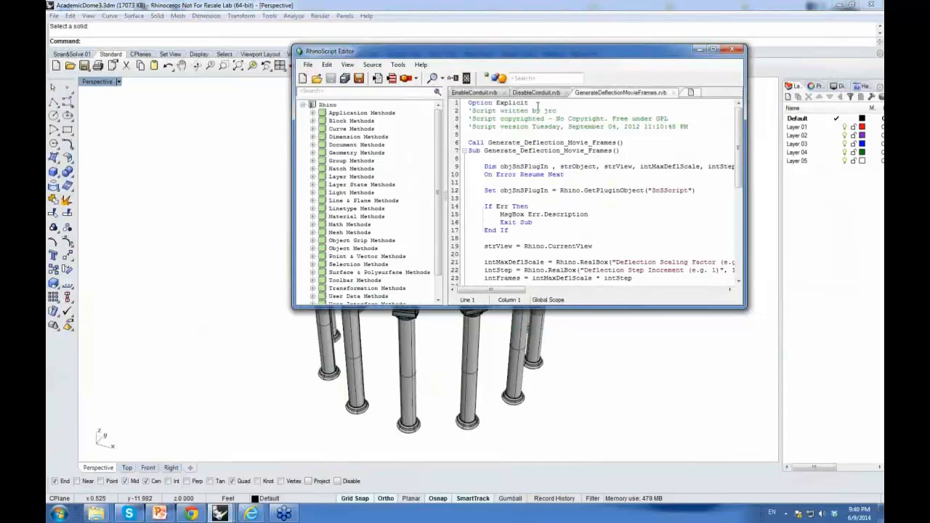
drag(537, 58, 627, 65)
click(564, 100)
drag(567, 63, 590, 65)
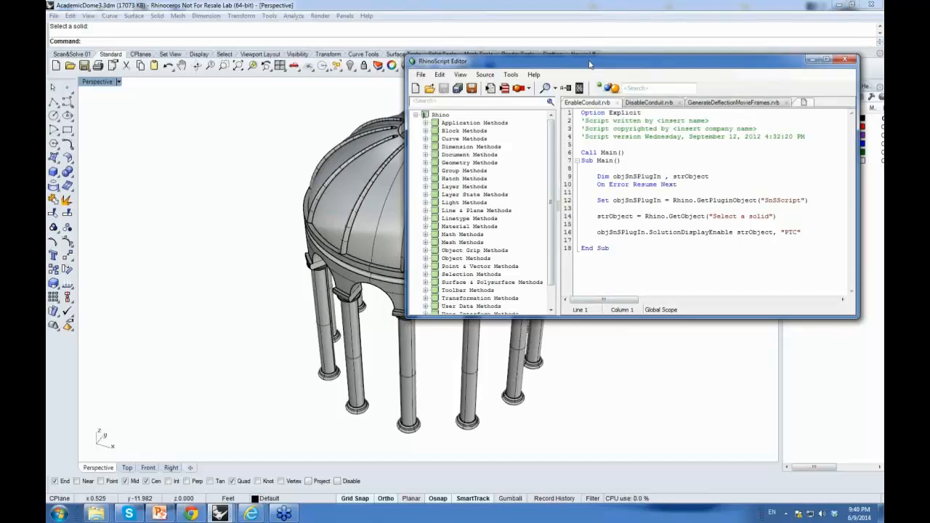
drag(590, 65, 597, 28)
Step: Select the dome and run the SnS command to display its stored results
right_drag(331, 241, 294, 212)
click(316, 223)
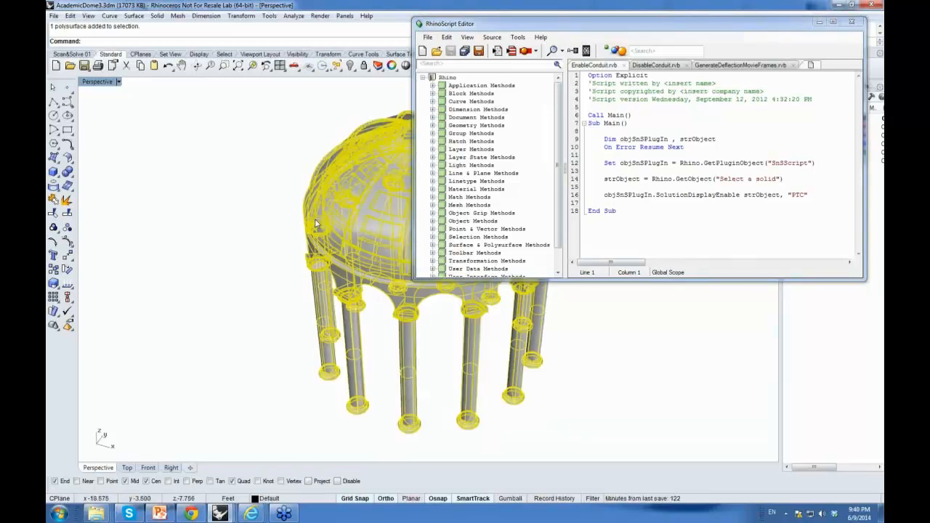
text(SnS)
key(Return)
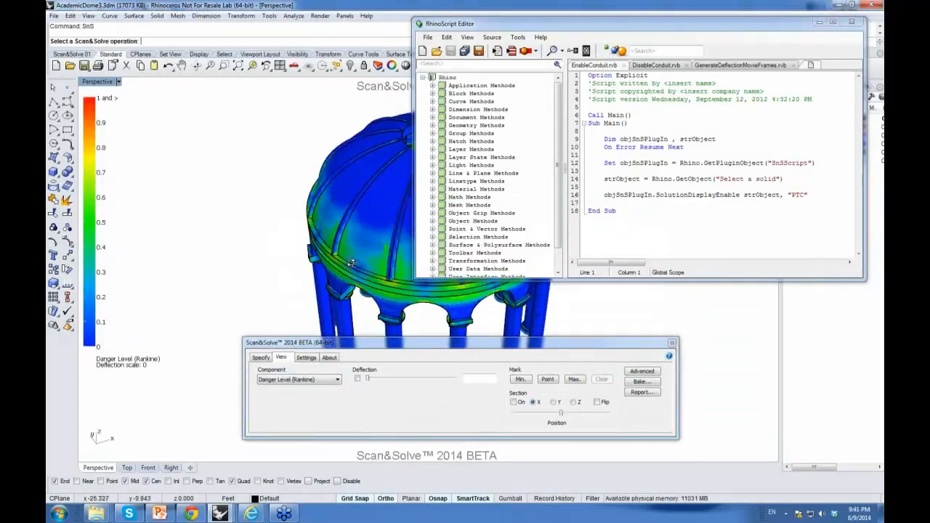
Step: Review the dome's analysis setup and close the Scan&Solve dialog
mouse_move(367, 380)
mouse_down()
mouse_move(458, 382)
mouse_move(353, 387)
mouse_up()
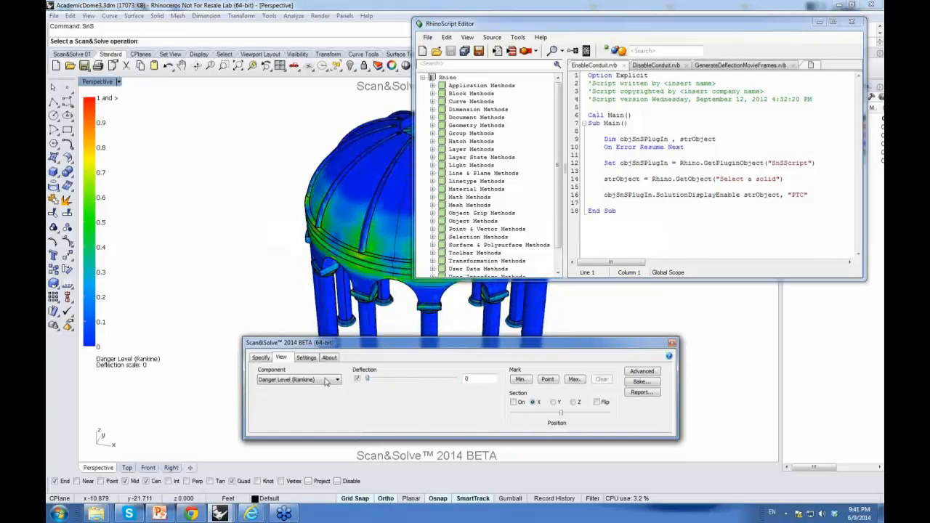
click(263, 358)
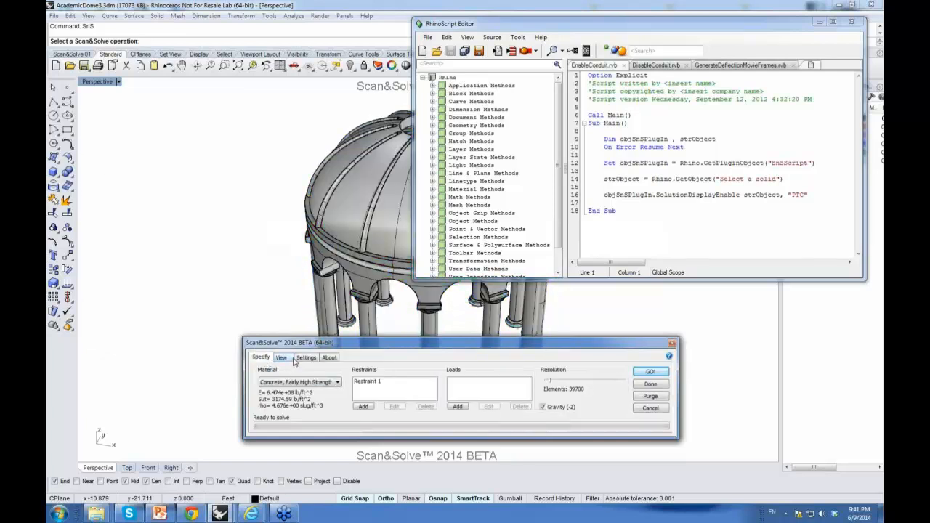
click(649, 408)
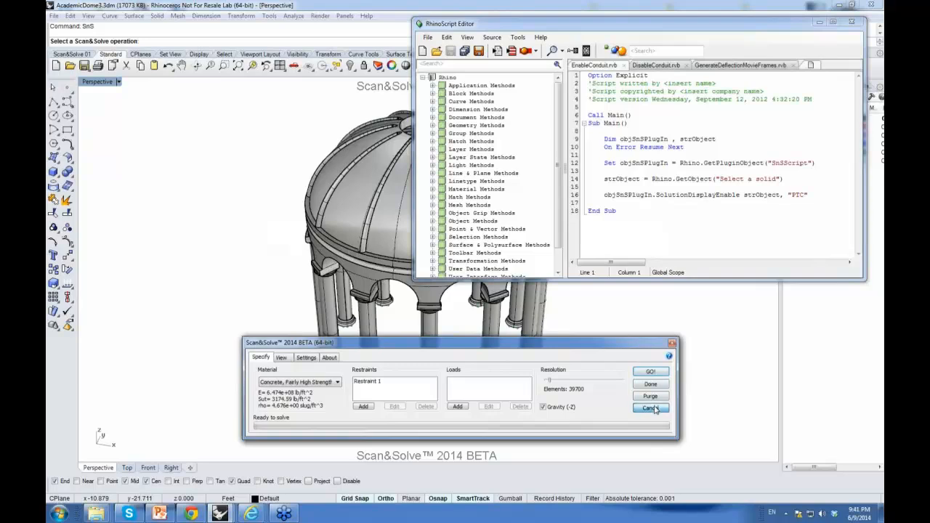
right_drag(457, 309, 449, 337)
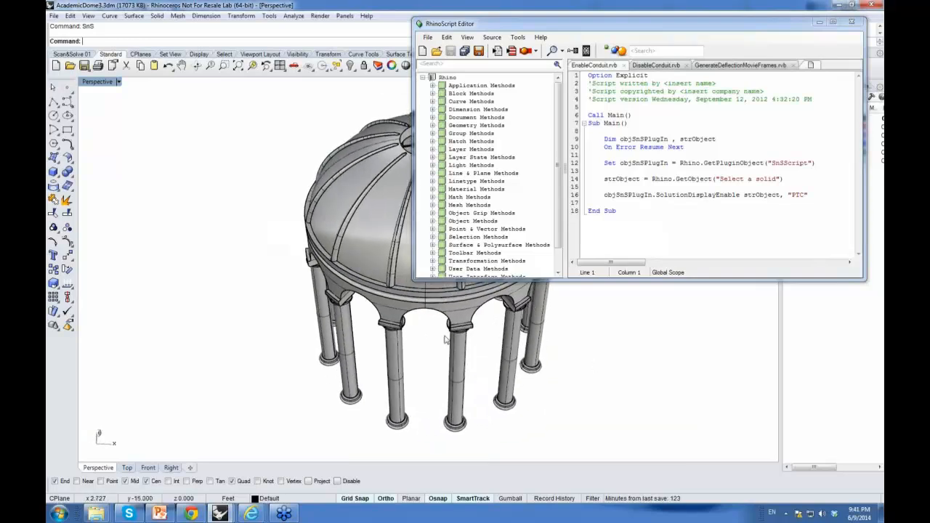
Step: Run the EnableConduit script and select the dome to display its stress results
click(574, 29)
drag(574, 29, 573, 27)
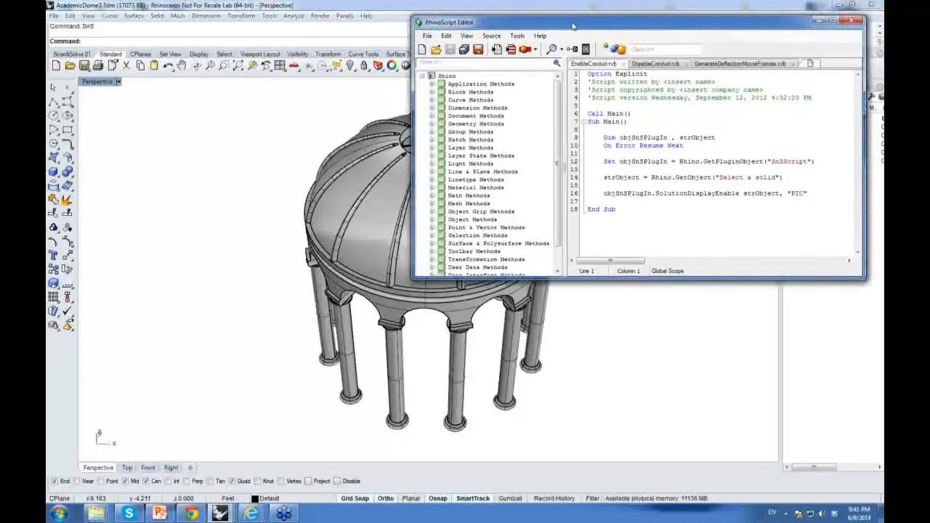
drag(573, 26, 571, 23)
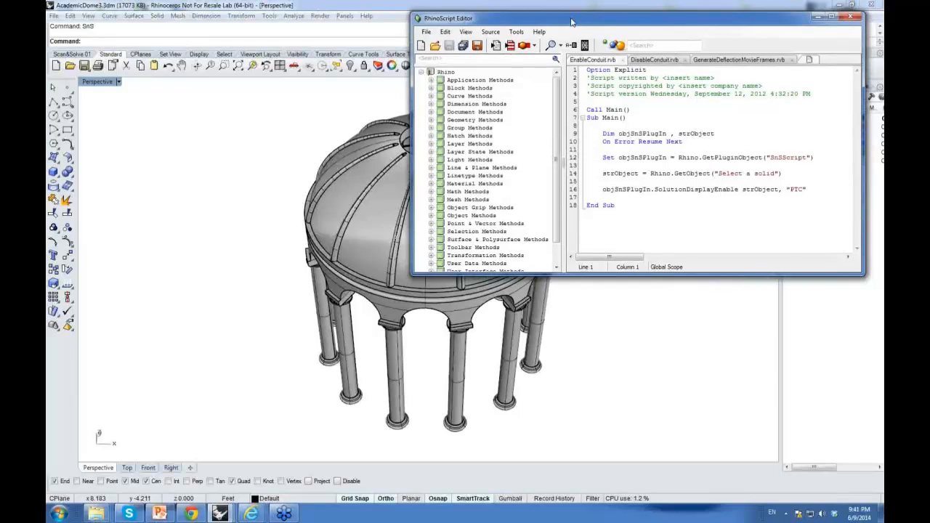
right_drag(352, 220, 366, 200)
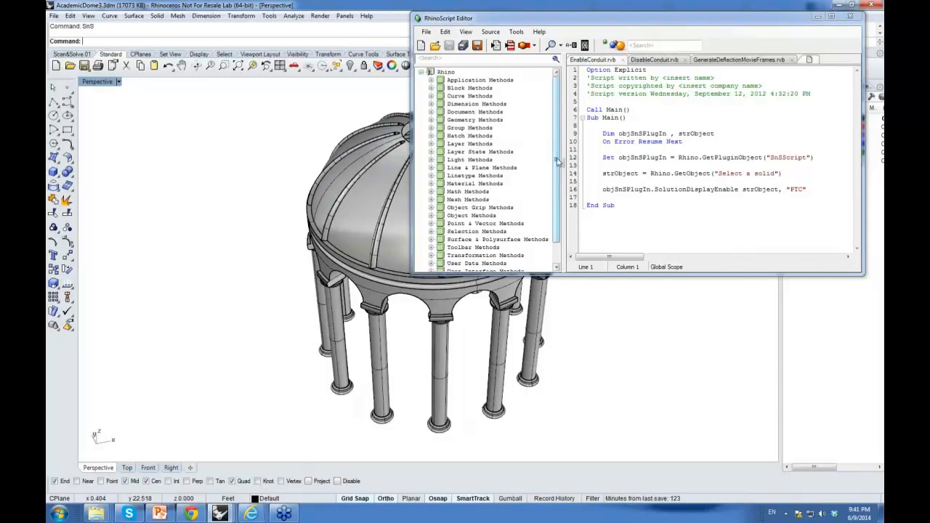
click(603, 138)
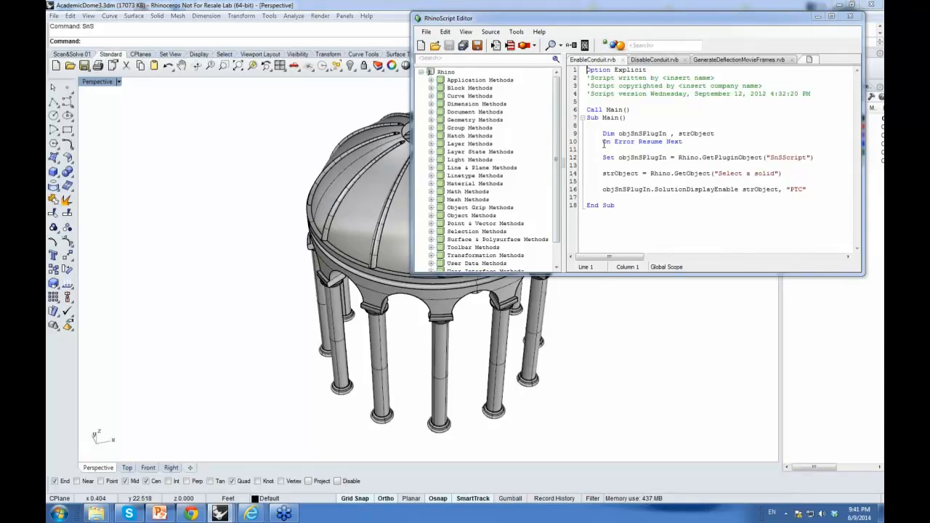
click(497, 45)
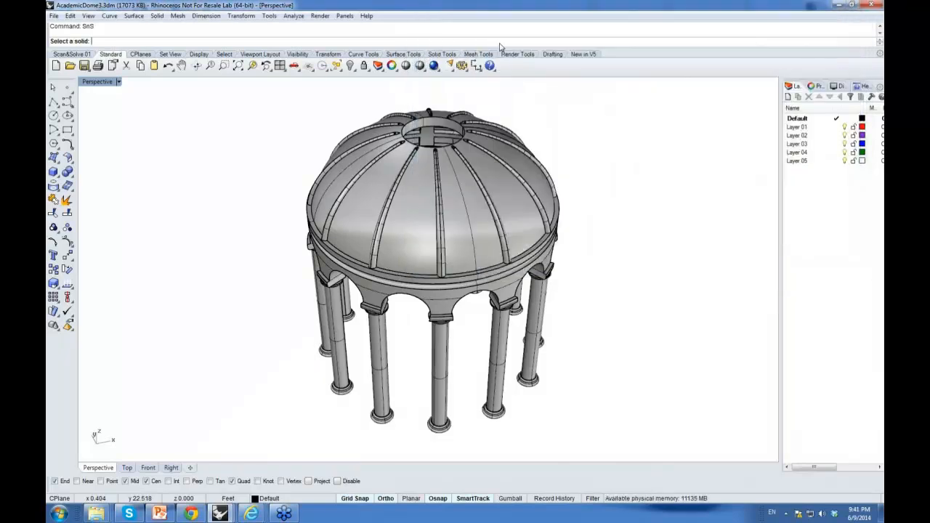
click(477, 196)
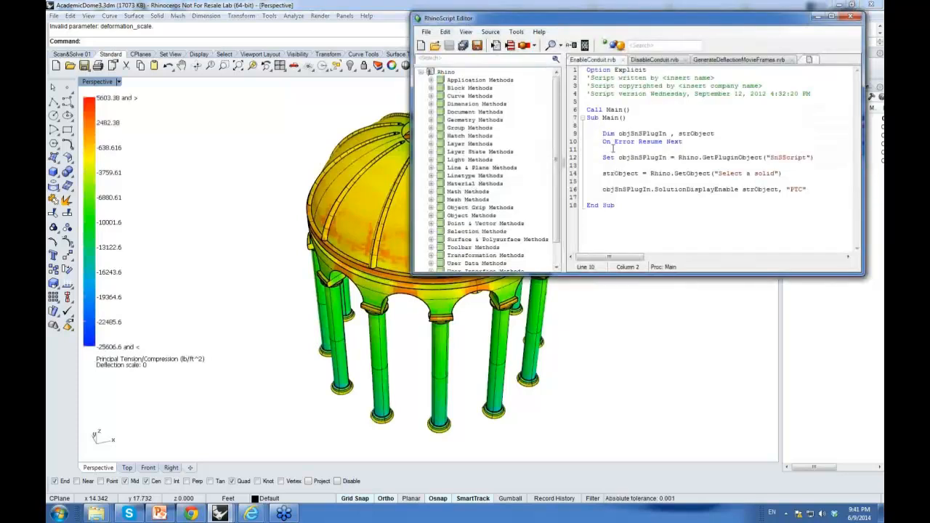
Step: Go through the EnableConduit script's statements one line at a time
drag(580, 137, 577, 149)
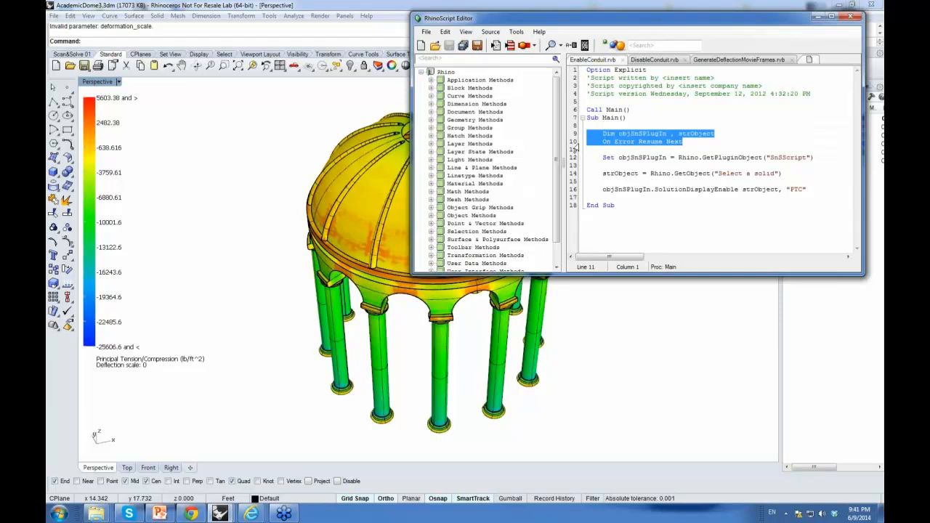
click(581, 158)
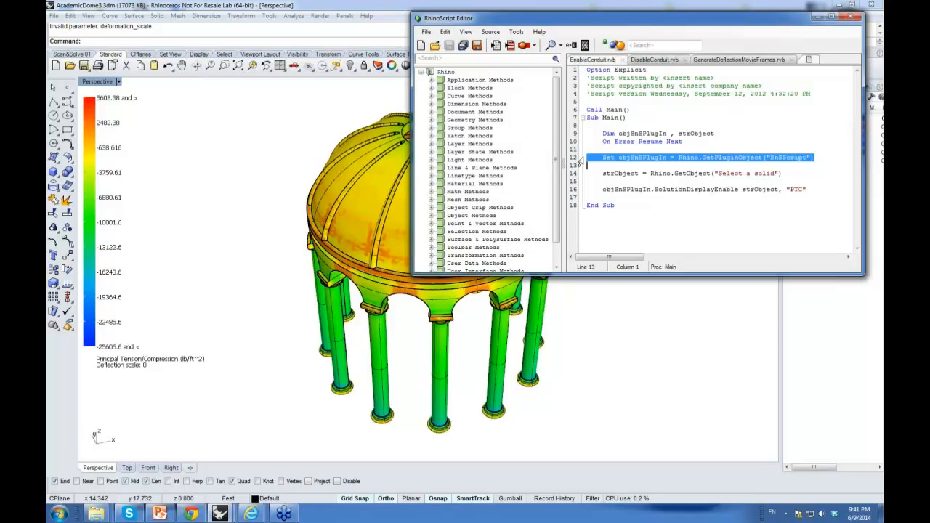
click(582, 175)
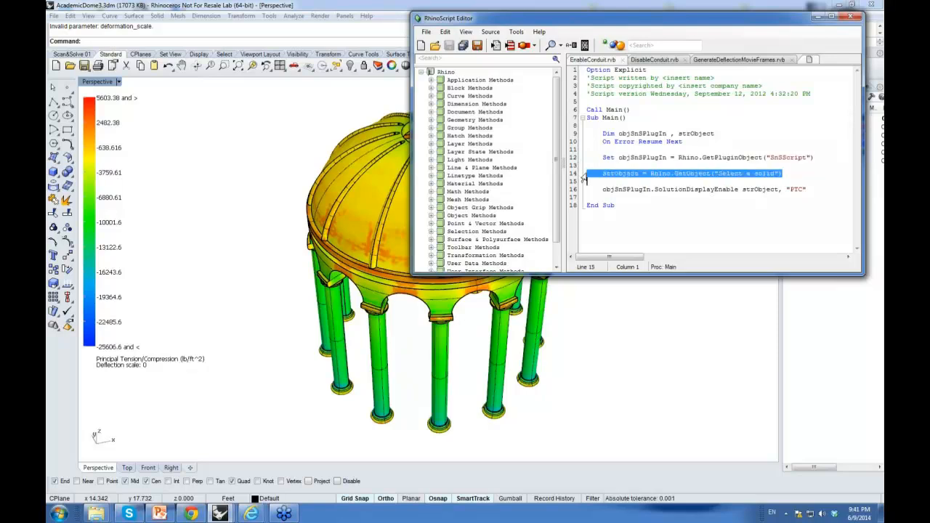
click(582, 190)
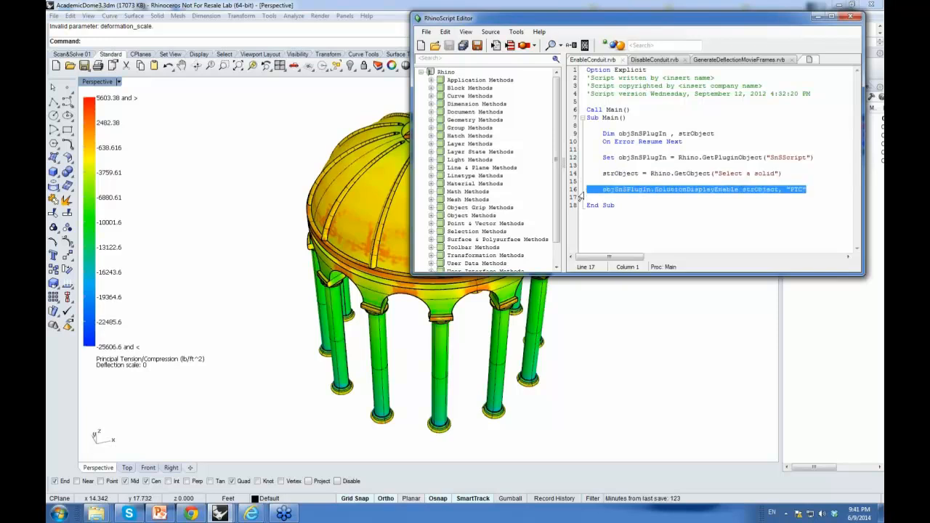
Step: Run the DisableConduit script and select the dome to hide its results display
right_drag(233, 195, 272, 194)
drag(498, 19, 830, 91)
right_drag(573, 252, 473, 237)
drag(852, 90, 544, 44)
click(683, 85)
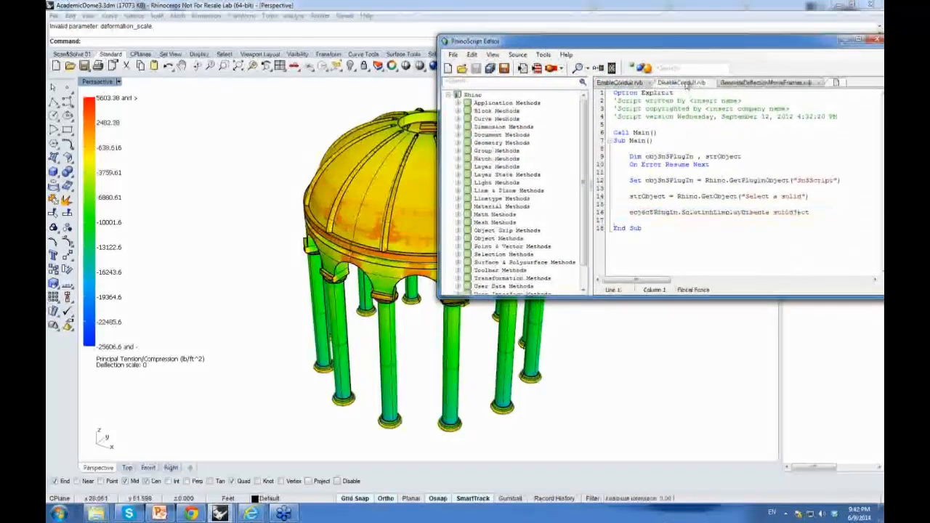
click(523, 68)
click(477, 166)
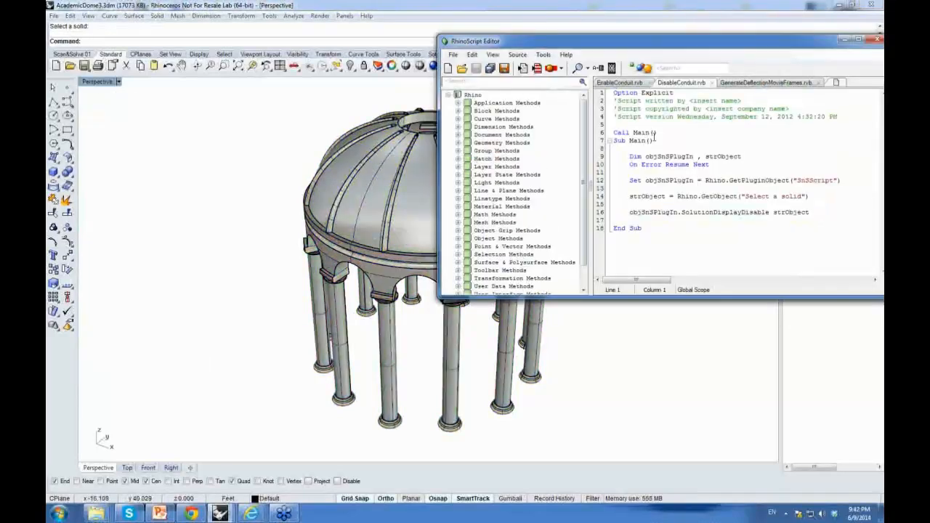
Step: Run the GenerateDeflectionMovieFrames.rvb script with a deflection scaling factor of 10000 and a step increment of 500
click(775, 86)
drag(767, 45, 679, 36)
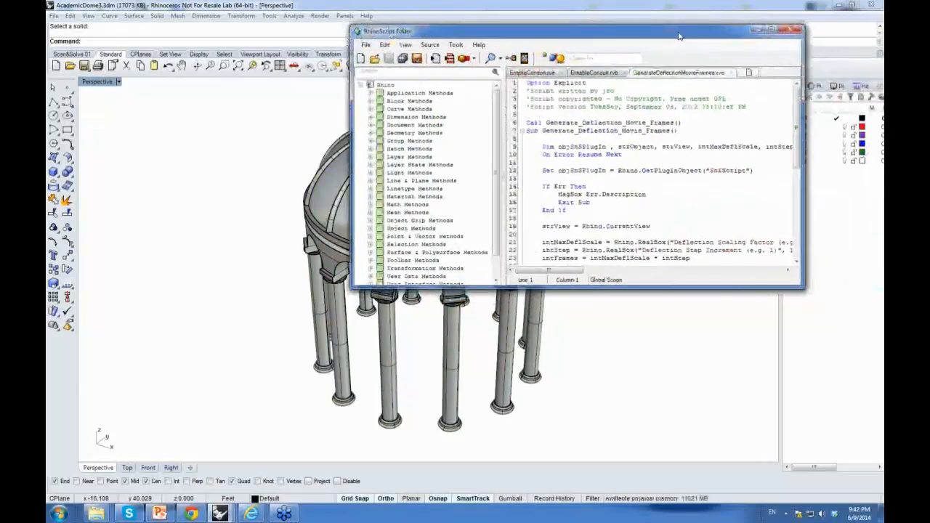
drag(805, 174, 855, 174)
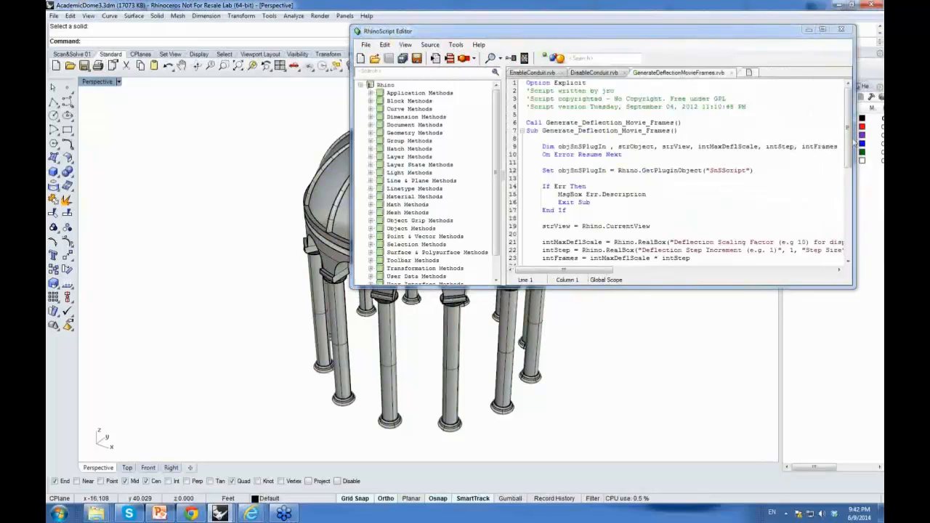
mouse_move(848, 127)
mouse_down()
mouse_move(849, 195)
mouse_move(849, 135)
mouse_up()
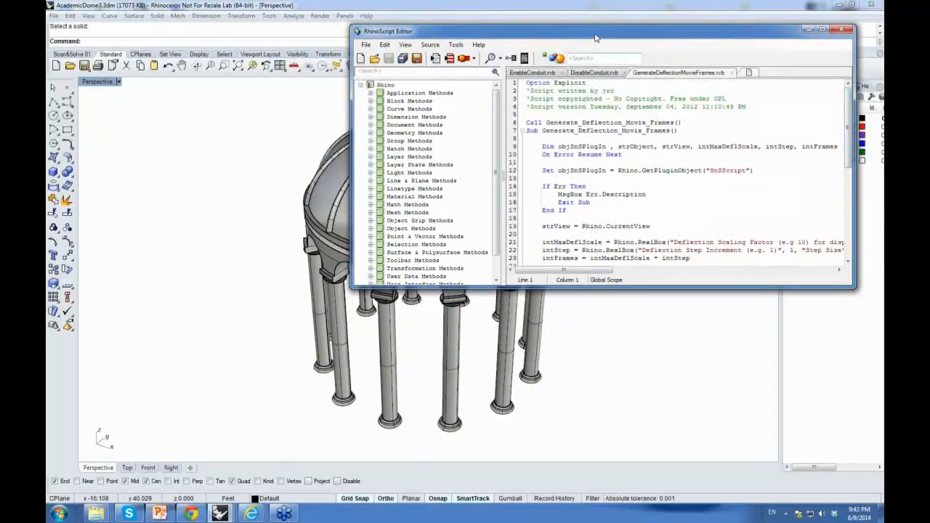
right_drag(287, 211, 263, 218)
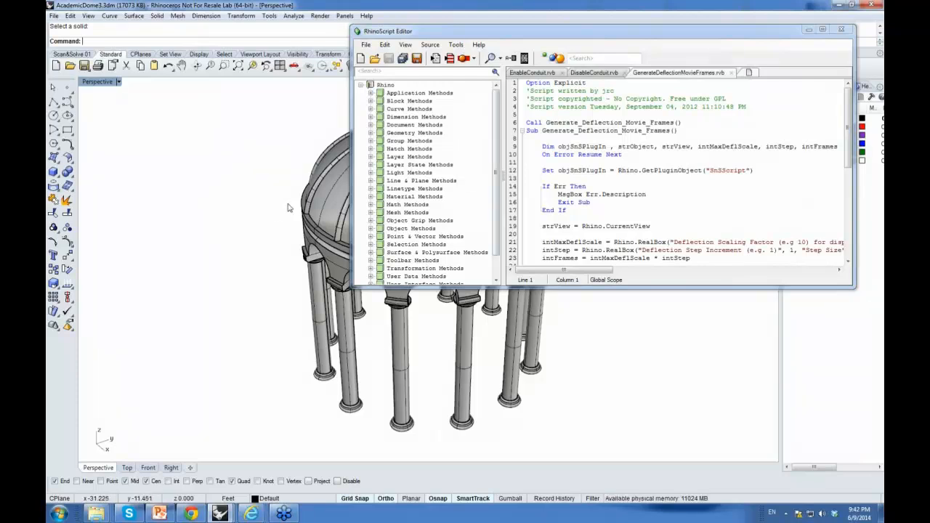
click(436, 59)
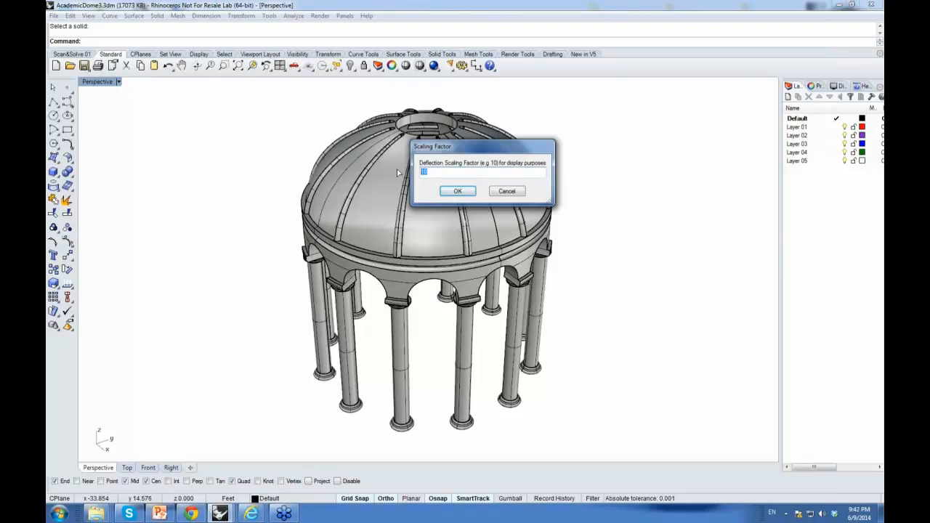
text(000)
click(458, 191)
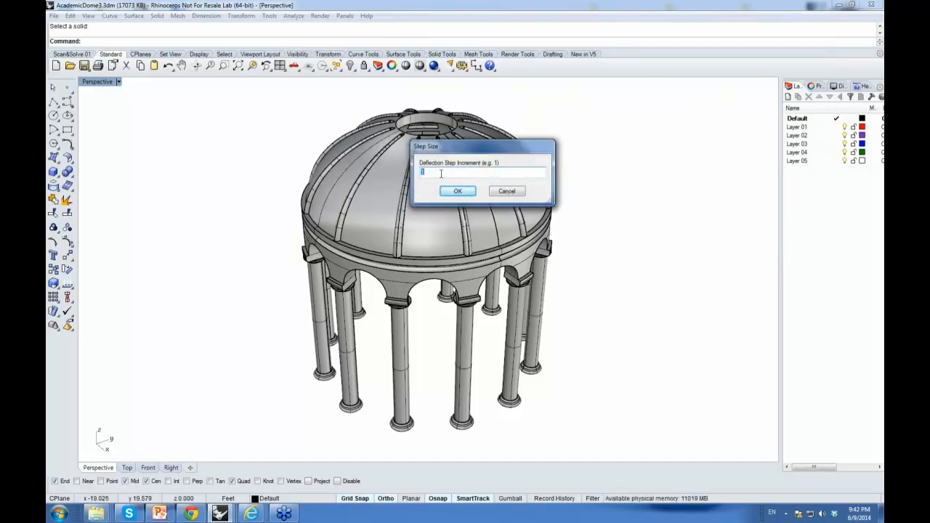
key(BackSpace)
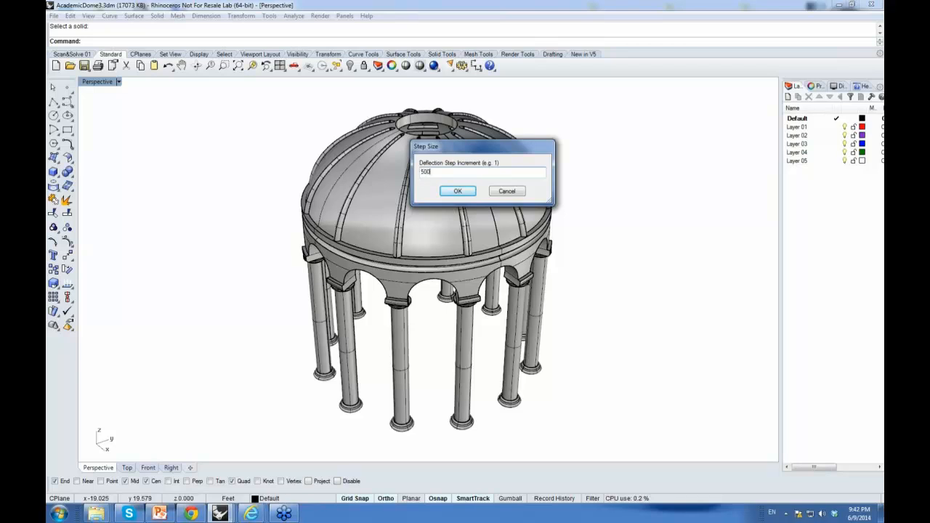
click(457, 192)
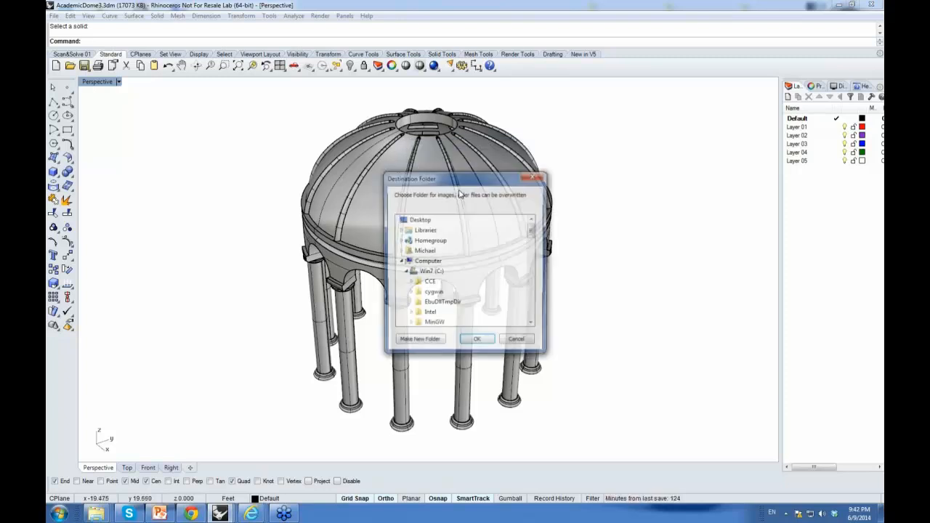
Step: Choose the Frames folder on the Desktop as the image destination and select the dome to generate the frames
scroll(531, 233, down, 4)
scroll(531, 233, up, 4)
click(419, 220)
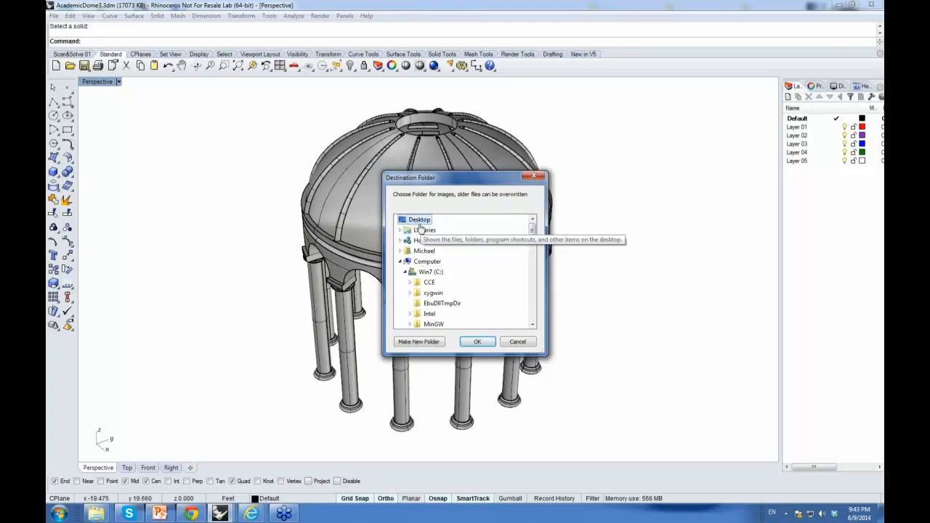
click(400, 262)
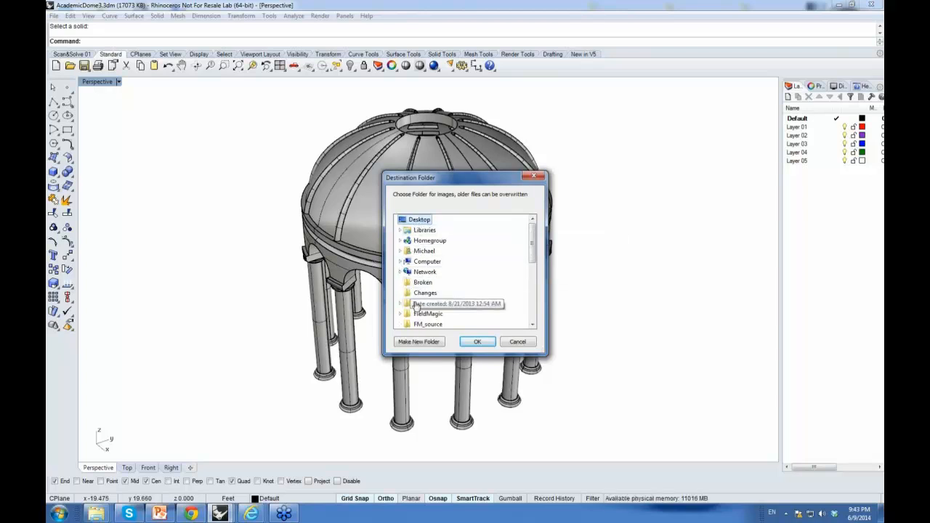
click(423, 293)
scroll(423, 294, down, 1)
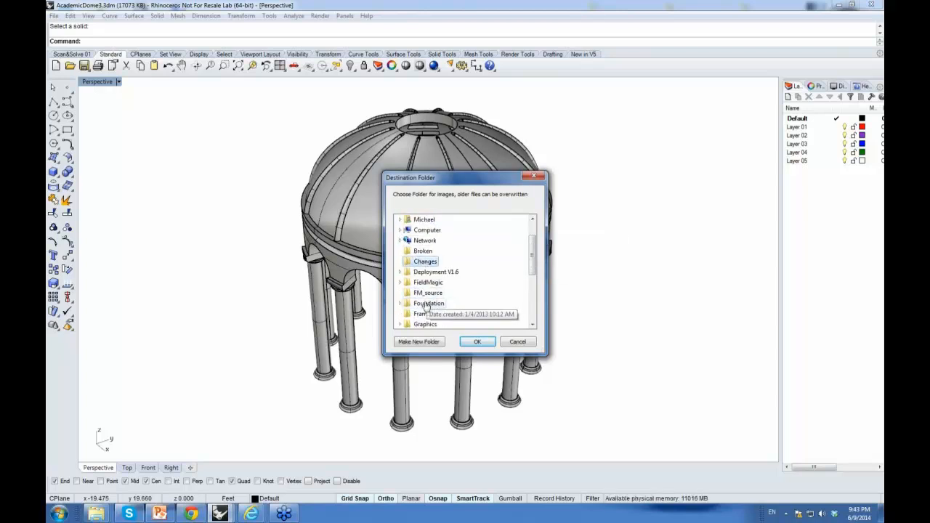
click(423, 314)
click(477, 342)
click(469, 260)
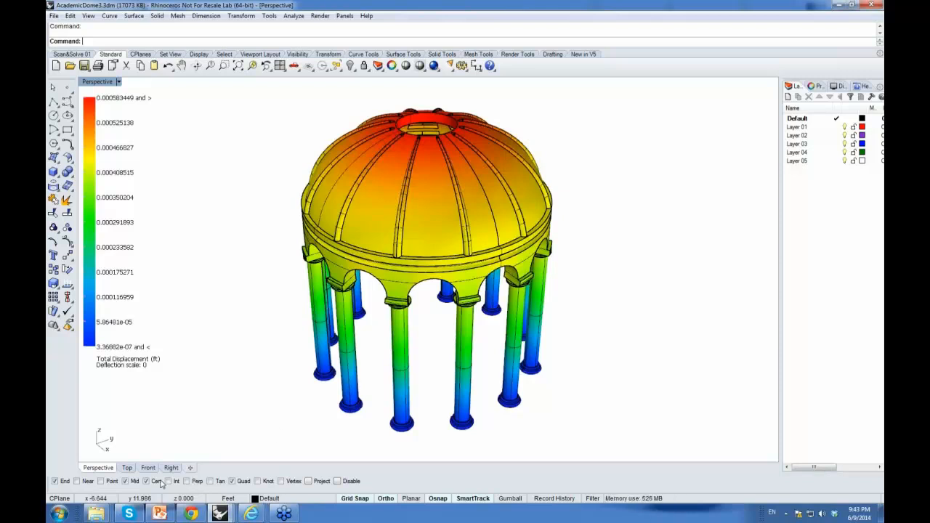
Step: Open the first generated frame image from the Frames folder
mouse_move(96, 515)
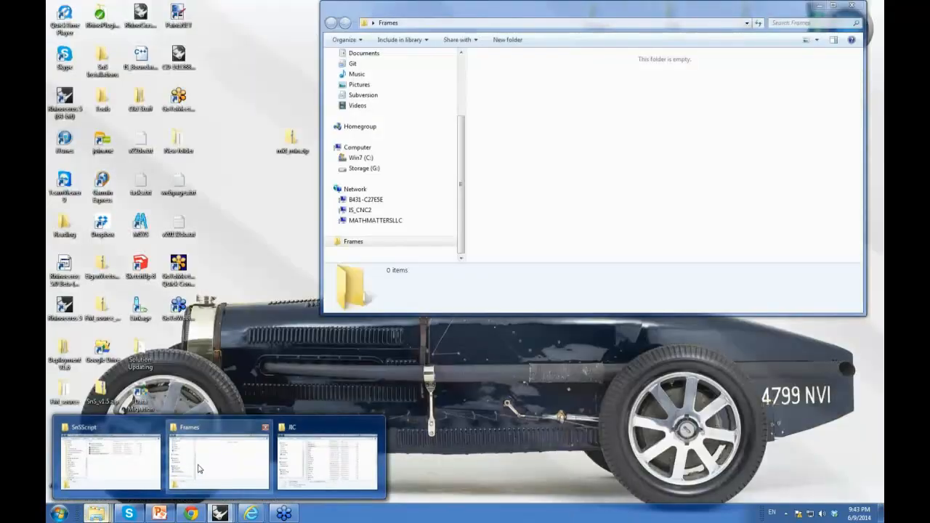
click(200, 465)
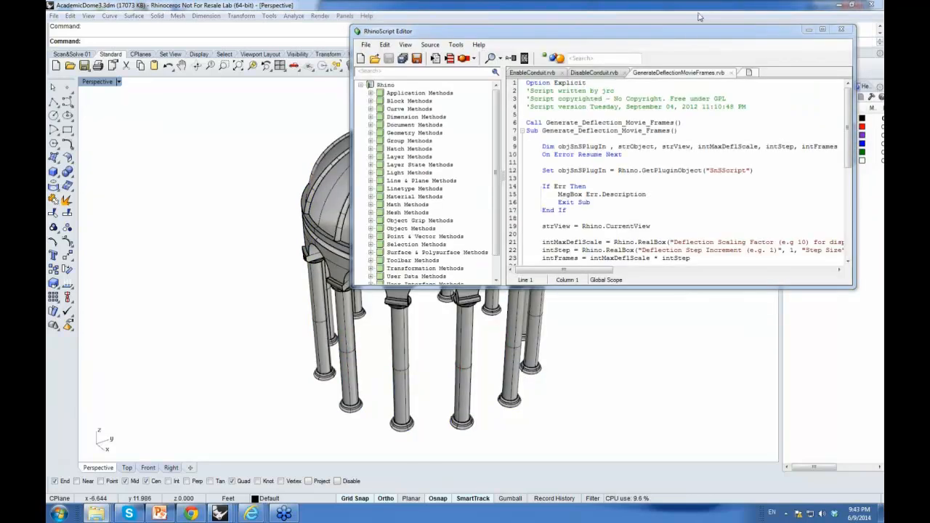
mouse_move(96, 515)
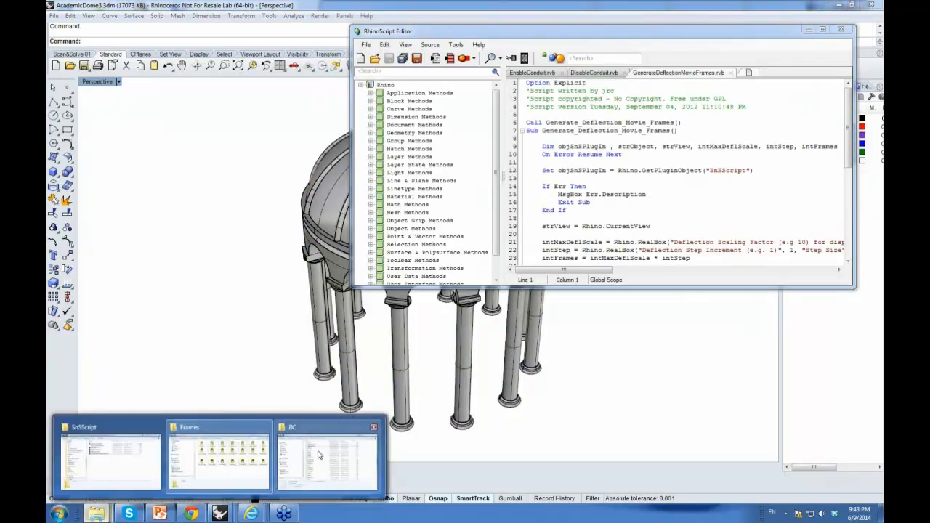
click(324, 454)
click(499, 66)
double_click(500, 65)
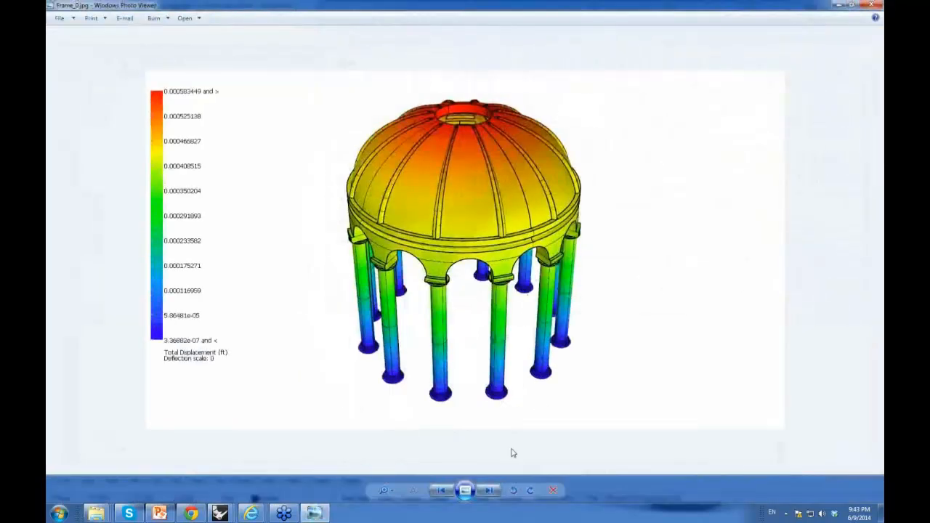
Step: Step through the generated deflection frame images in the photo viewer
click(489, 491)
click(489, 491)
click(489, 491)
click(489, 491)
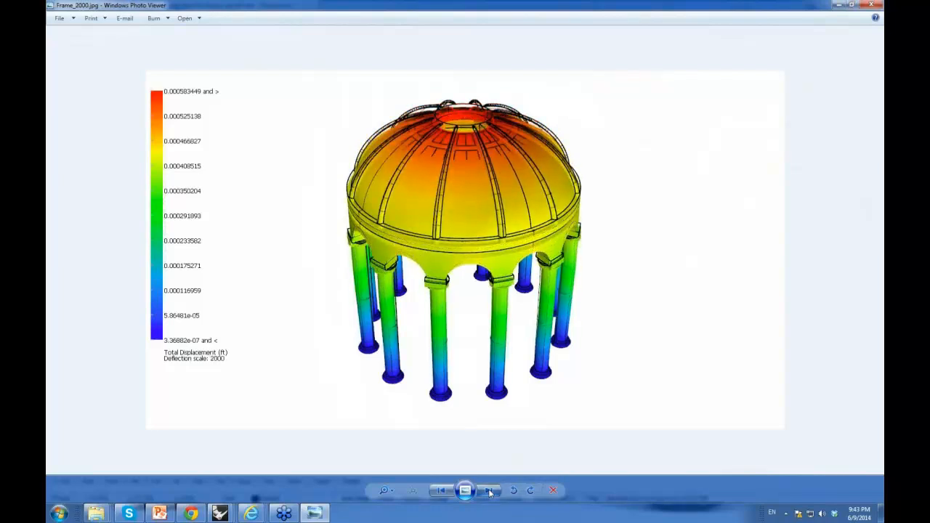
click(489, 491)
click(489, 491)
click(489, 491)
click(489, 491)
click(489, 491)
click(489, 491)
click(489, 491)
click(489, 491)
click(489, 491)
click(489, 491)
click(489, 491)
click(489, 491)
click(489, 491)
click(489, 491)
click(489, 491)
click(489, 491)
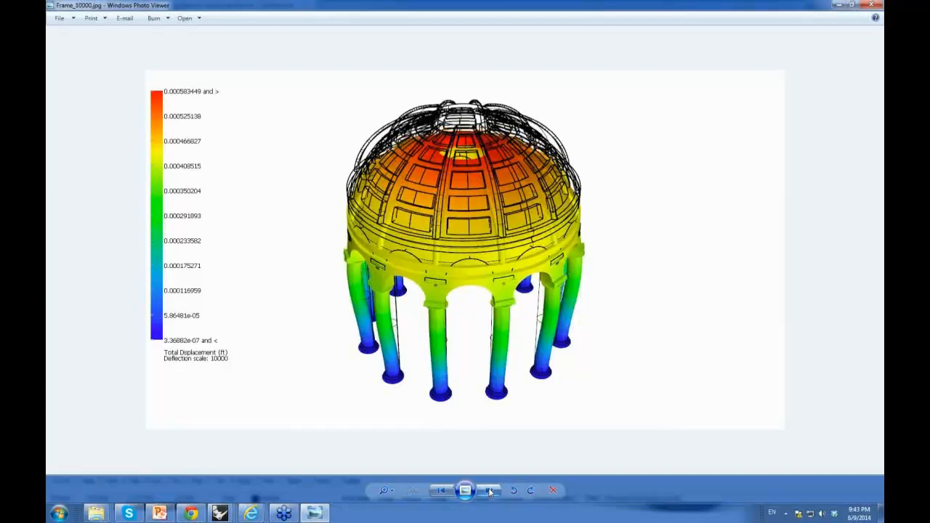
Step: Close the photo viewer and examine the saved frame images in the Frames folder
right_click(473, 350)
click(636, 372)
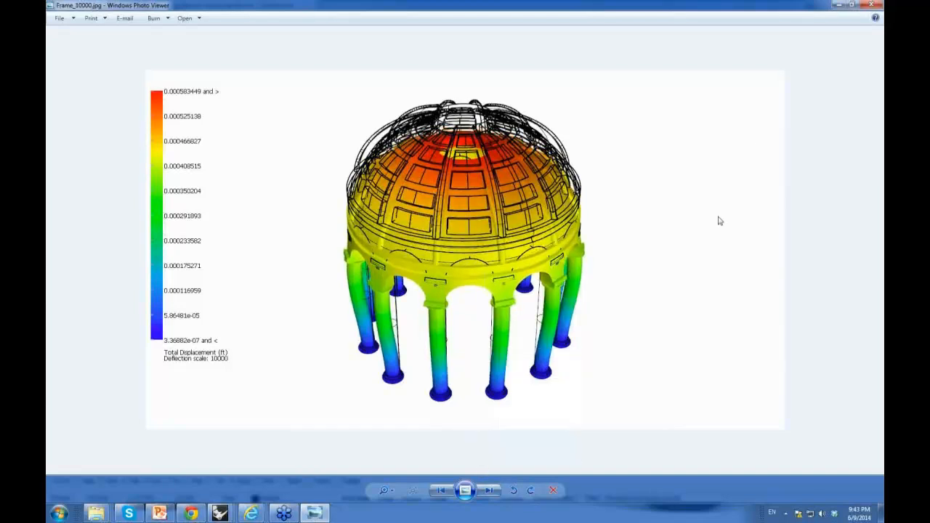
click(838, 5)
drag(611, 18, 431, 52)
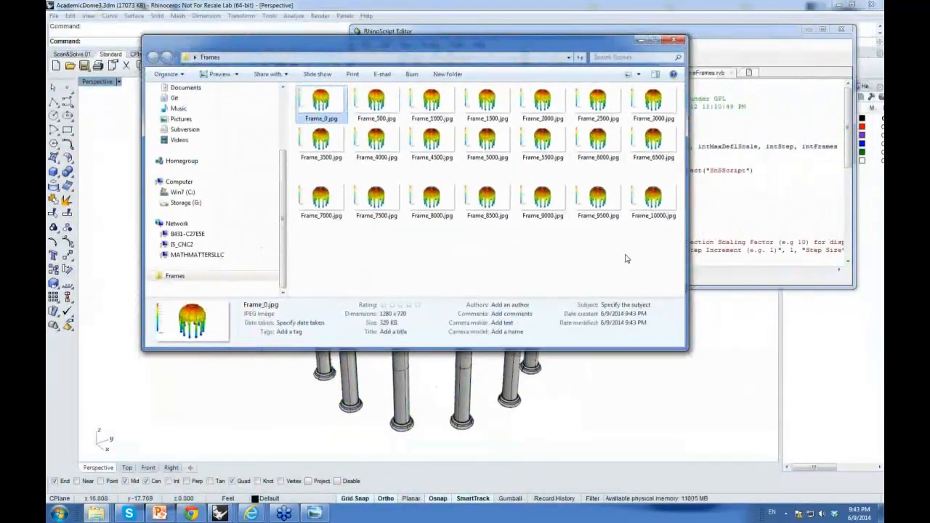
mouse_move(687, 348)
mouse_down()
mouse_move(800, 356)
mouse_move(677, 360)
mouse_up()
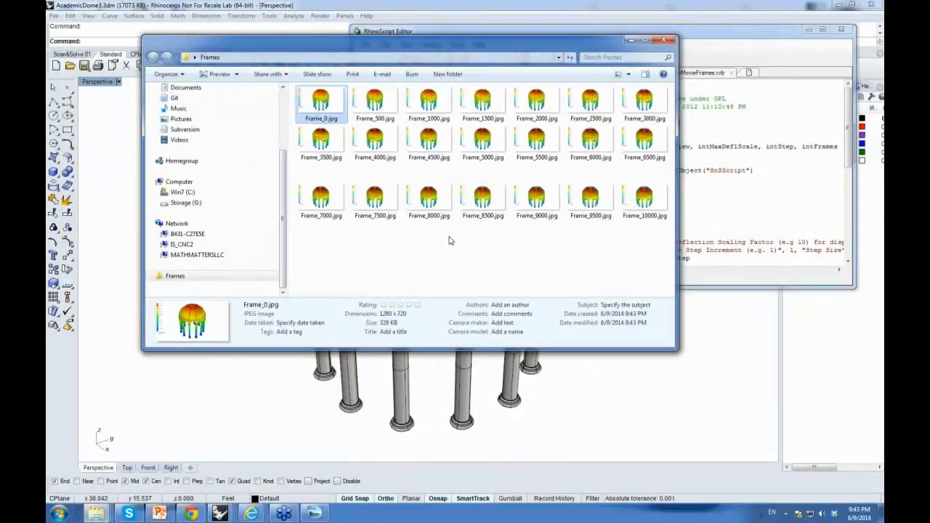
click(253, 514)
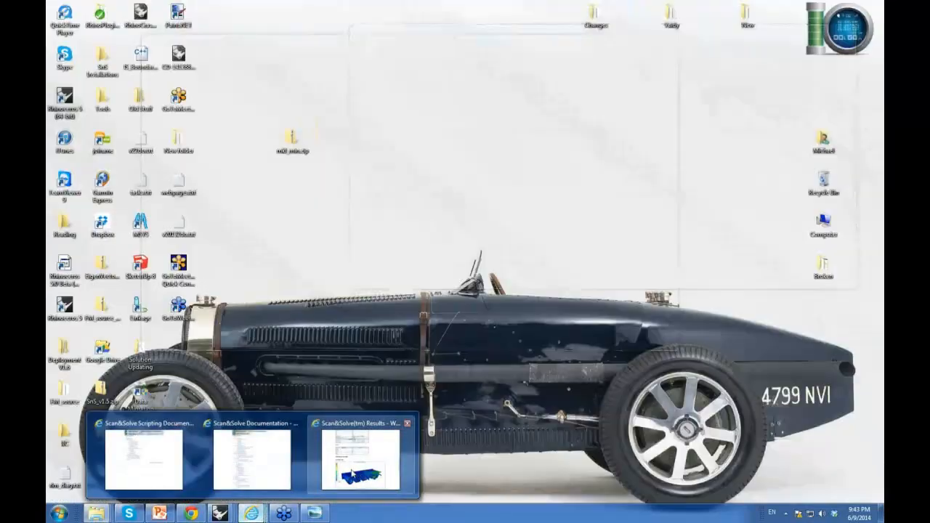
mouse_move(259, 466)
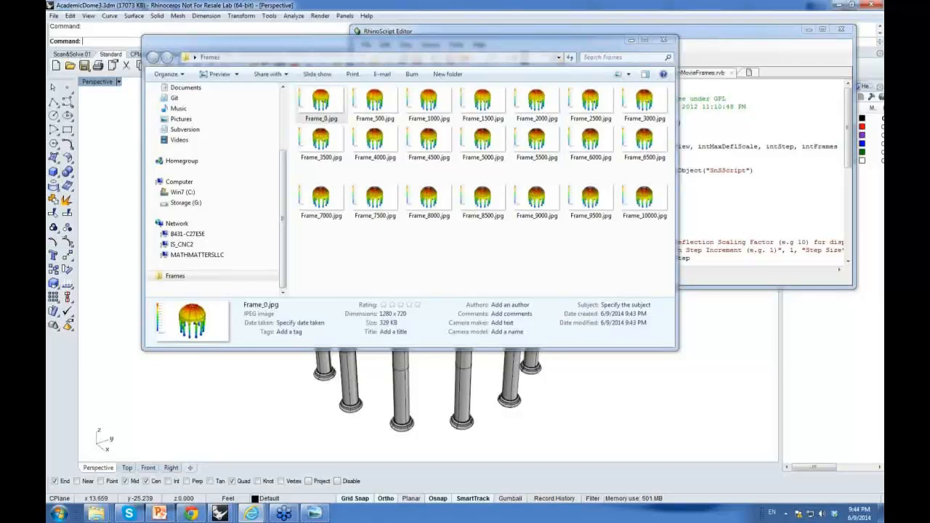
Step: Bring up the Scan&Solve Scripting Documentation page in the browser and maximize the window
click(743, 71)
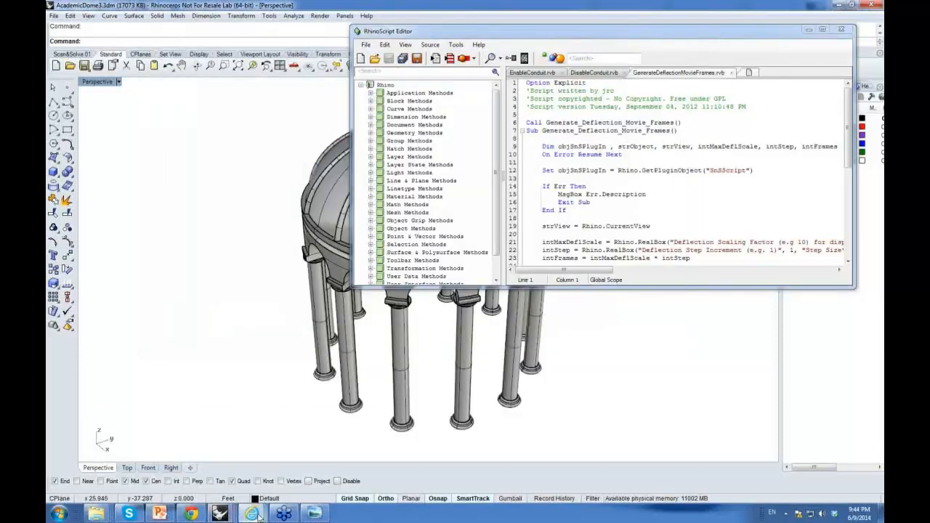
mouse_move(250, 513)
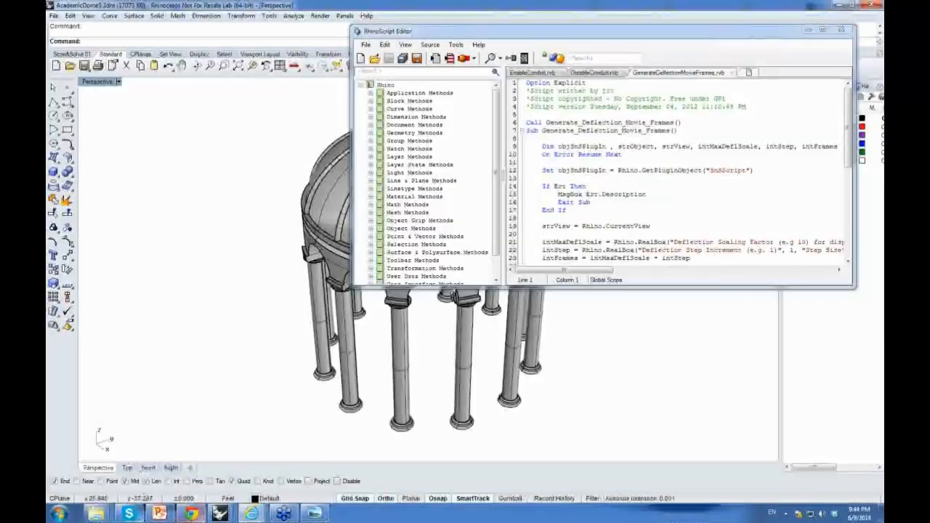
drag(884, 136, 490, 9)
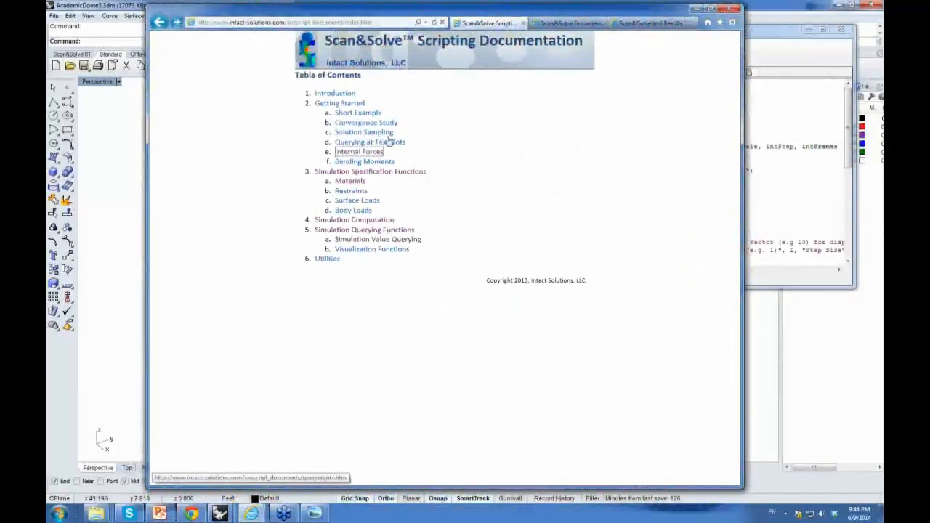
drag(412, 11, 414, 1)
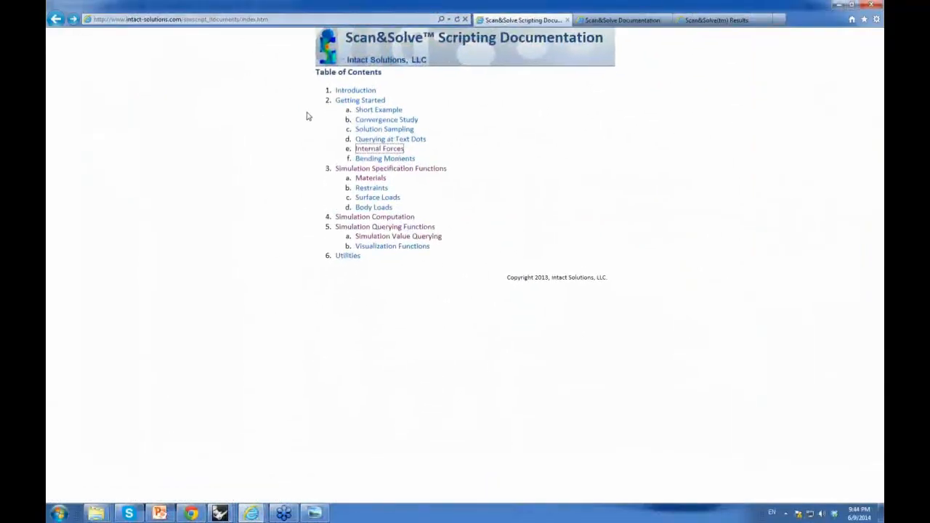
Step: Open the Internal Forces example, scroll through its script and line descriptions, and return to the table of contents
click(370, 150)
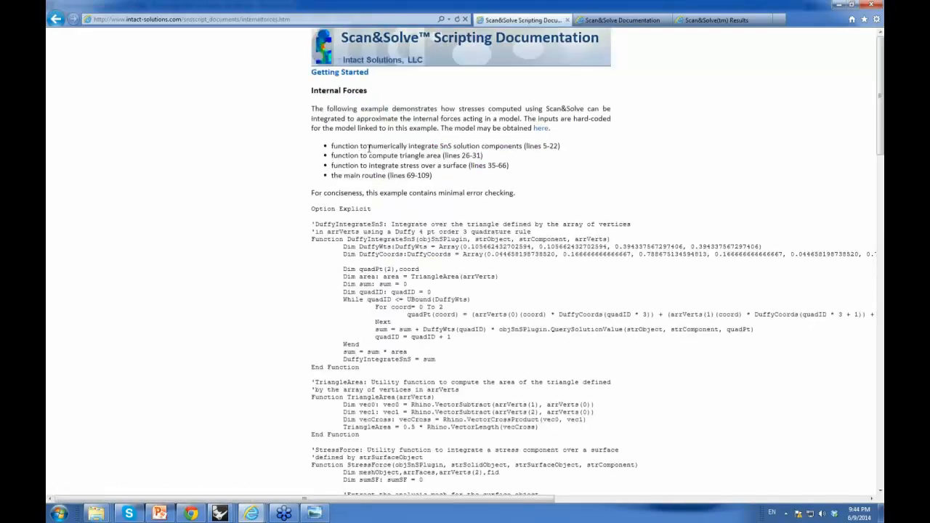
mouse_move(881, 91)
mouse_down()
mouse_move(881, 126)
mouse_move(880, 93)
mouse_up()
scroll(881, 94, down, 3)
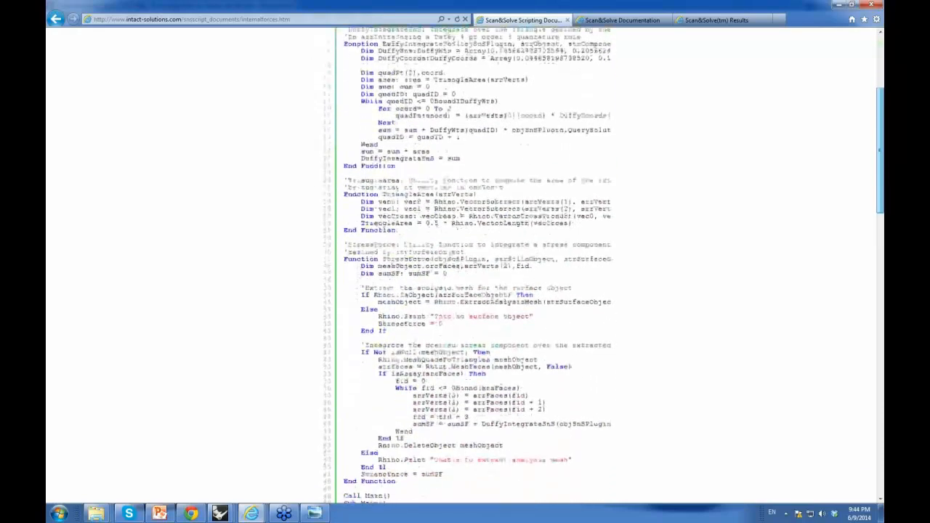
scroll(603, 265, down, 7)
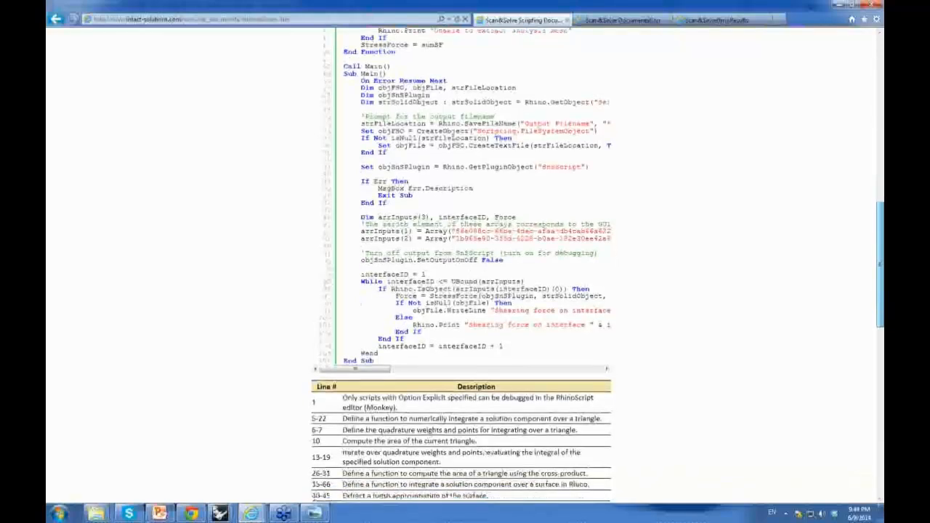
drag(877, 254, 879, 84)
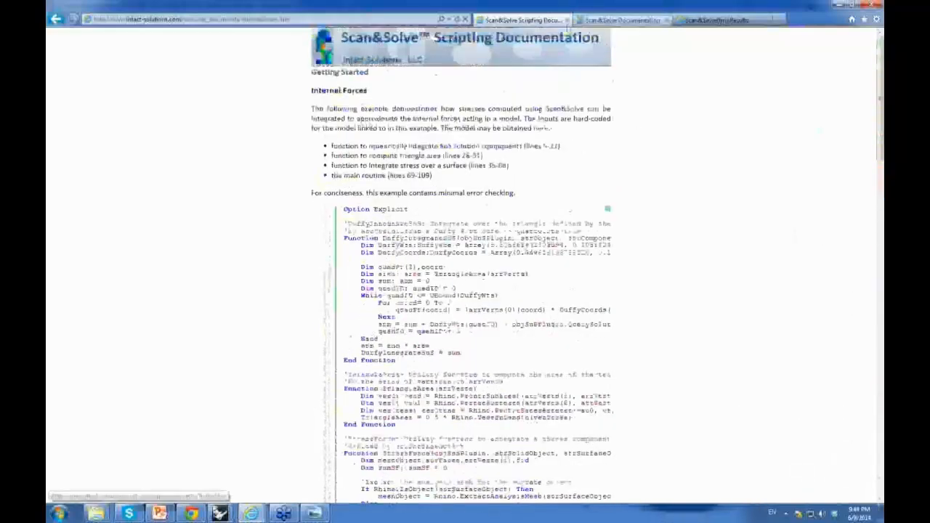
click(57, 19)
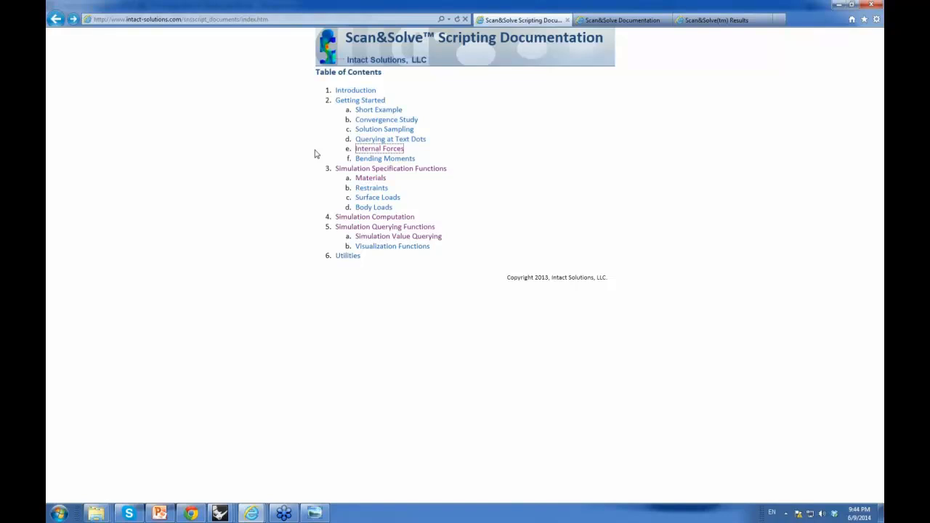
key(alt+Tab)
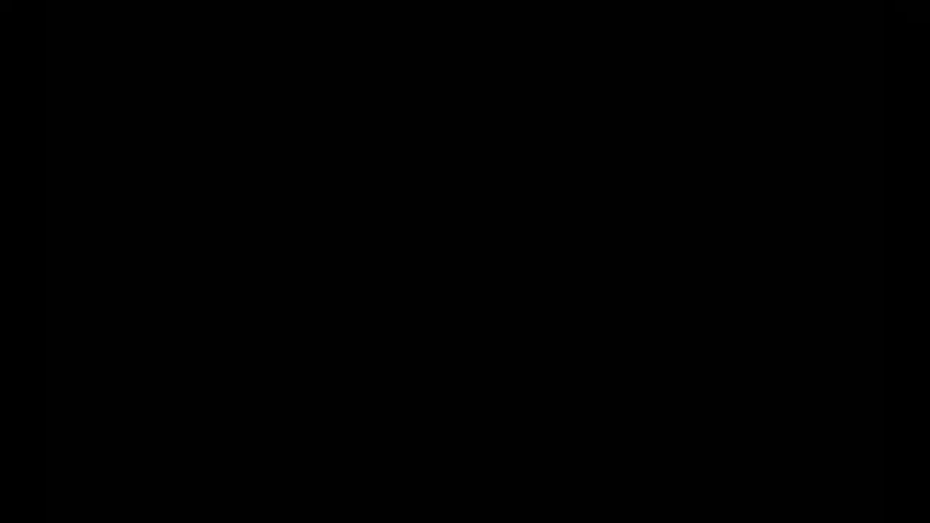
key(Right)
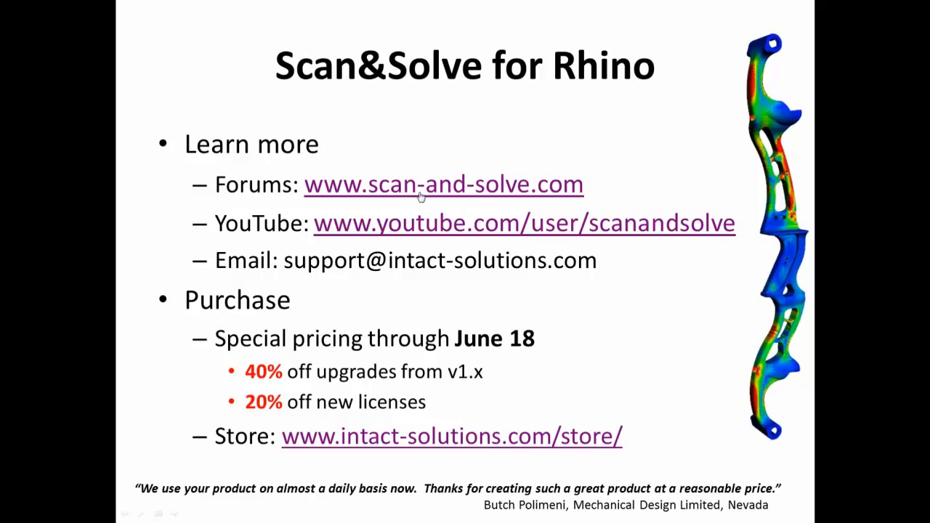
Step: Open the scan-and-solve.com forum site from the slide link and browse its home page
click(419, 187)
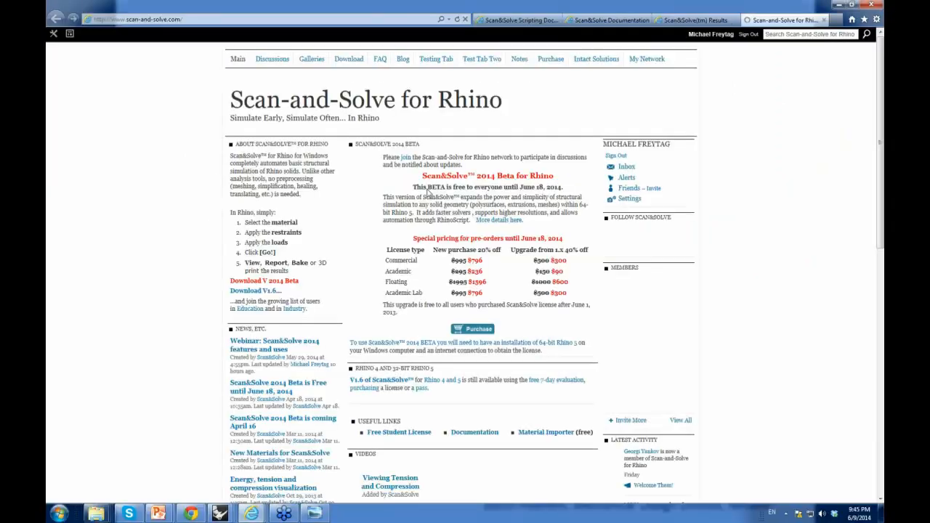
scroll(763, 185, down, 7)
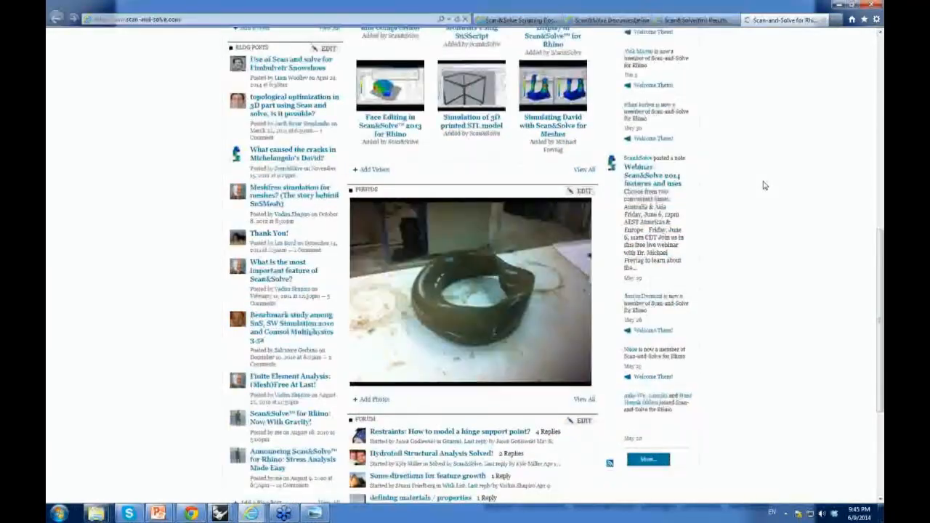
scroll(763, 184, up, 4)
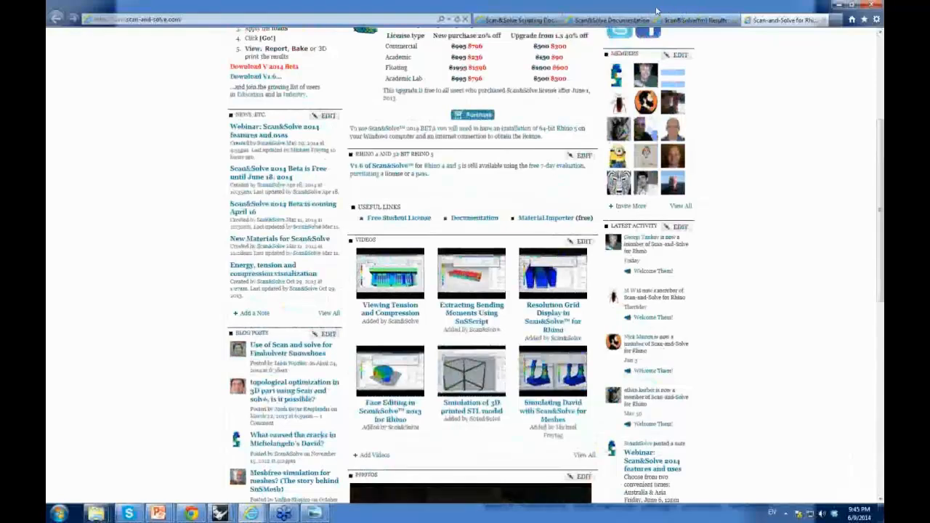
drag(626, 9, 883, 60)
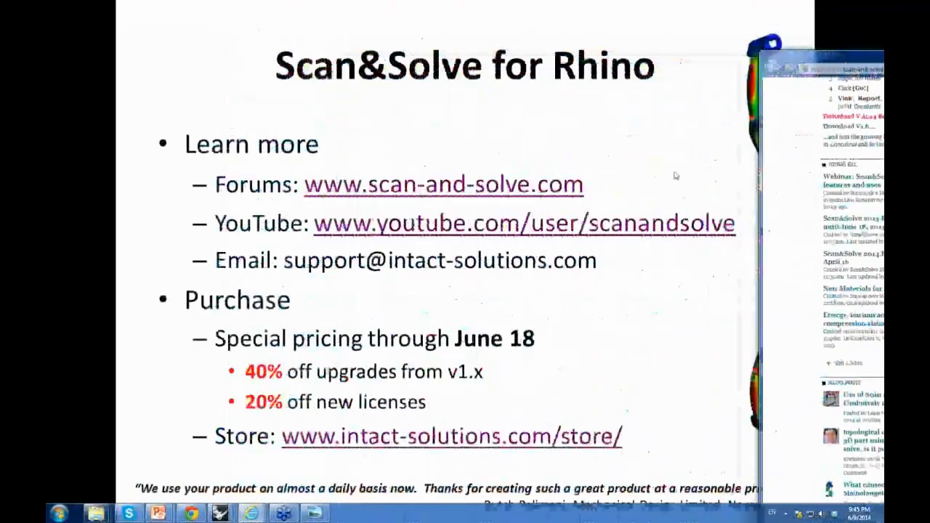
Step: Open the scanandsolve YouTube channel from the slide link and view its list of uploaded videos
click(643, 162)
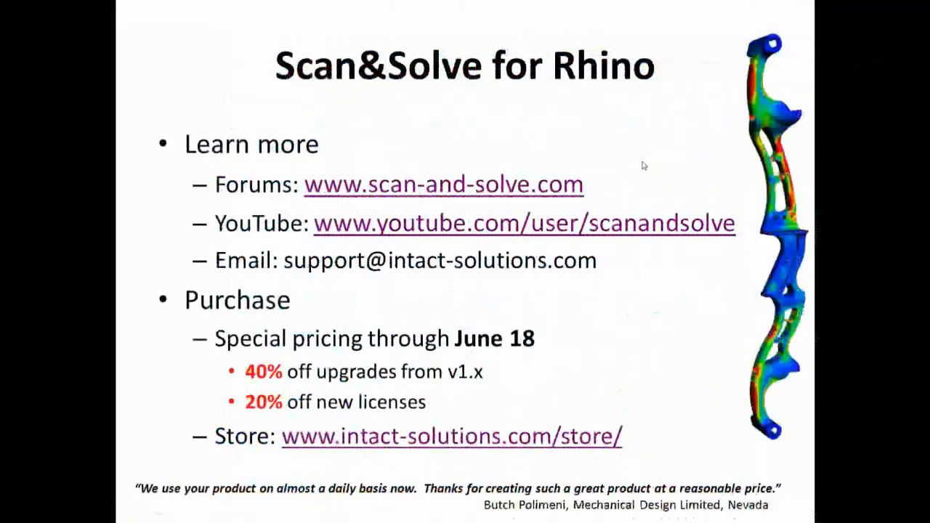
click(448, 228)
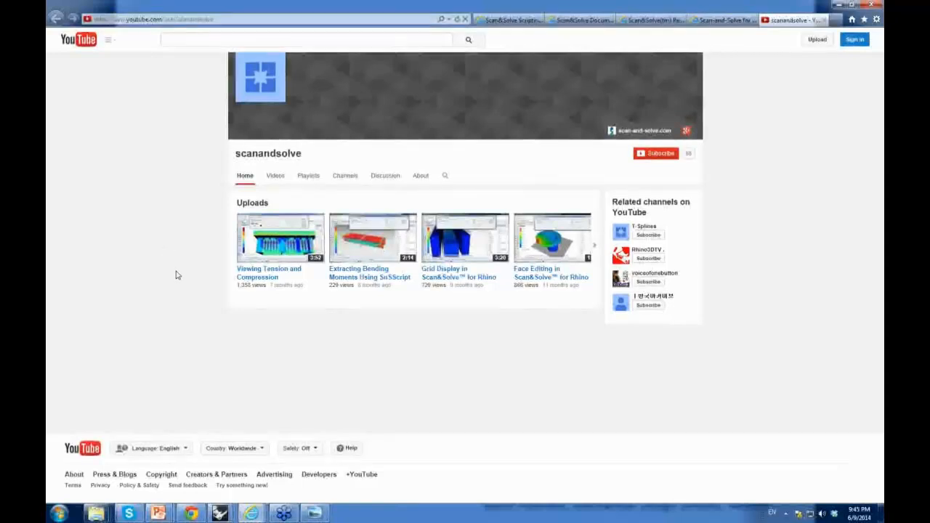
click(275, 175)
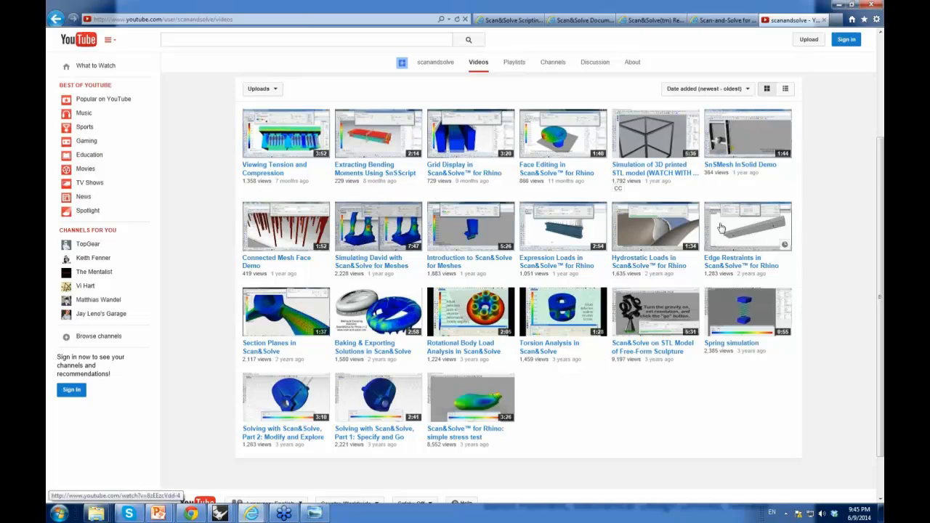
drag(659, 6, 884, 284)
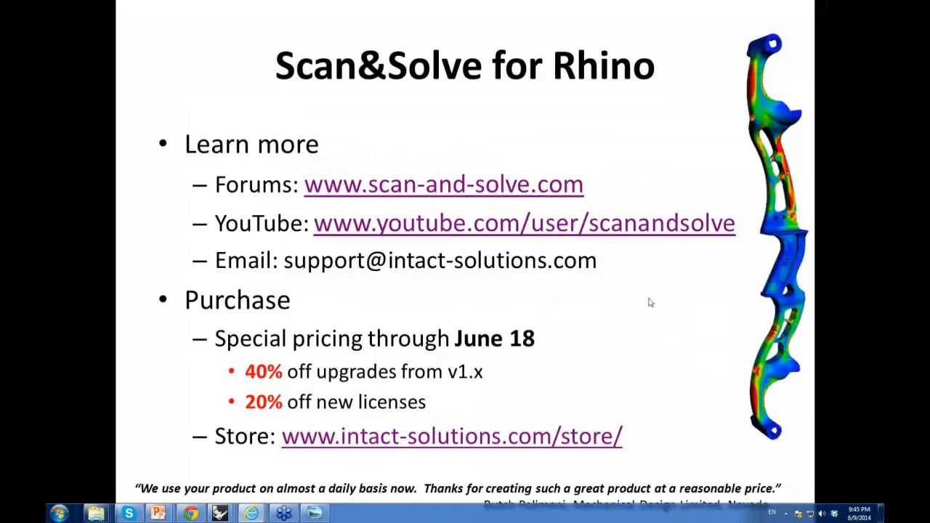